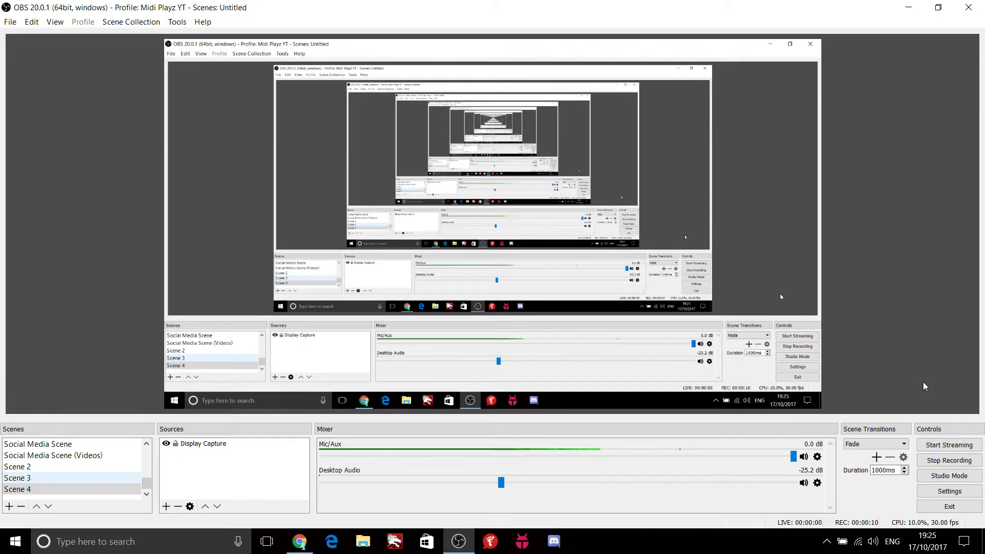
# Switch to Chrome and check the notifications on the YouTube live dashboard.
pyautogui.click(299, 543)
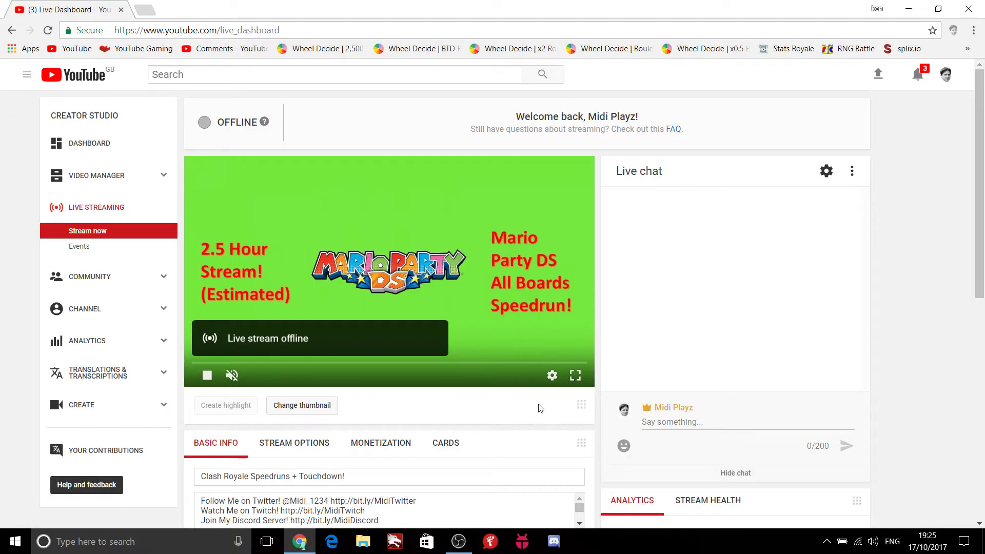
pyautogui.click(920, 81)
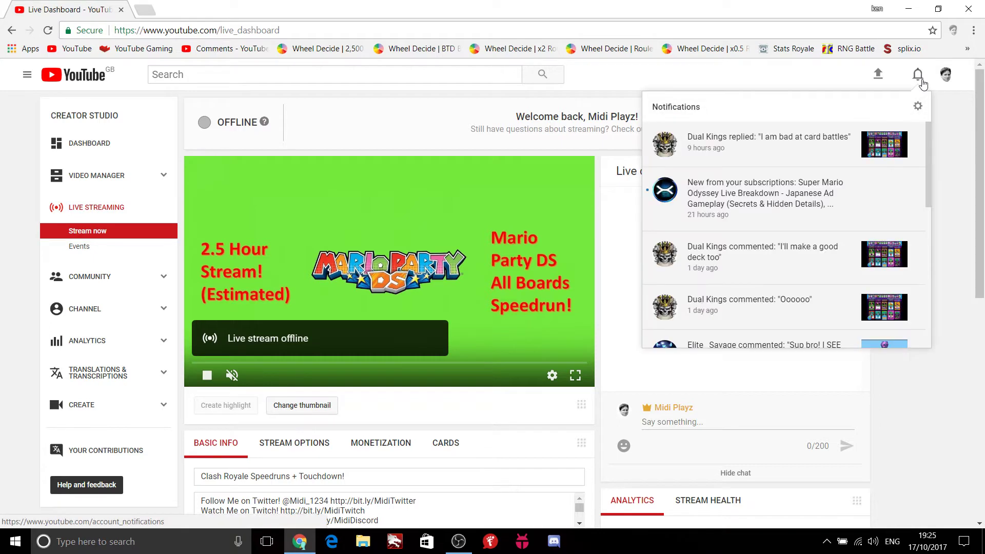
pyautogui.click(918, 78)
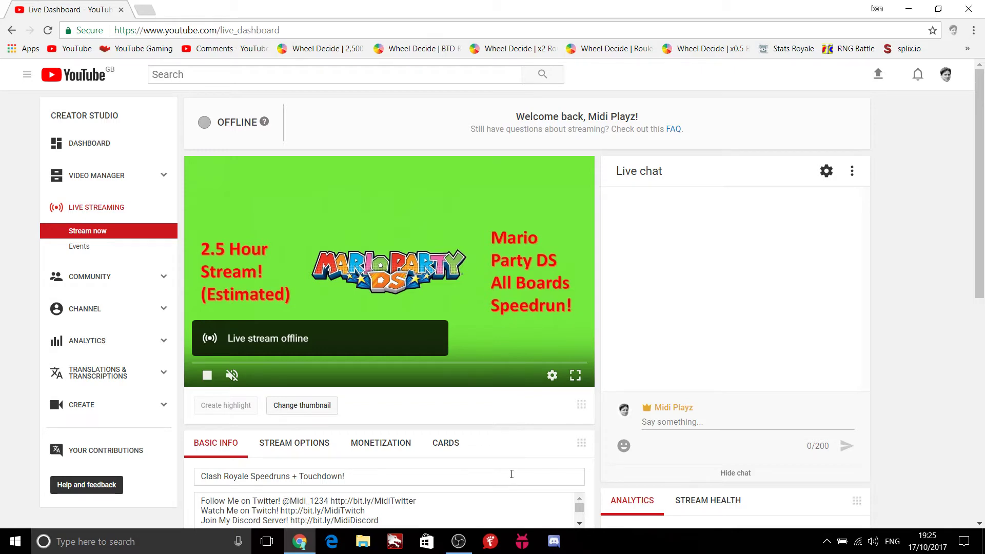
# Switch to OBS and view the stream type options in the stream settings, keeping Custom Streaming Server.
pyautogui.click(458, 541)
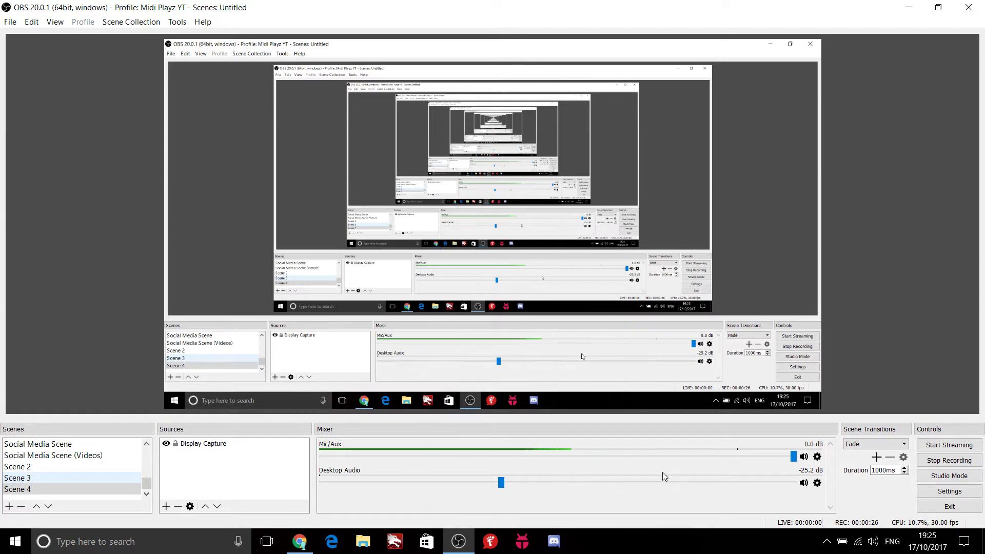
pyautogui.click(949, 491)
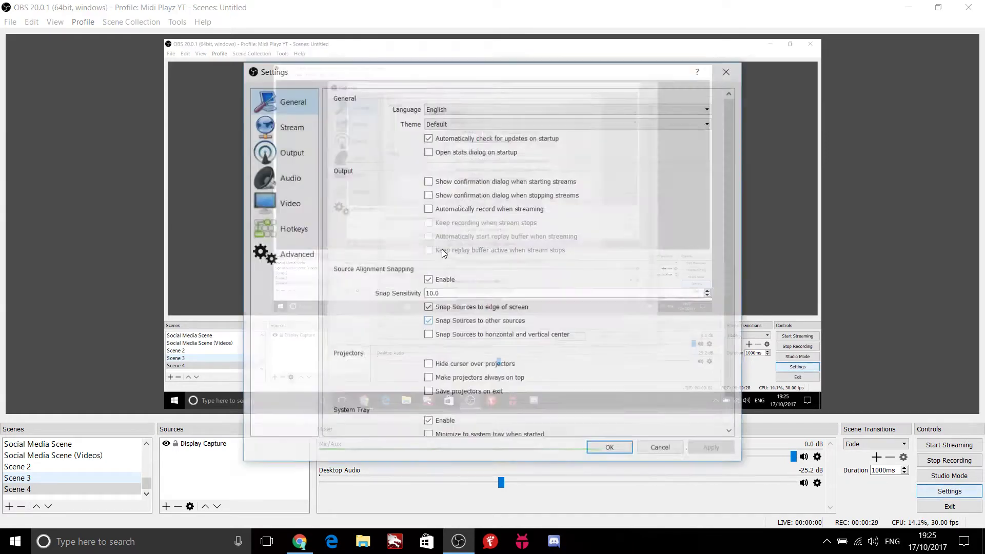
pyautogui.click(288, 126)
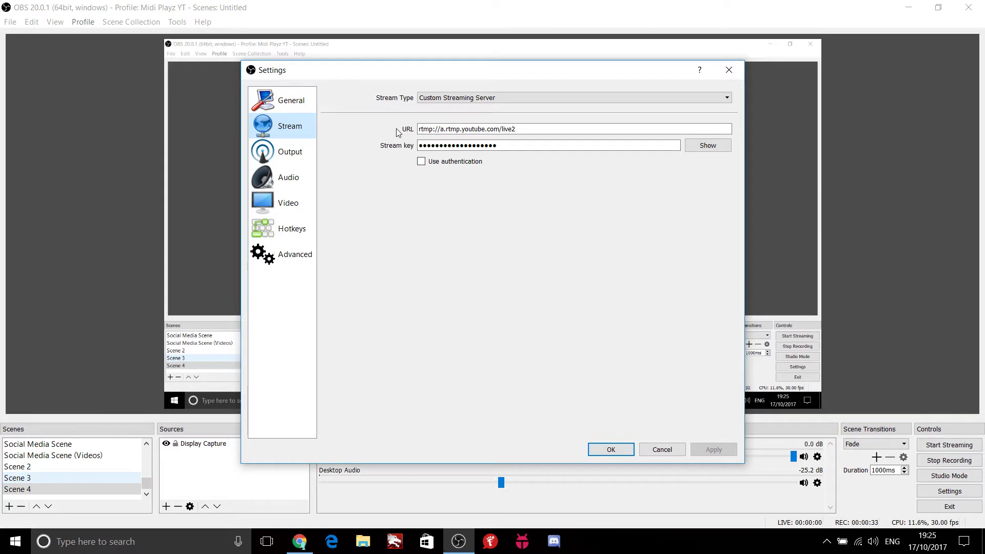
pyautogui.click(429, 99)
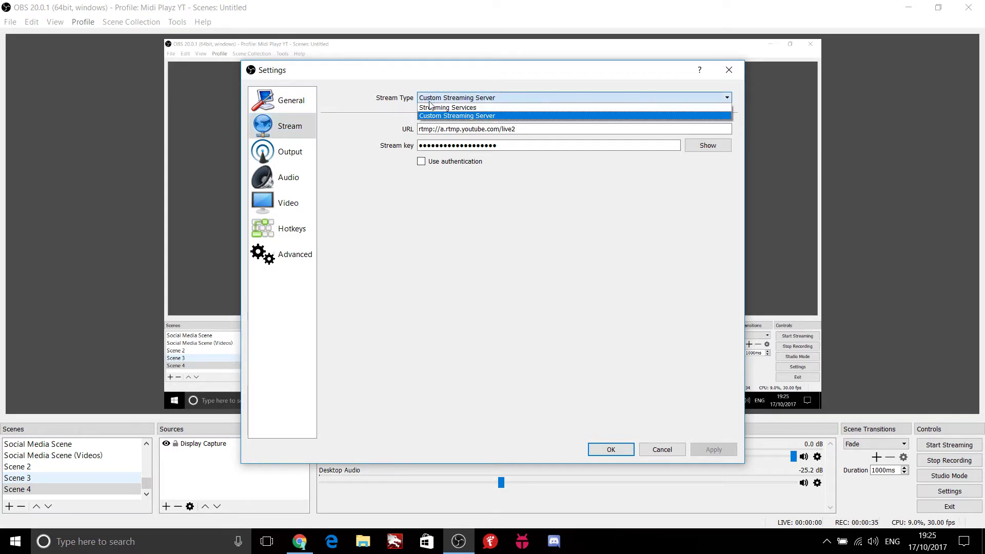
pyautogui.click(433, 115)
# Look through the General, Stream and Output settings, including the recording and streaming output options, and close the settings.
pyautogui.click(289, 152)
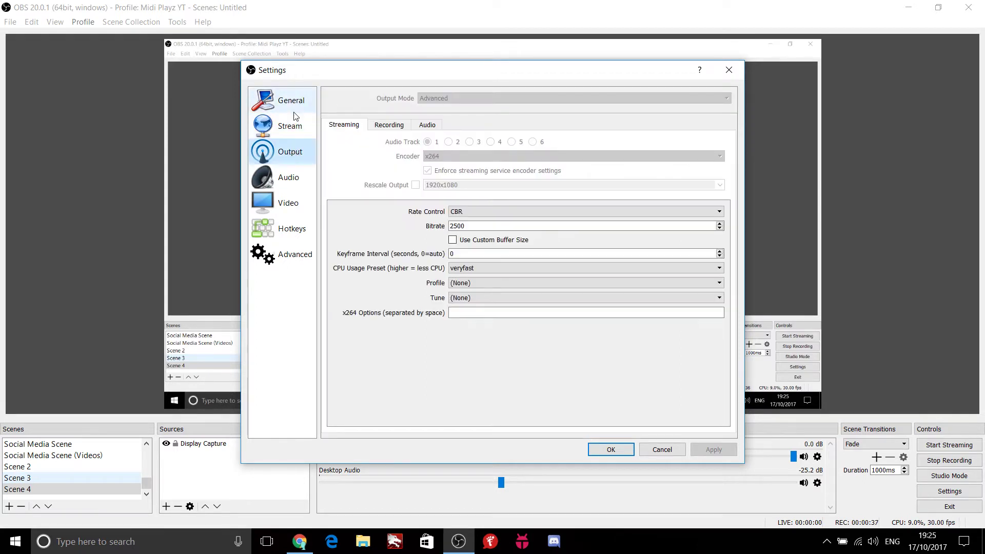
pyautogui.click(294, 108)
pyautogui.click(293, 125)
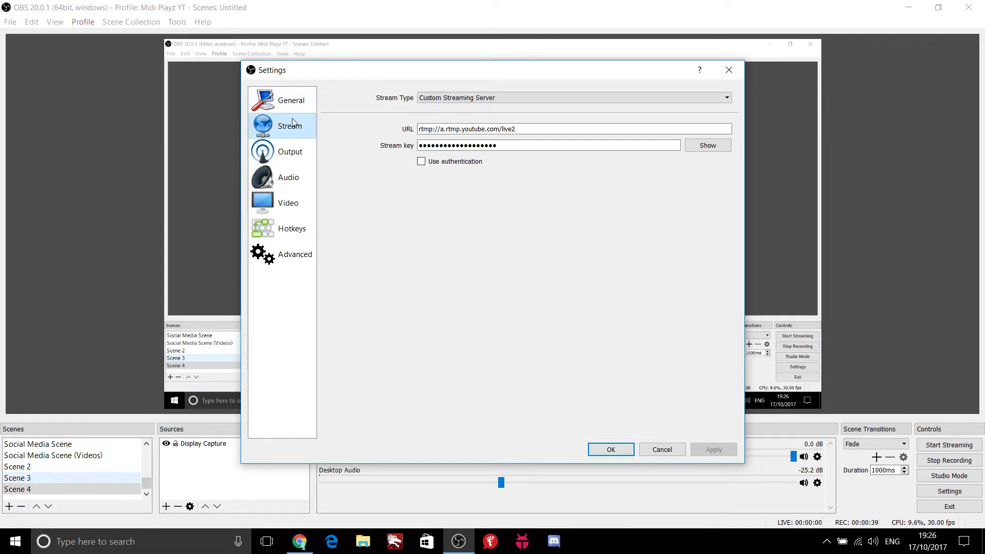
pyautogui.click(286, 108)
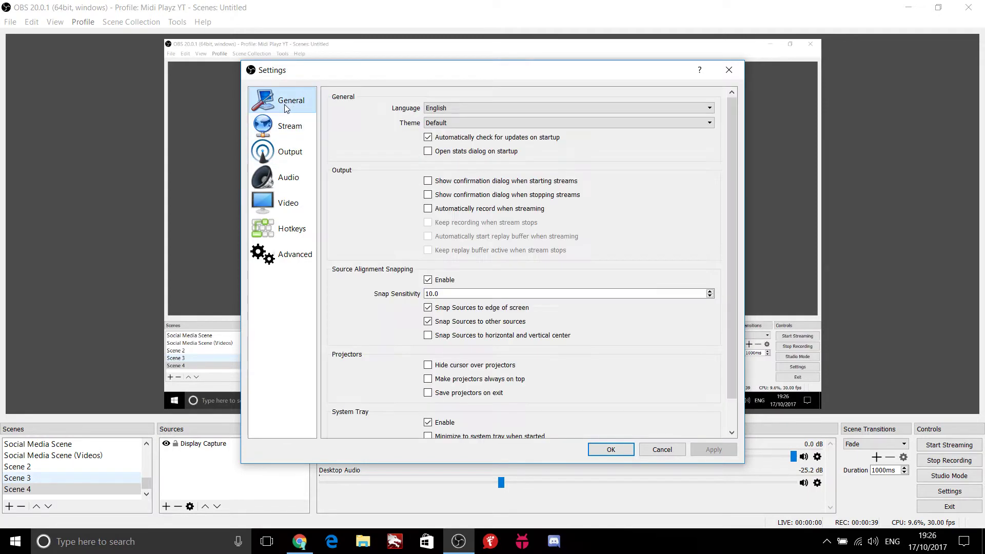
pyautogui.click(289, 152)
pyautogui.click(392, 126)
pyautogui.click(349, 125)
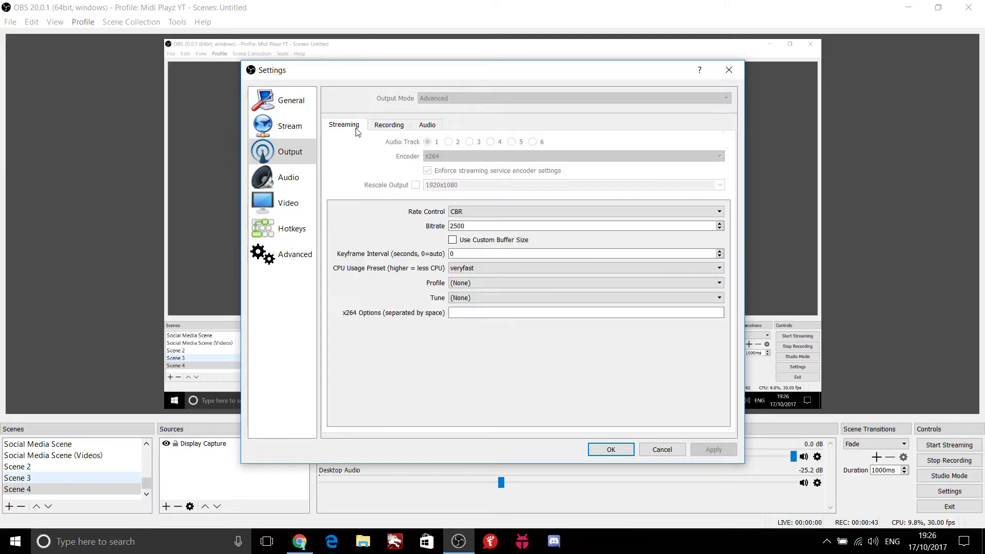
pyautogui.click(270, 110)
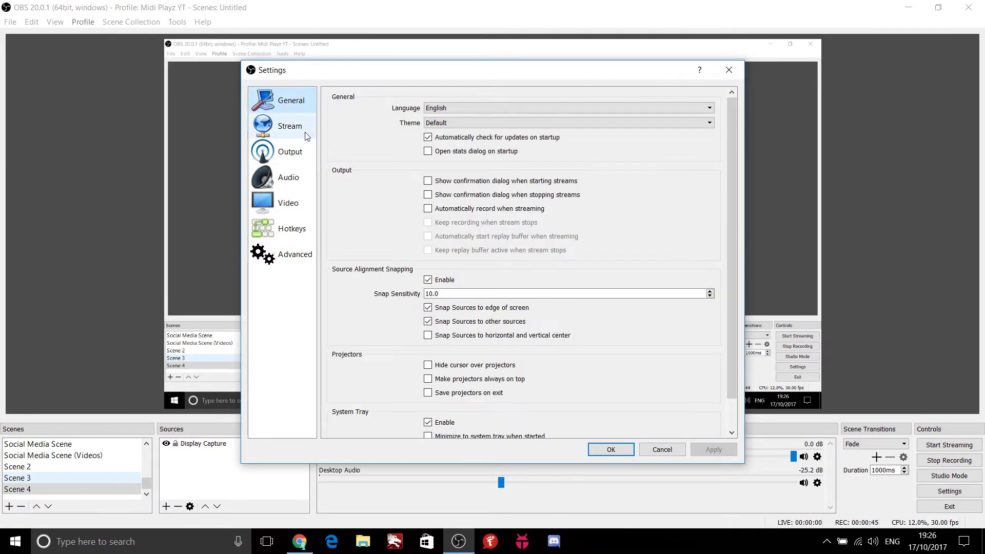
pyautogui.click(729, 70)
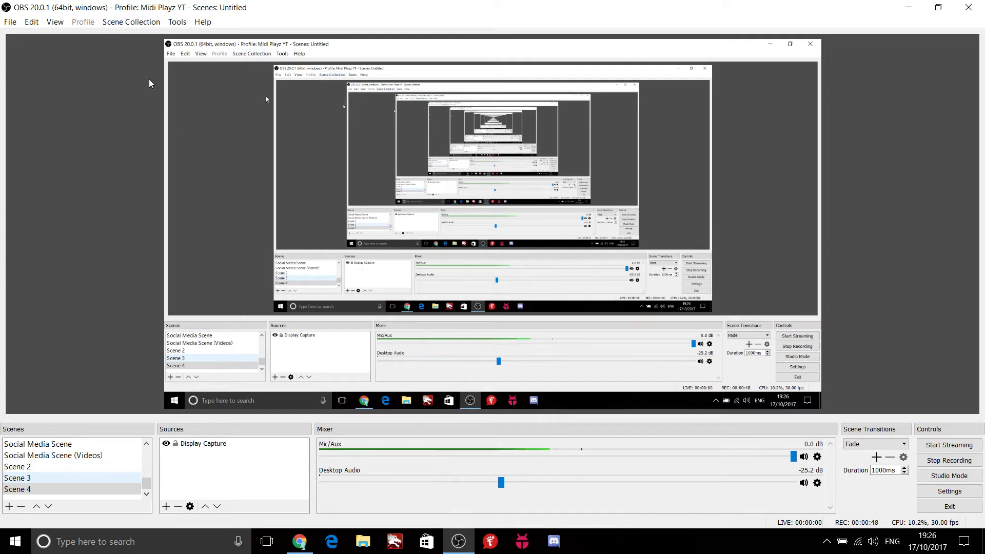
pyautogui.click(119, 24)
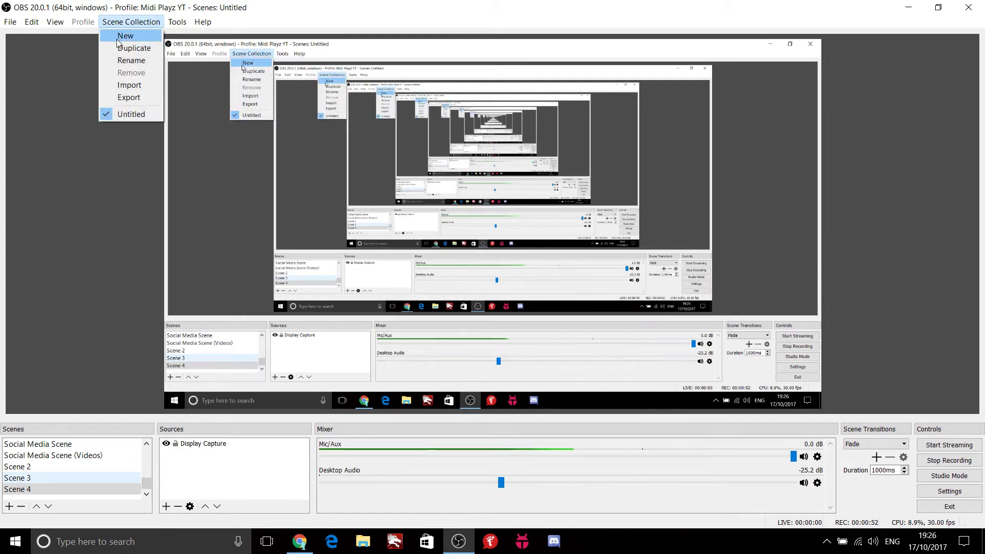
pyautogui.click(80, 55)
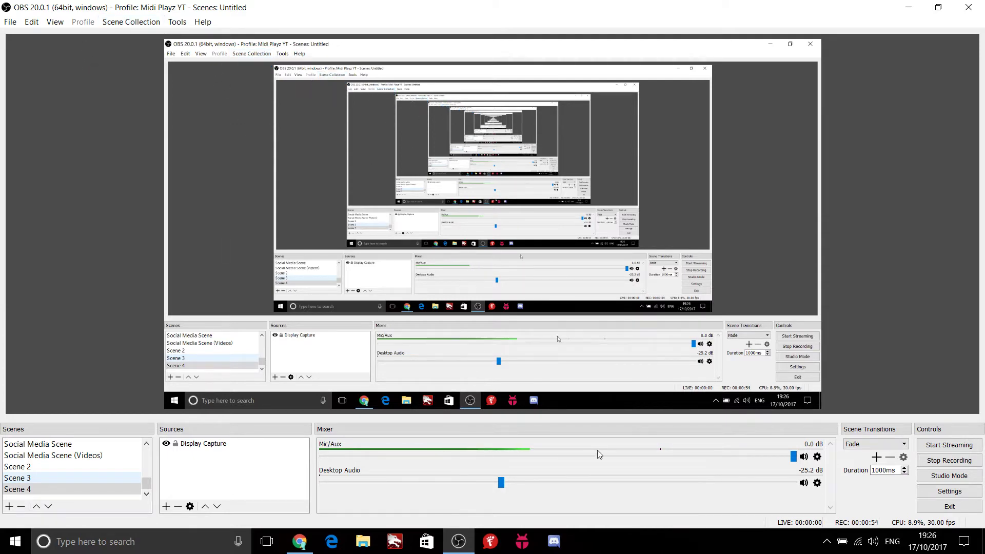
# Try the Streaming Services stream type in the stream settings, switch back to Custom Streaming Server, and discard the changes.
pyautogui.click(950, 491)
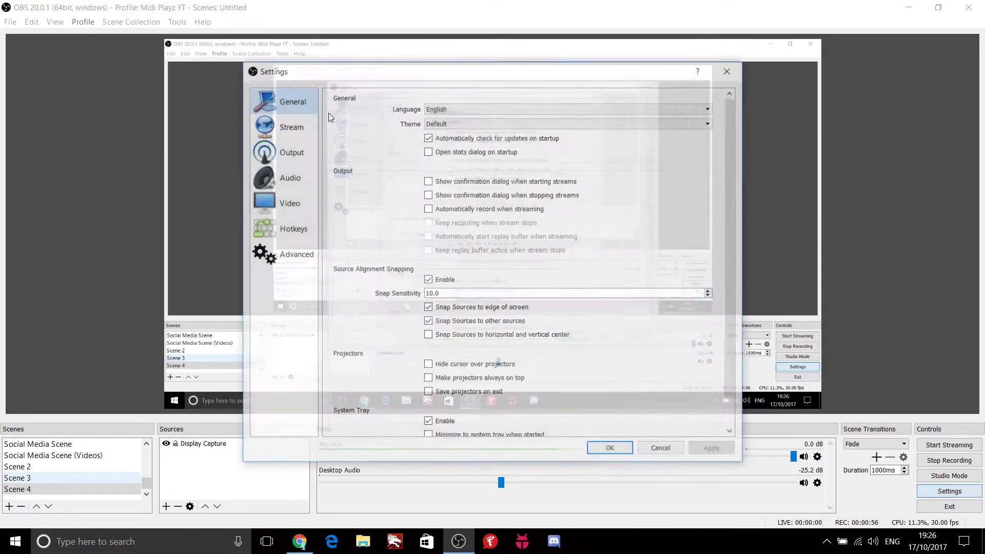
pyautogui.click(272, 129)
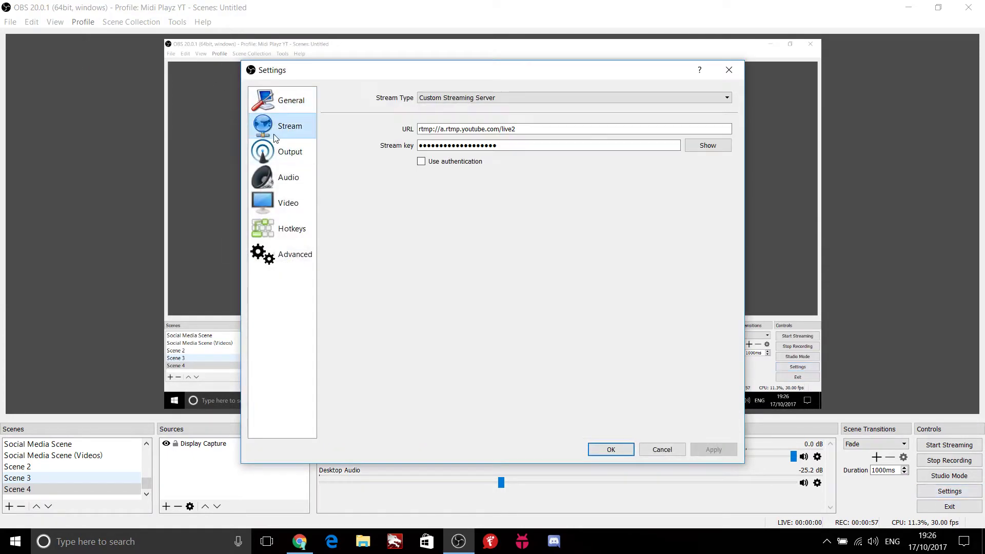
pyautogui.click(459, 98)
pyautogui.click(460, 107)
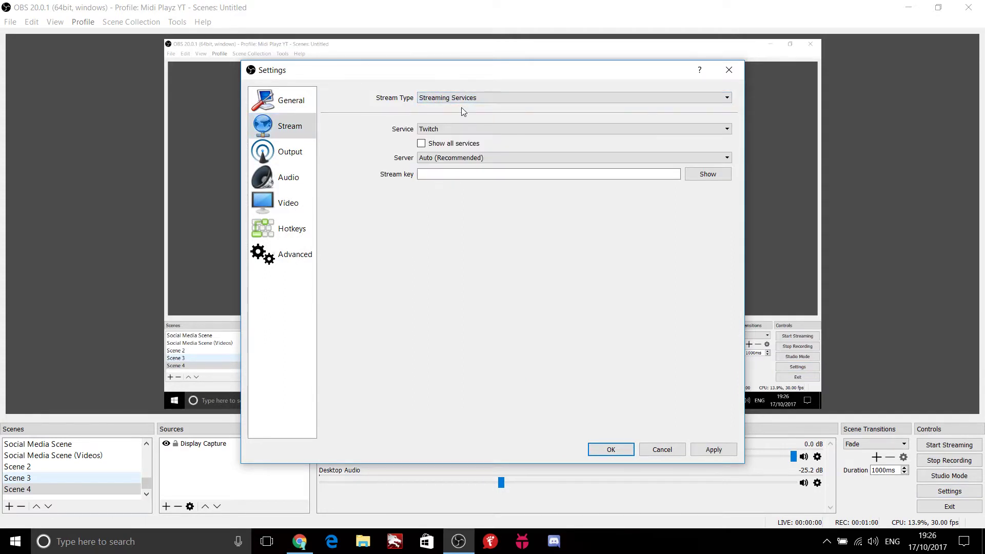
pyautogui.click(469, 129)
pyautogui.click(469, 129)
pyautogui.click(457, 98)
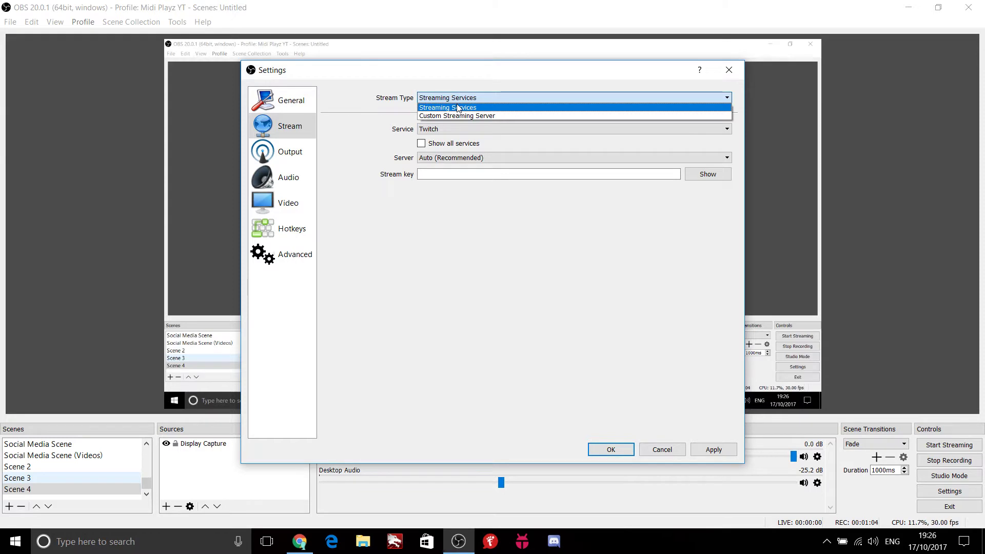
pyautogui.click(460, 116)
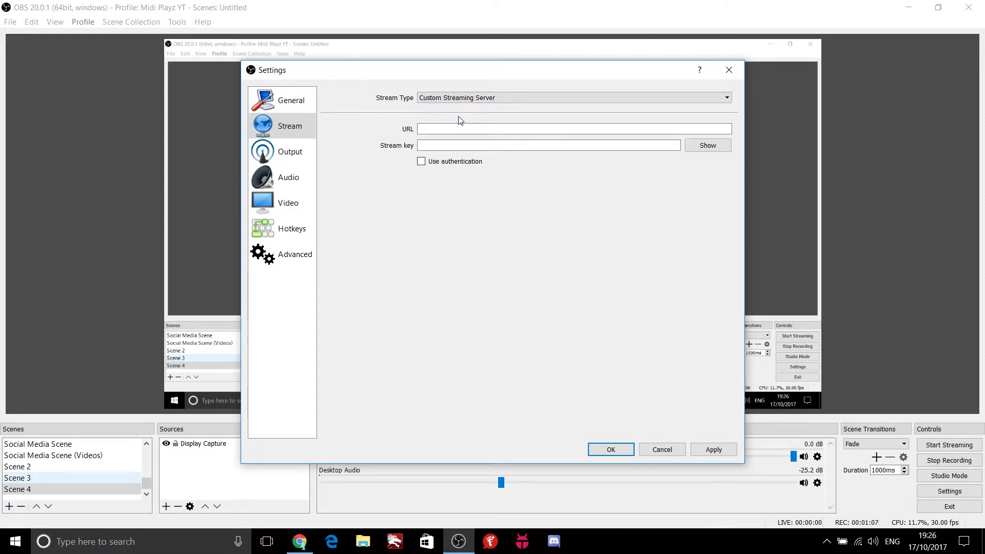
pyautogui.click(661, 449)
# Reopen the stream settings and examine the custom streaming server's URL.
pyautogui.click(949, 491)
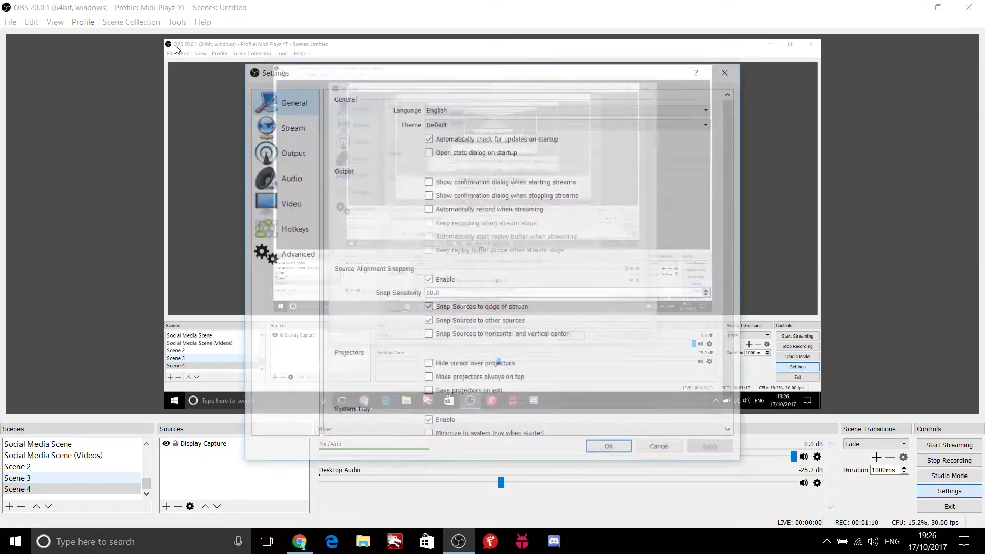
pyautogui.click(306, 132)
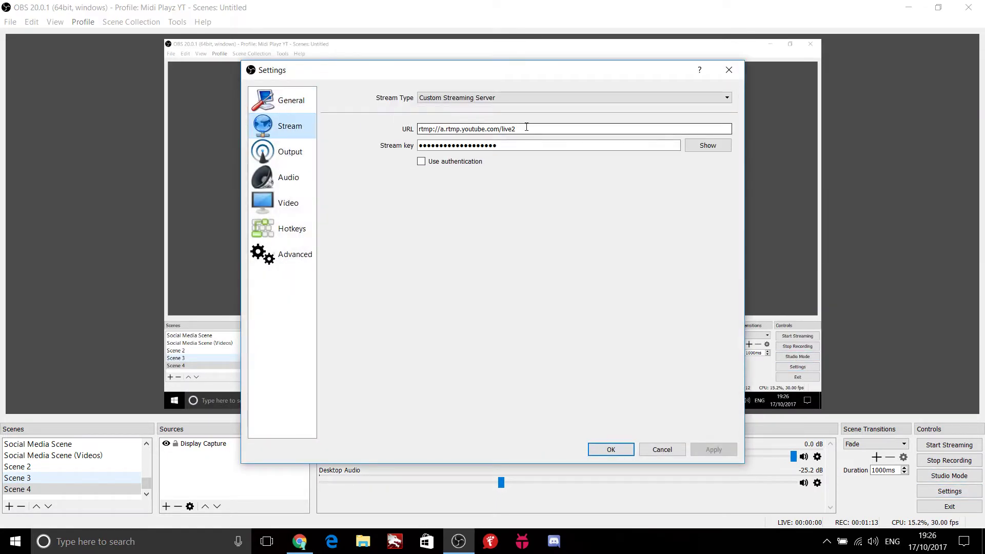
pyautogui.moveTo(527, 127); pyautogui.dragTo(420, 132)
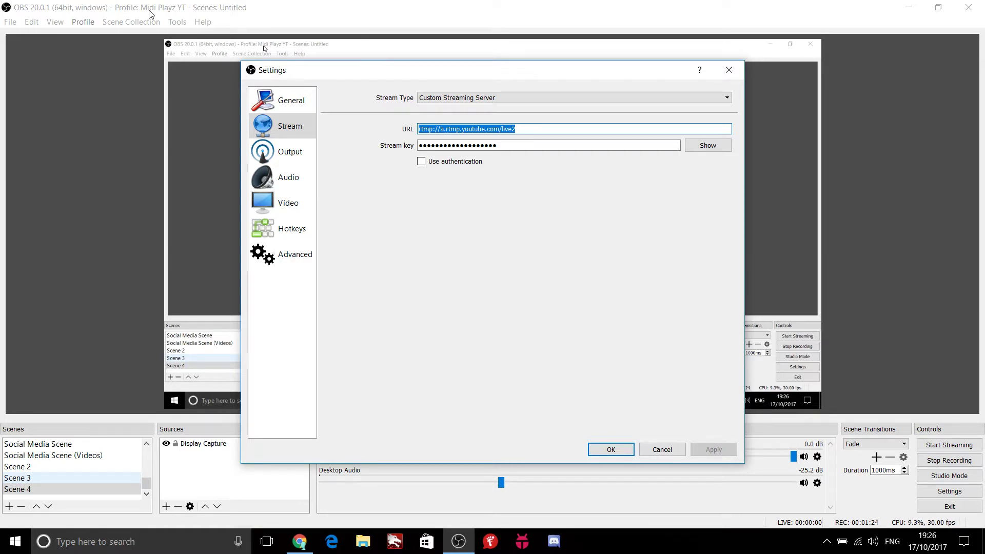
pyautogui.click(468, 129)
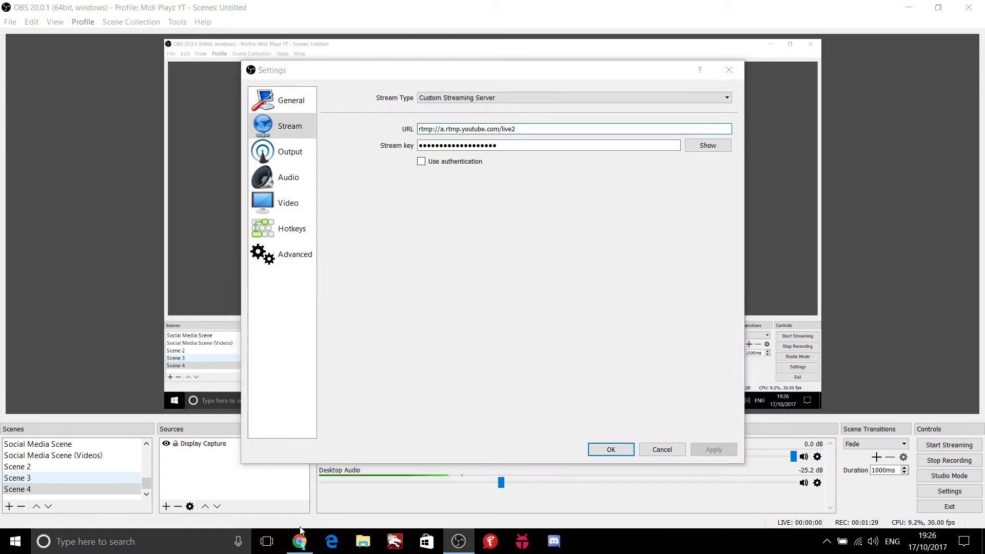
# Switch to Chrome and look over the YouTube live dashboard down to its Encoder Setup section.
pyautogui.click(300, 540)
pyautogui.scroll(-1, 499, 454)
pyautogui.scroll(-9, 499, 454)
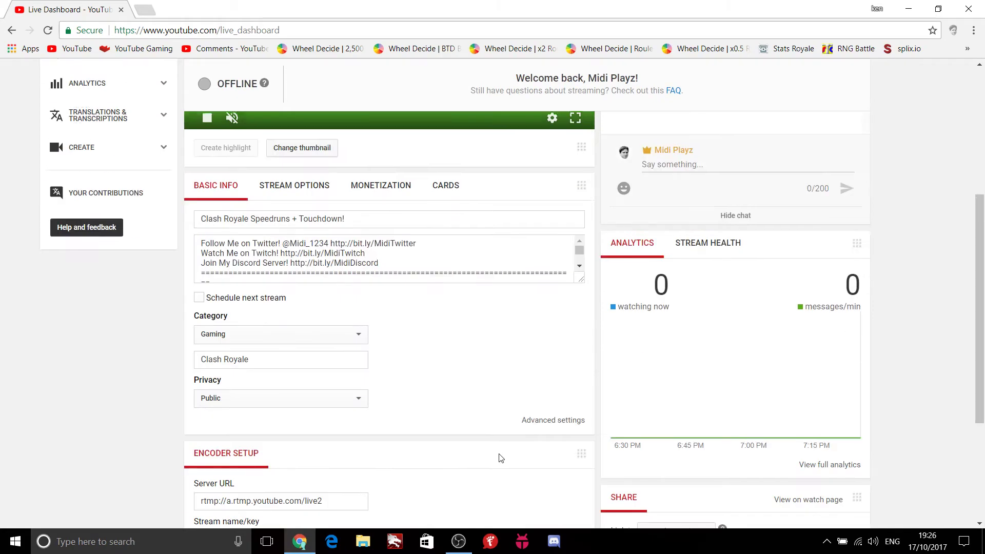
pyautogui.scroll(10, 419, 290)
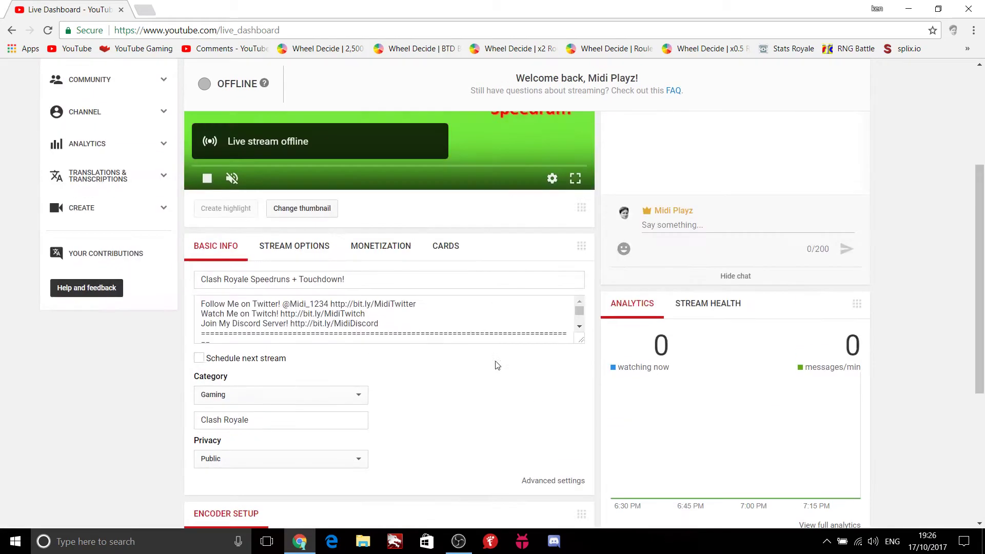
# Load the YouTube live dashboard from its address, youtube.com/live_dashboard.
pyautogui.click(357, 30)
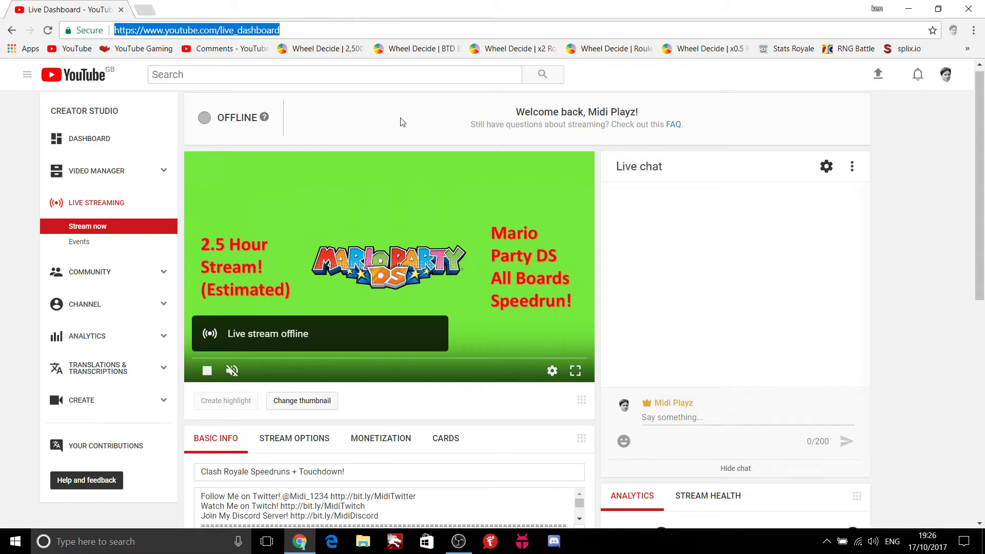
pyautogui.write('l')
pyautogui.press('Down')
pyautogui.press('Down')
pyautogui.press('Return')
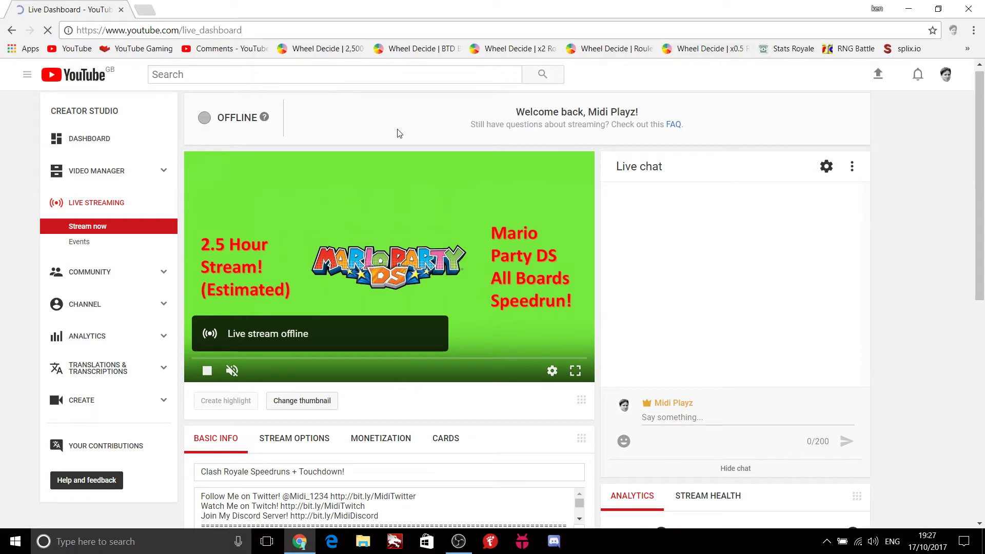
pyautogui.click(459, 542)
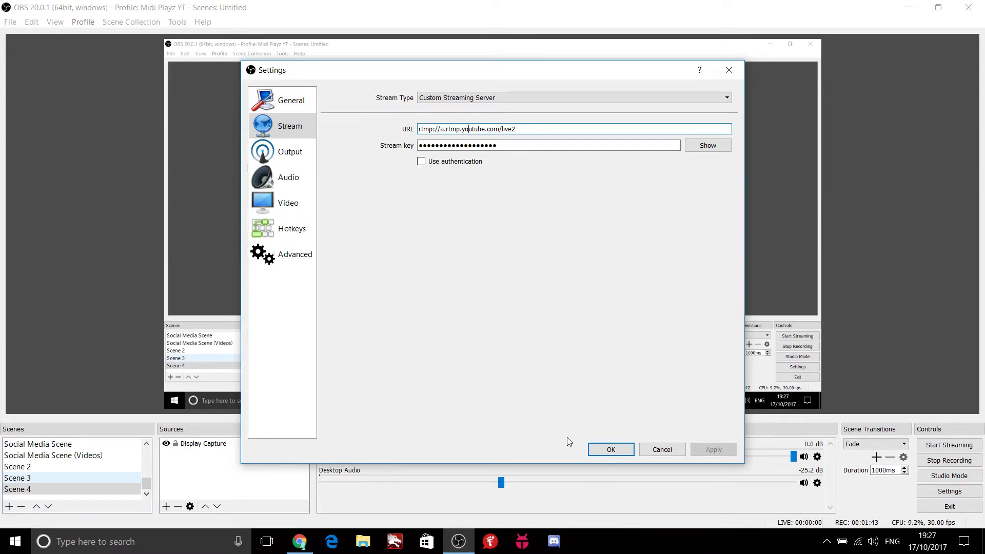
pyautogui.click(299, 542)
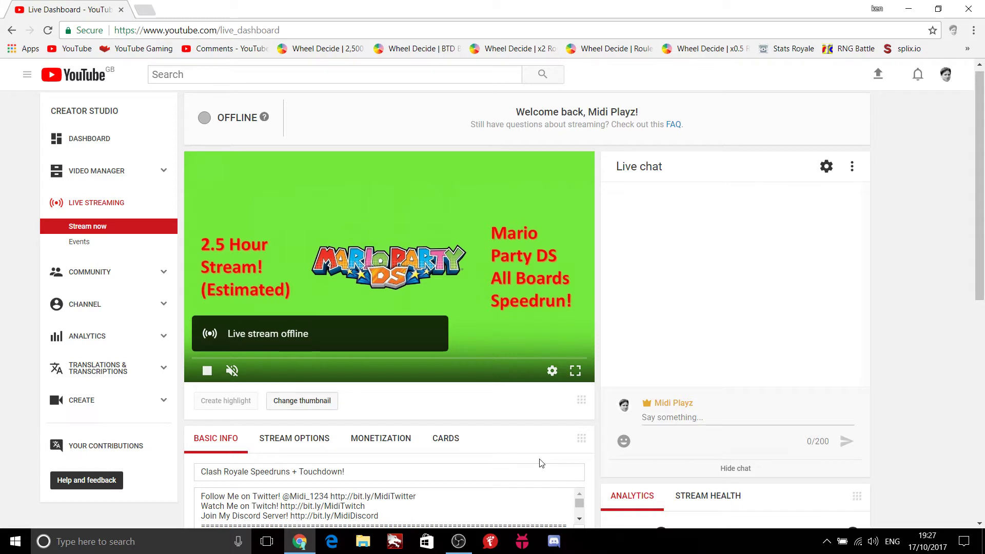
pyautogui.click(269, 32)
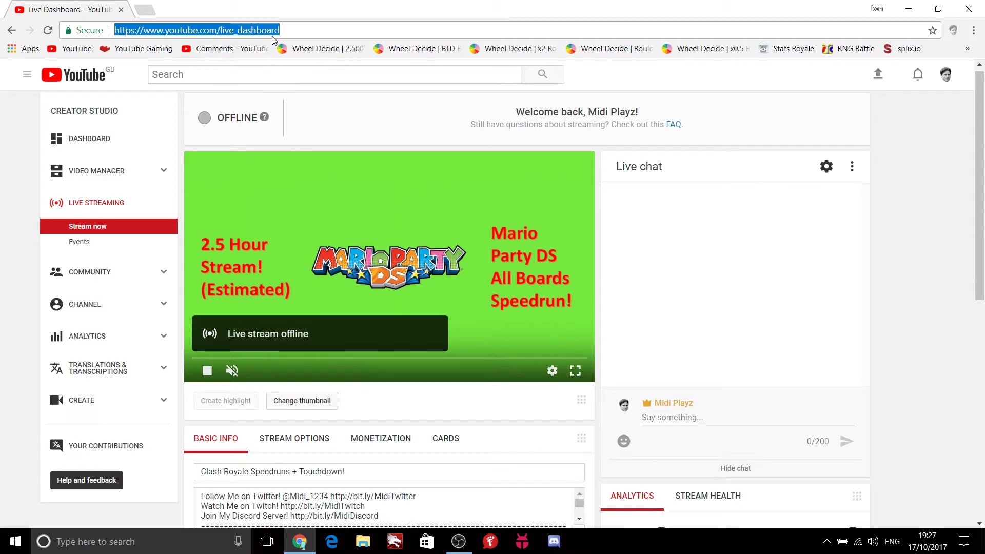
pyautogui.click(328, 117)
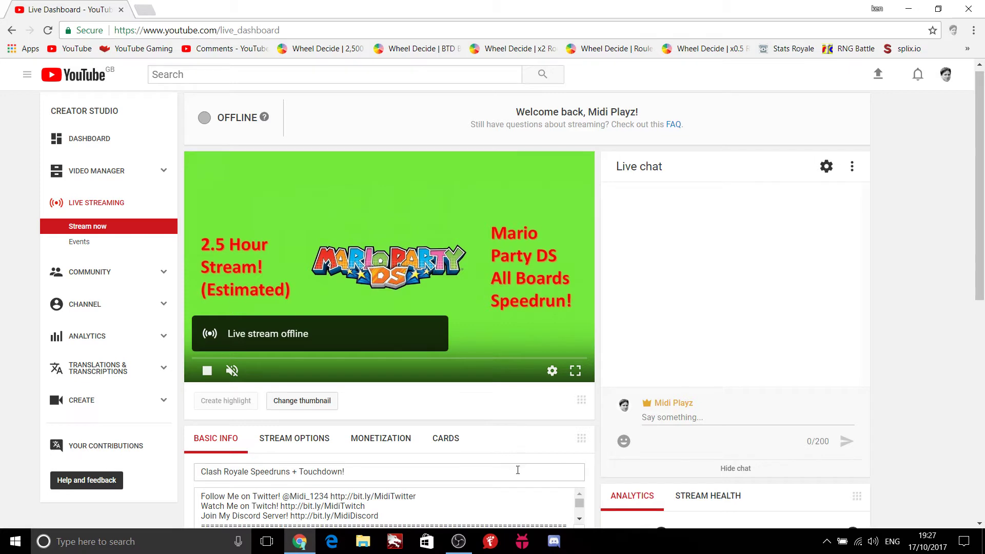
pyautogui.click(455, 536)
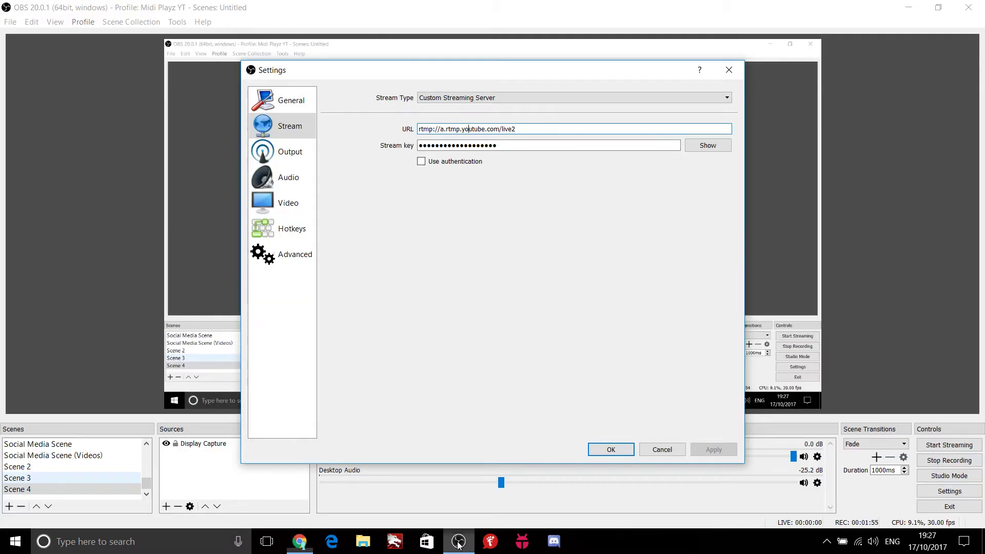
# Switch to Chrome and select the whole server URL in the live dashboard's Encoder Setup section.
pyautogui.click(299, 541)
pyautogui.scroll(-5, 456, 449)
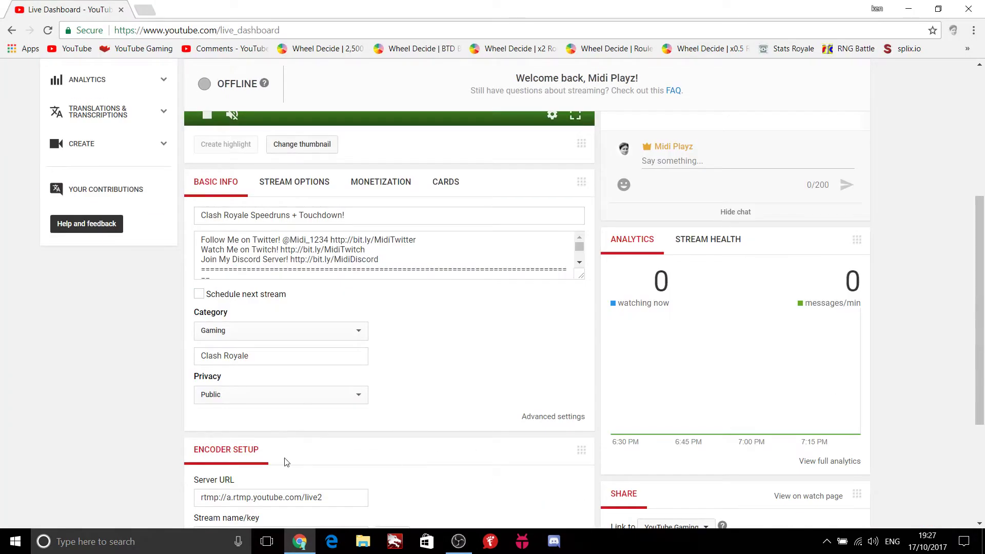
pyautogui.click(210, 500)
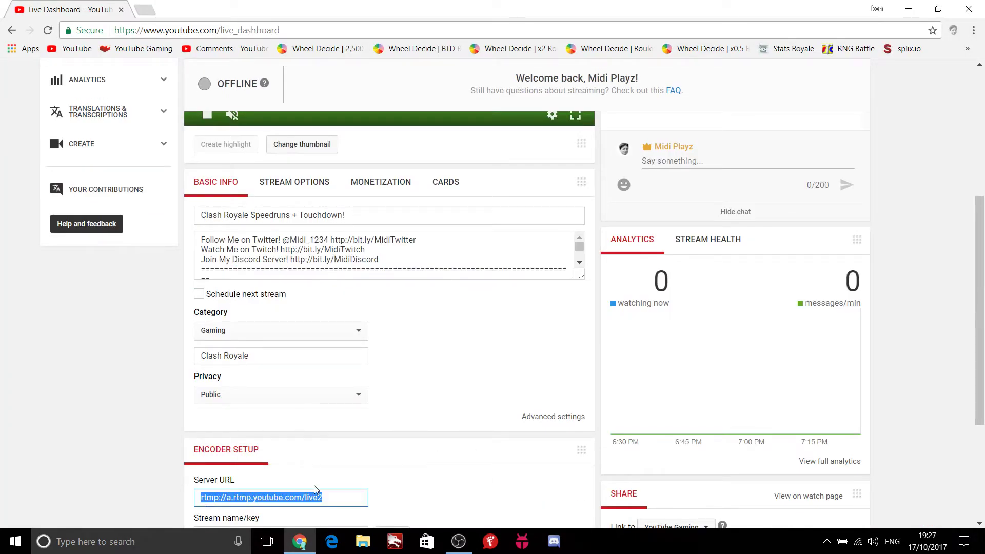
# Copy the server URL from the live dashboard and paste it as the custom streaming server's URL in OBS.
pyautogui.click(391, 470)
pyautogui.click(334, 493)
pyautogui.rightClick(334, 494)
pyautogui.click(367, 434)
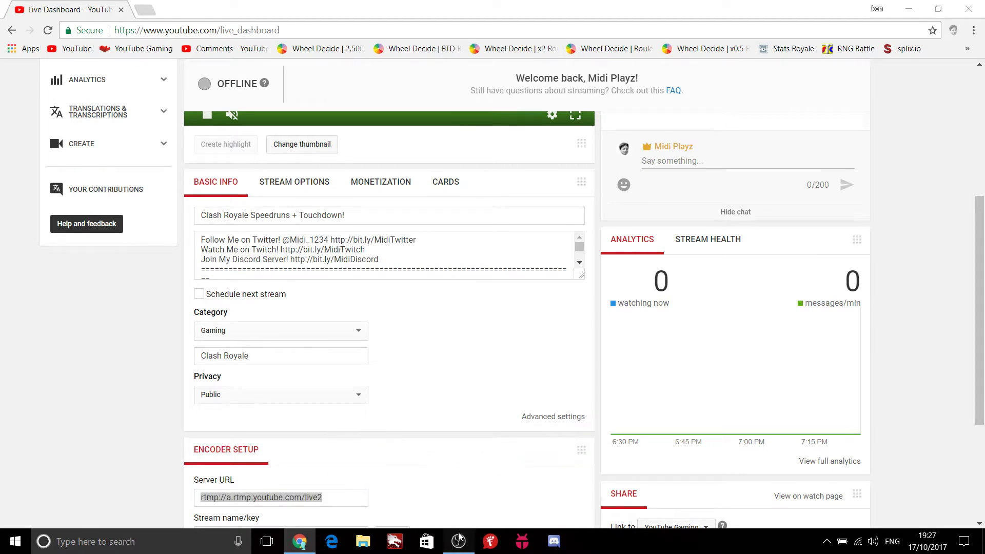
pyautogui.click(459, 541)
pyautogui.moveTo(528, 131); pyautogui.dragTo(387, 162)
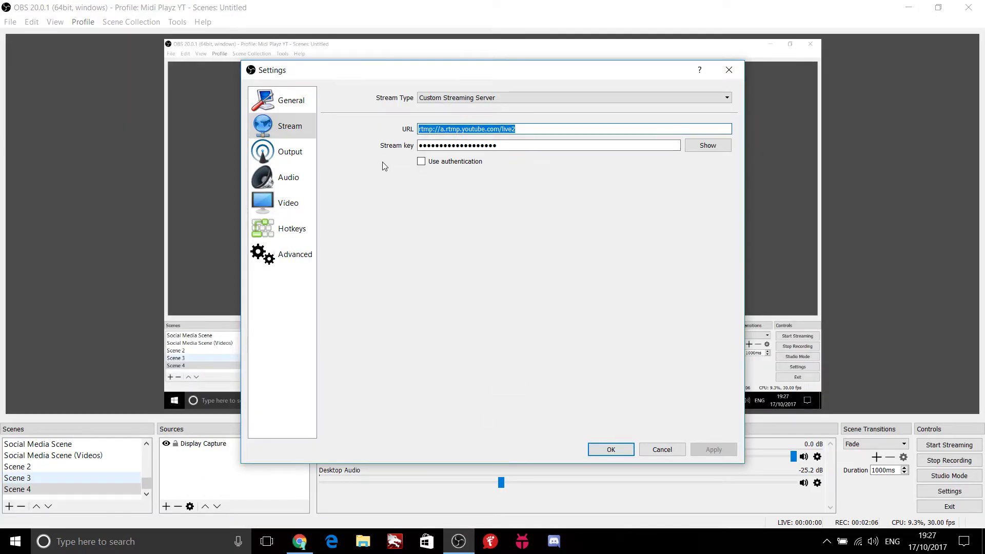
pyautogui.hotkey('ctrl', 'v')
# Locate the stream key field in OBS, and the matching Stream name/key in the Encoder Setup section in Chrome.
pyautogui.moveTo(506, 145); pyautogui.dragTo(396, 168)
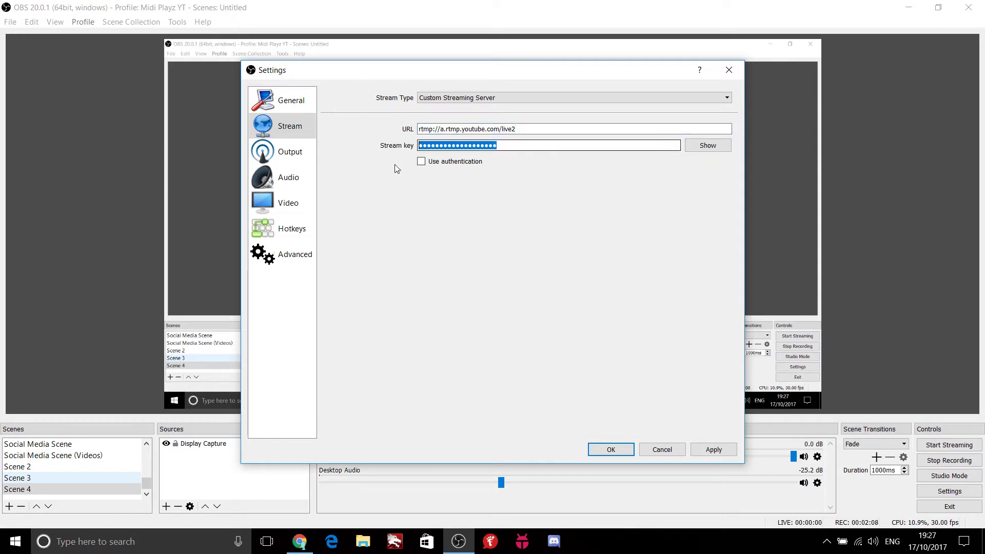
pyautogui.click(552, 147)
pyautogui.click(300, 541)
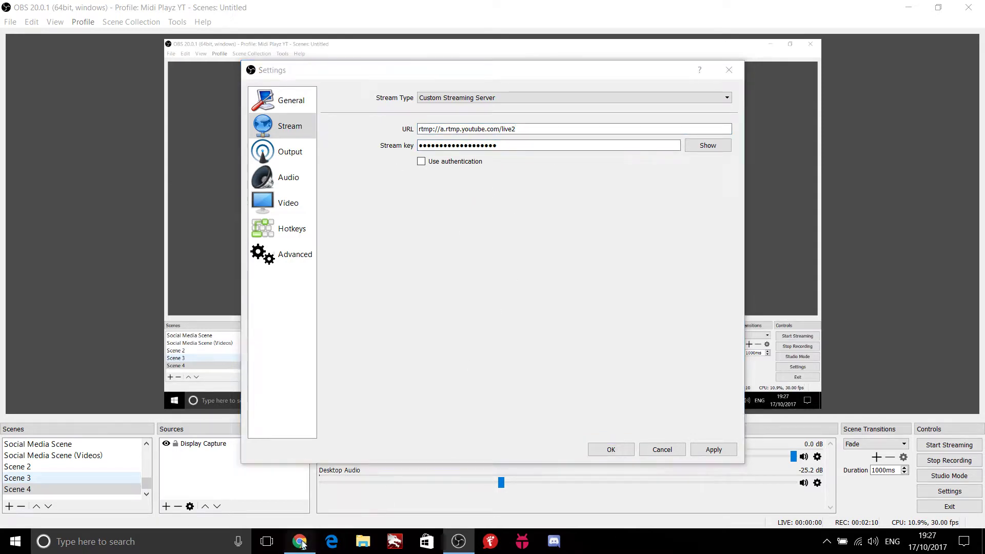
pyautogui.scroll(-3, 497, 449)
pyautogui.click(493, 415)
pyautogui.doubleClick(294, 415)
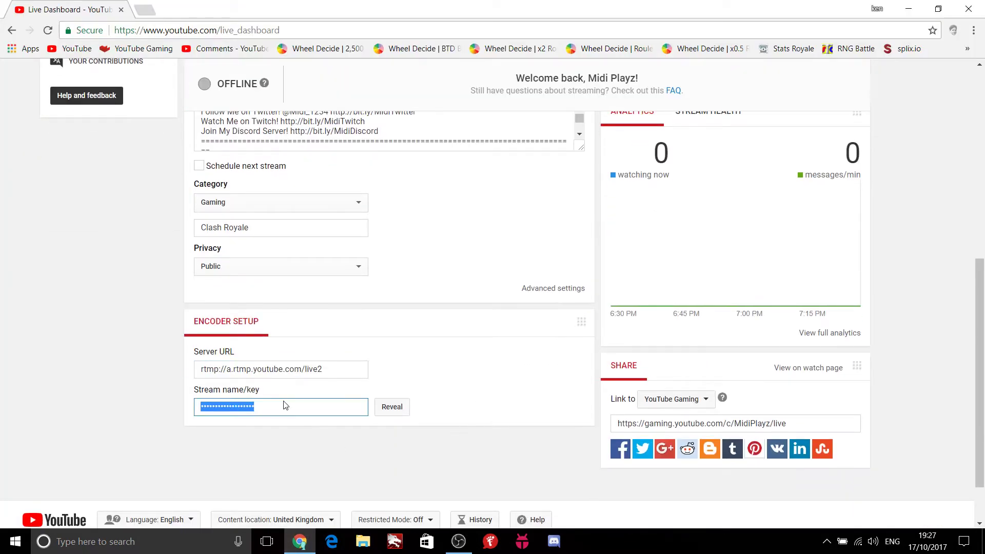
pyautogui.click(274, 434)
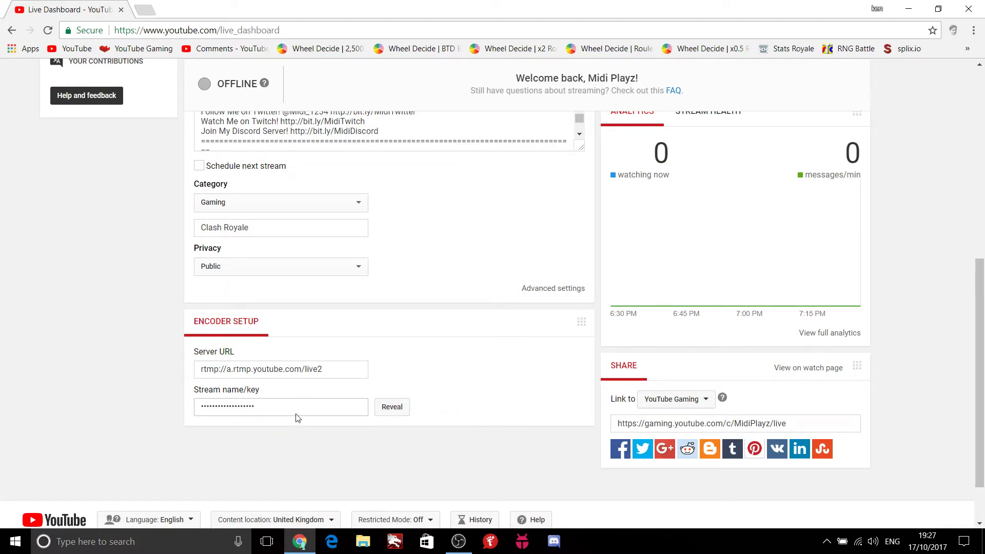
pyautogui.doubleClick(269, 406)
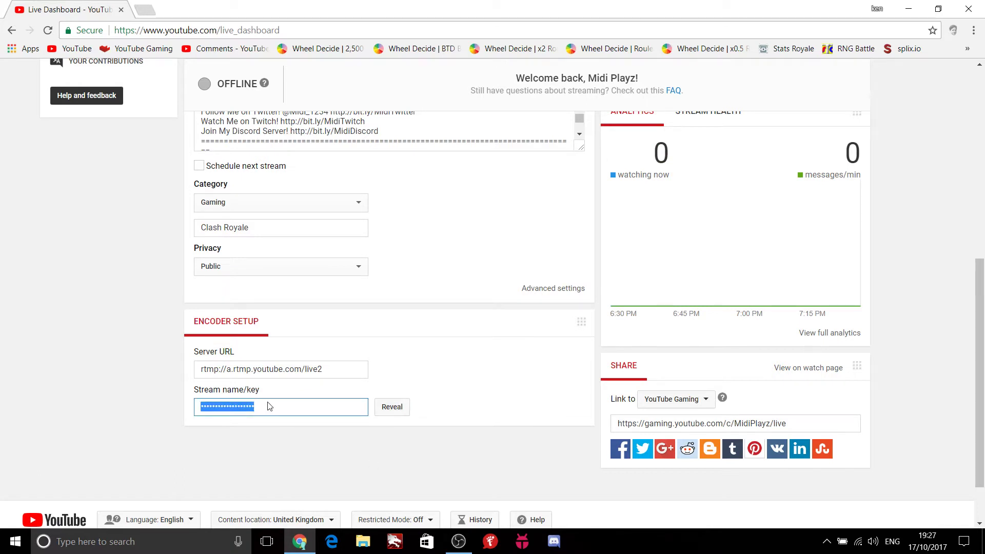
pyautogui.click(303, 444)
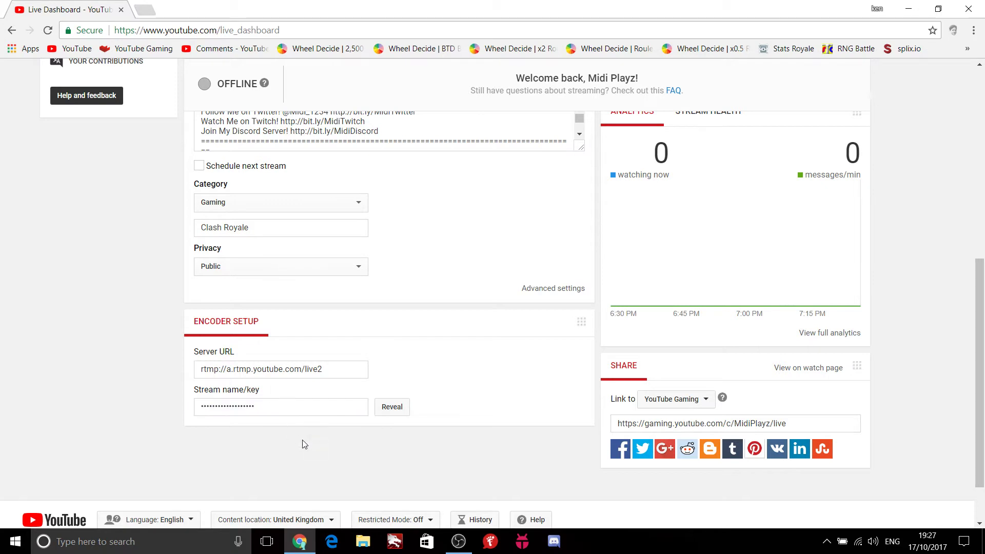
# Compare the stream key fields in OBS and on the live dashboard in Chrome, and save the OBS stream settings.
pyautogui.click(458, 542)
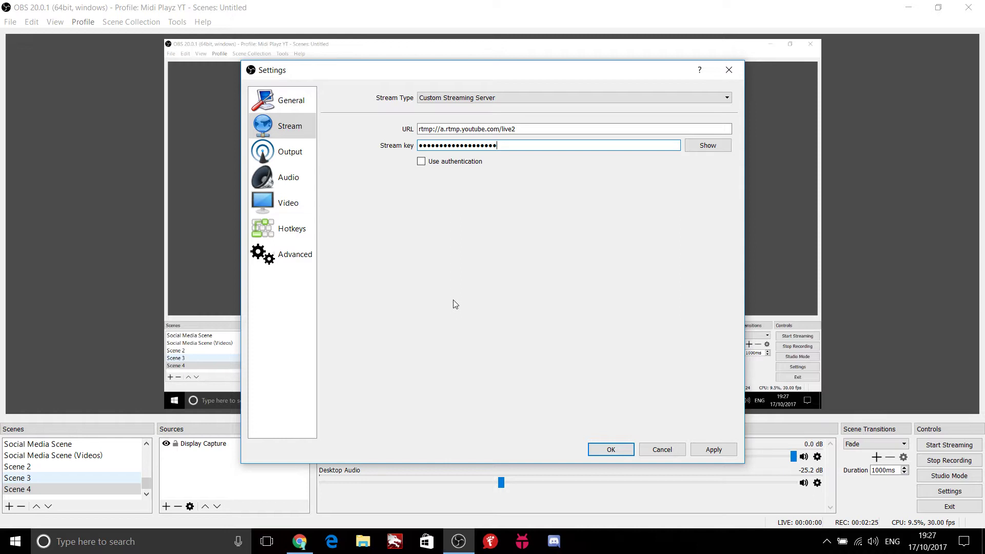
pyautogui.click(299, 542)
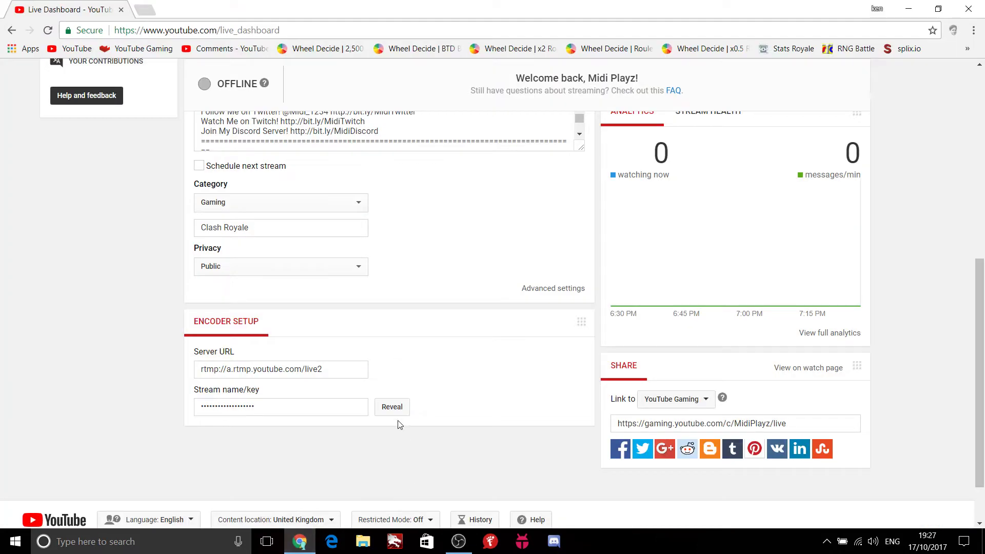
pyautogui.click(246, 410)
pyautogui.click(268, 441)
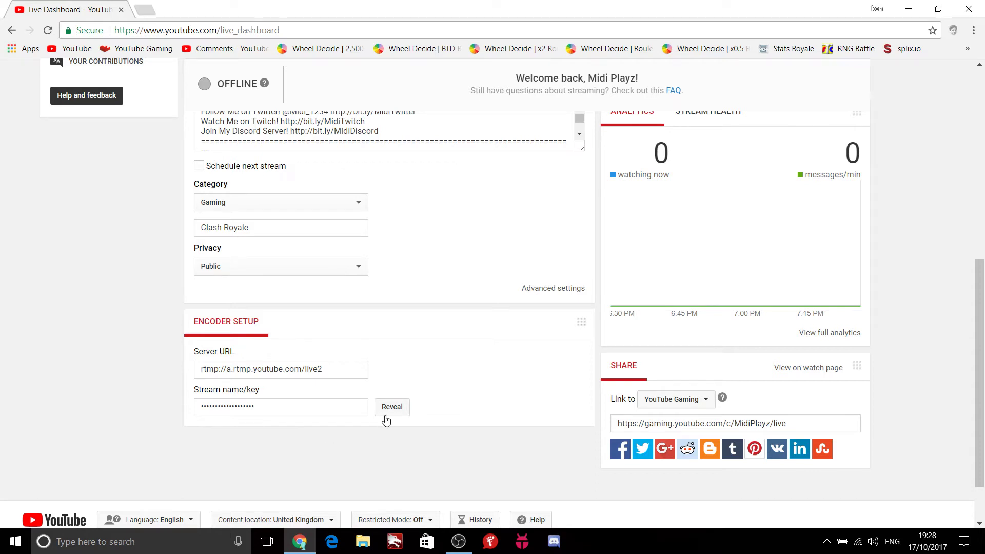
pyautogui.click(458, 542)
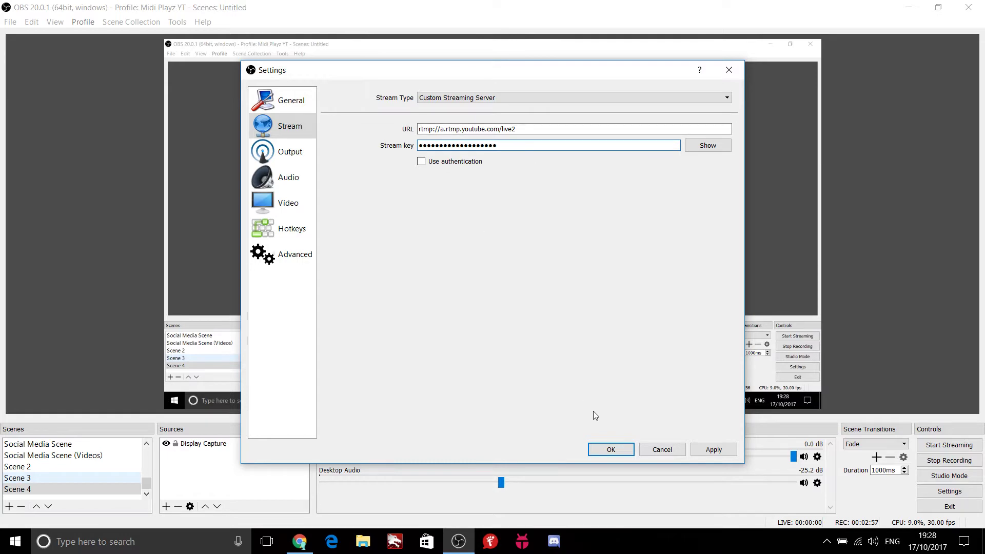
pyautogui.click(614, 452)
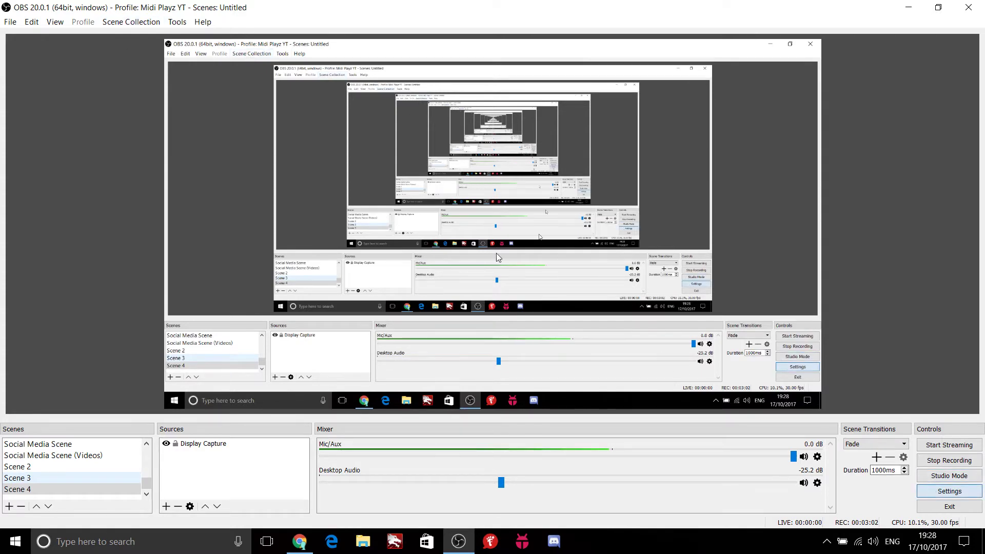
# Reopen the OBS settings and select the whole streaming server URL in the stream settings.
pyautogui.click(949, 491)
pyautogui.click(285, 130)
pyautogui.click(287, 158)
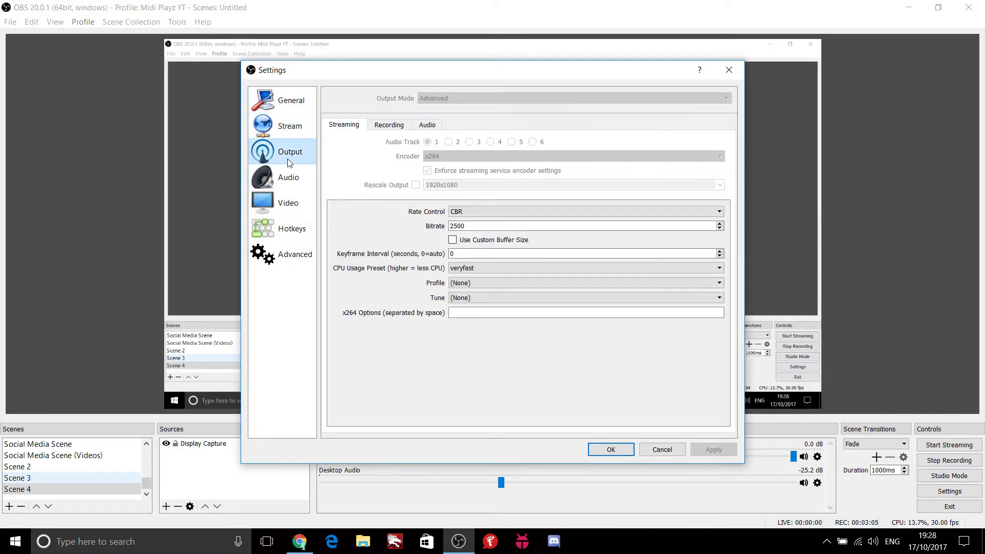
pyautogui.click(275, 130)
pyautogui.moveTo(532, 128); pyautogui.dragTo(395, 131)
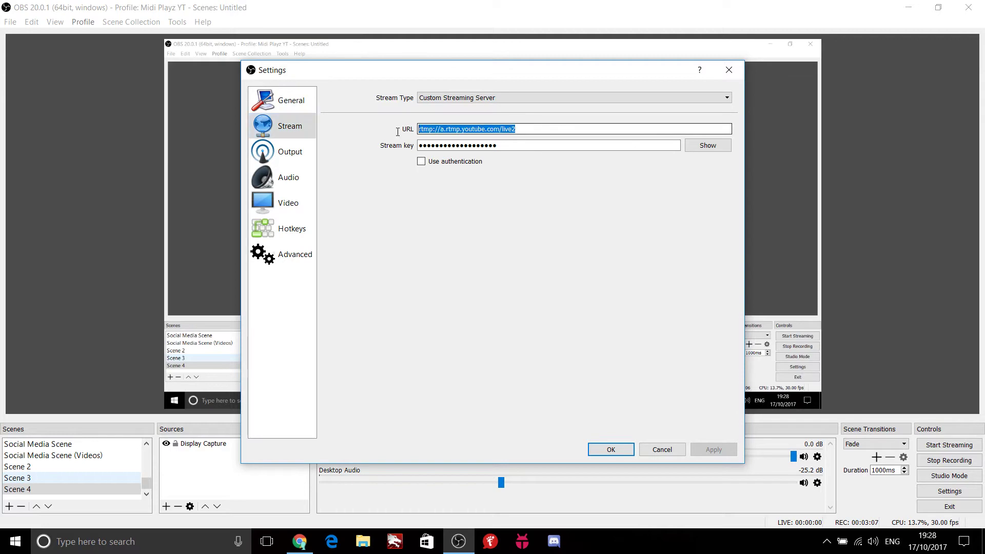
# Switch to Chrome and open the Twitch channel dashboard's settings page in a new tab.
pyautogui.click(304, 539)
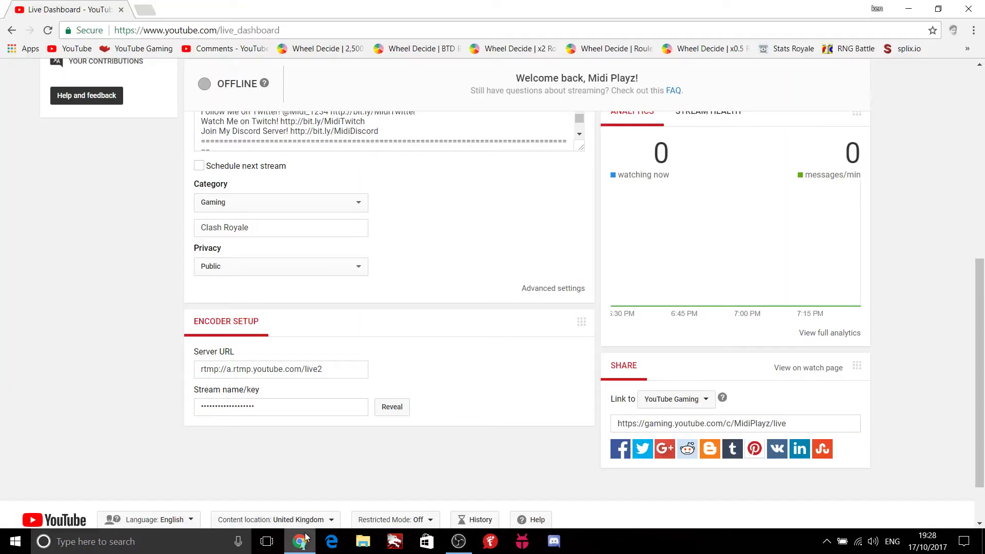
pyautogui.hotkey('ctrl', 't')
pyautogui.write('t')
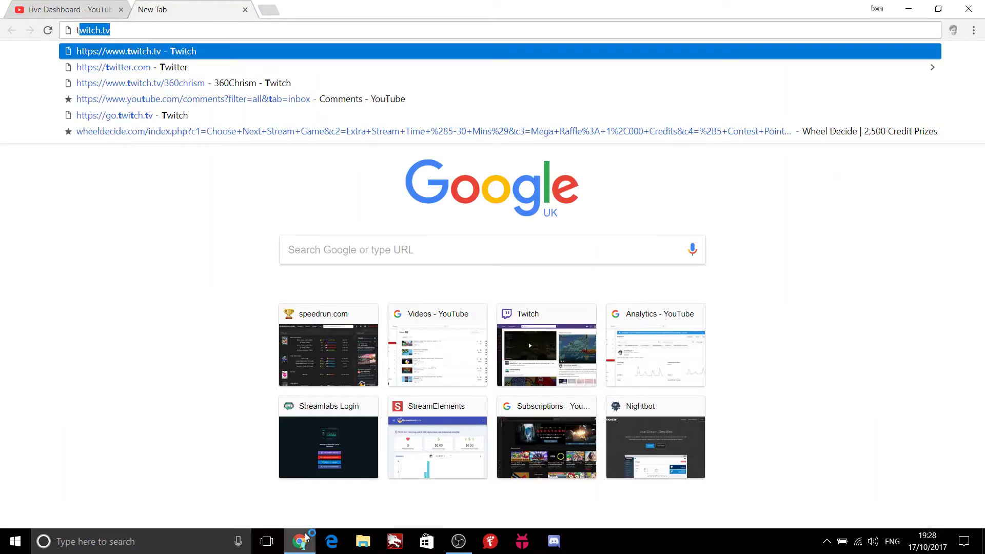
pyautogui.write('witch.tv')
pyautogui.press('Down')
pyautogui.press('Down')
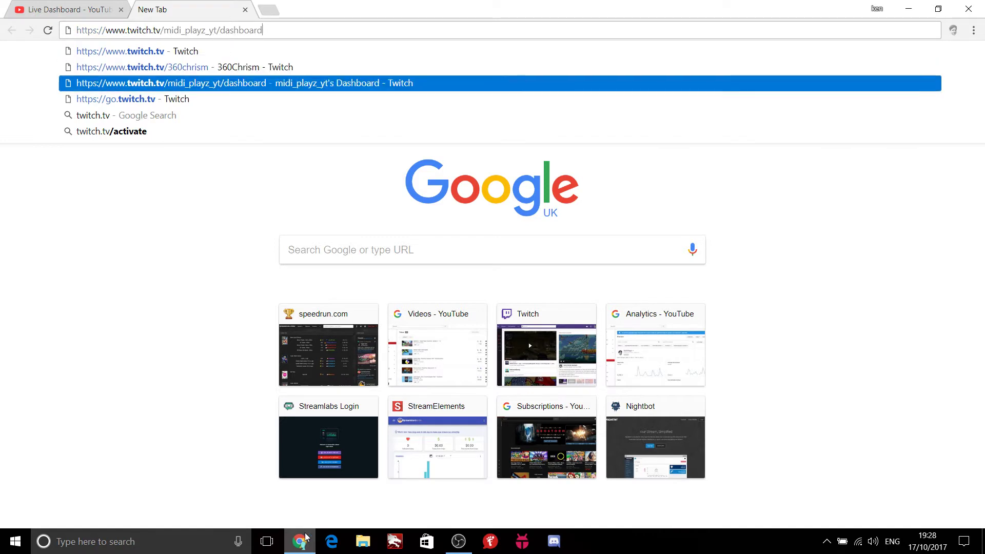
pyautogui.press('Return')
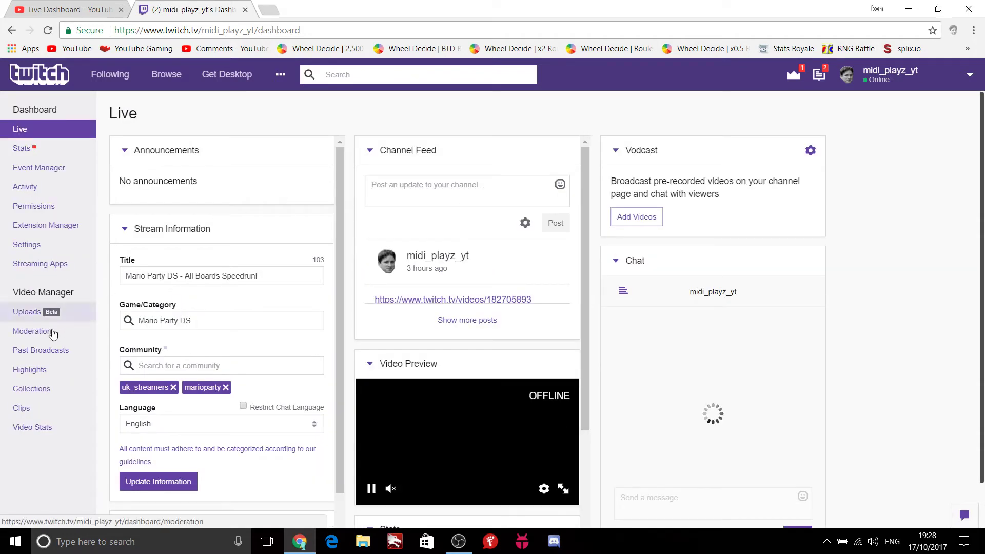
pyautogui.click(62, 250)
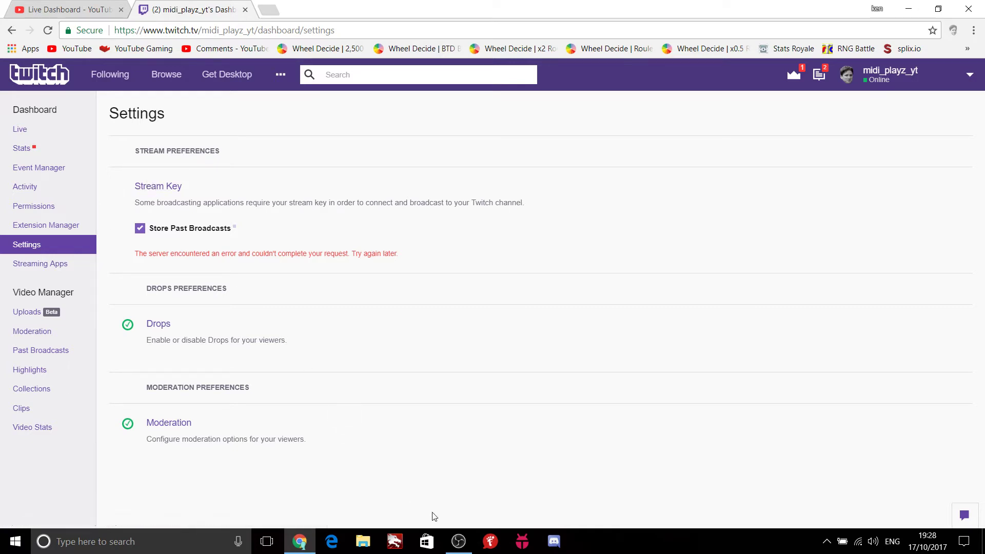
# Dismiss the OBS settings and examine the Stream Key page in the Twitch dashboard settings in Chrome.
pyautogui.click(459, 541)
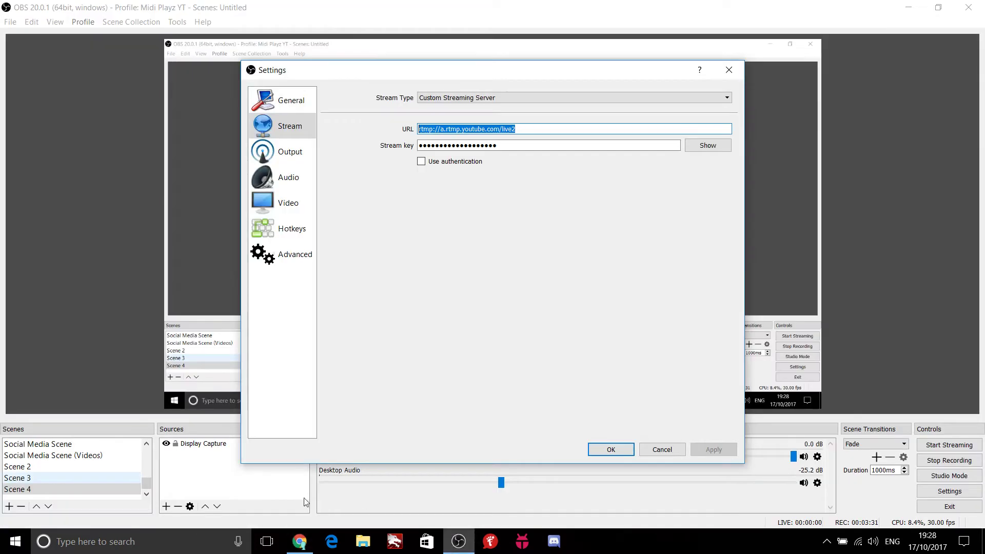
pyautogui.click(662, 449)
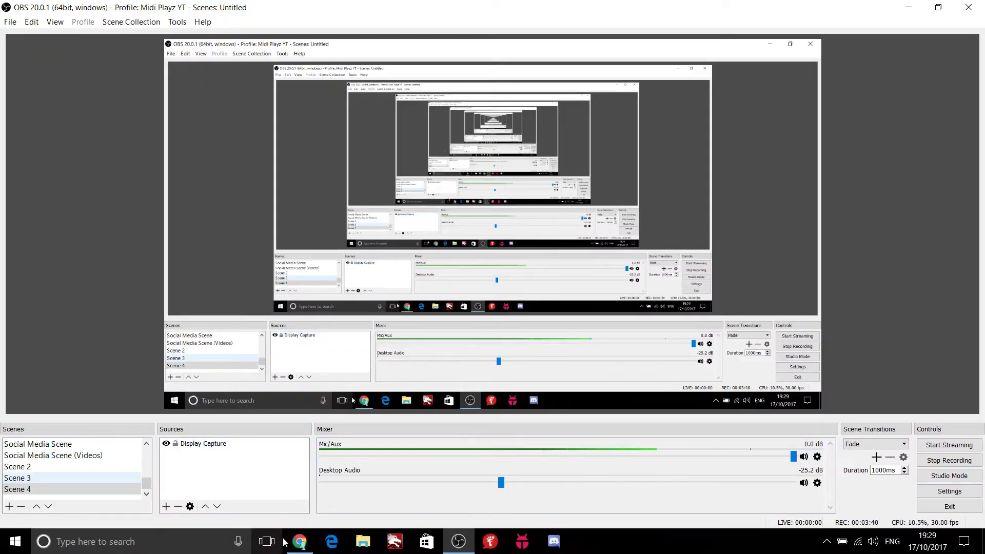
pyautogui.click(301, 542)
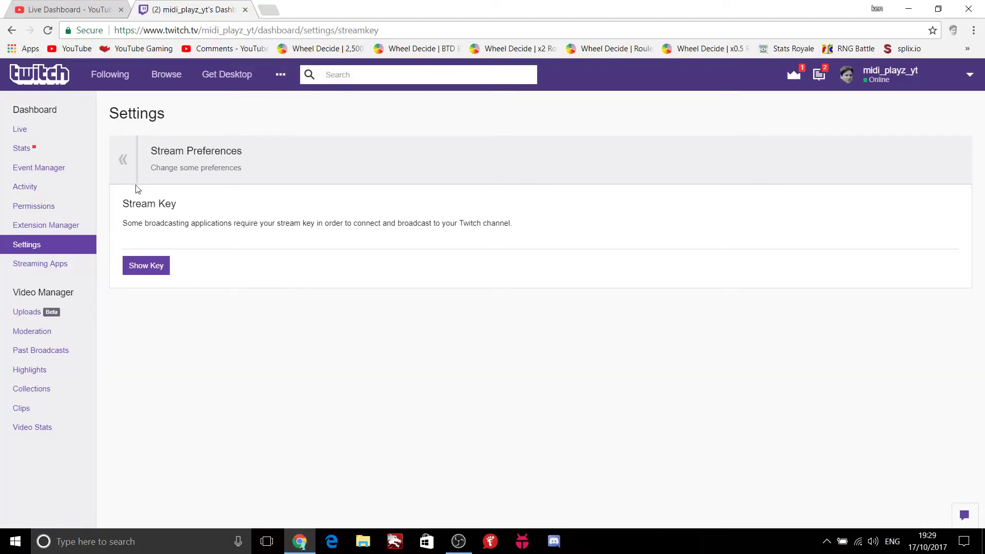
pyautogui.click(123, 159)
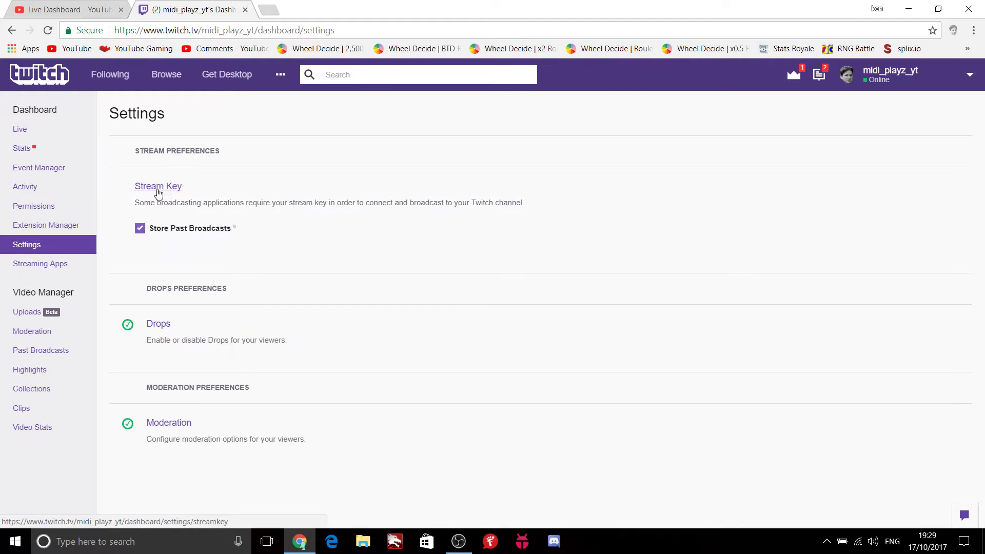
pyautogui.click(158, 188)
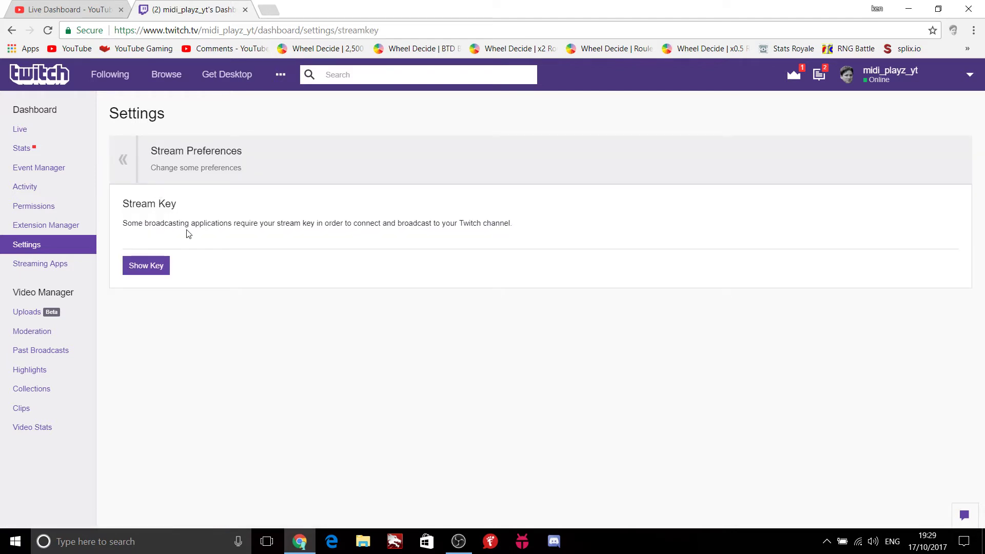
pyautogui.moveTo(135, 221); pyautogui.dragTo(338, 234)
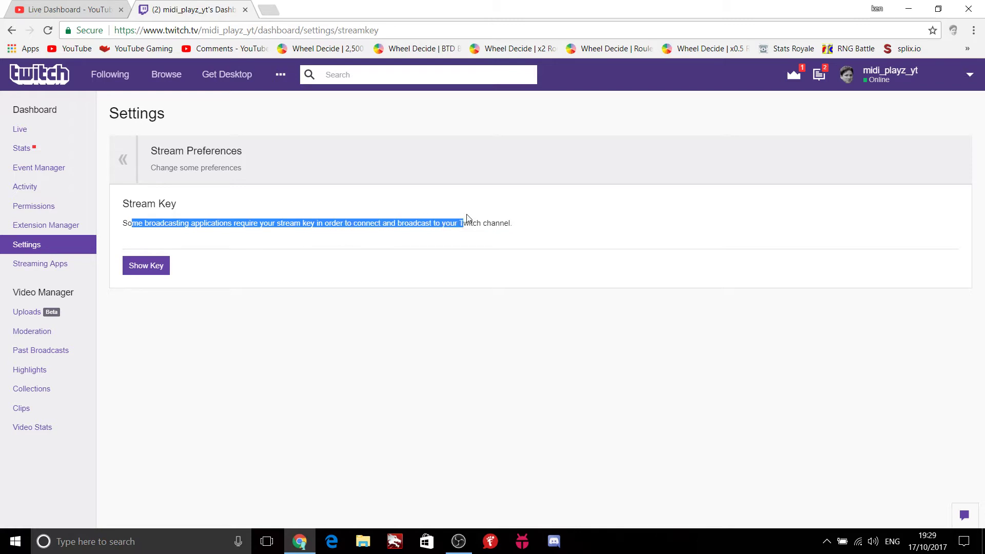
pyautogui.click(282, 248)
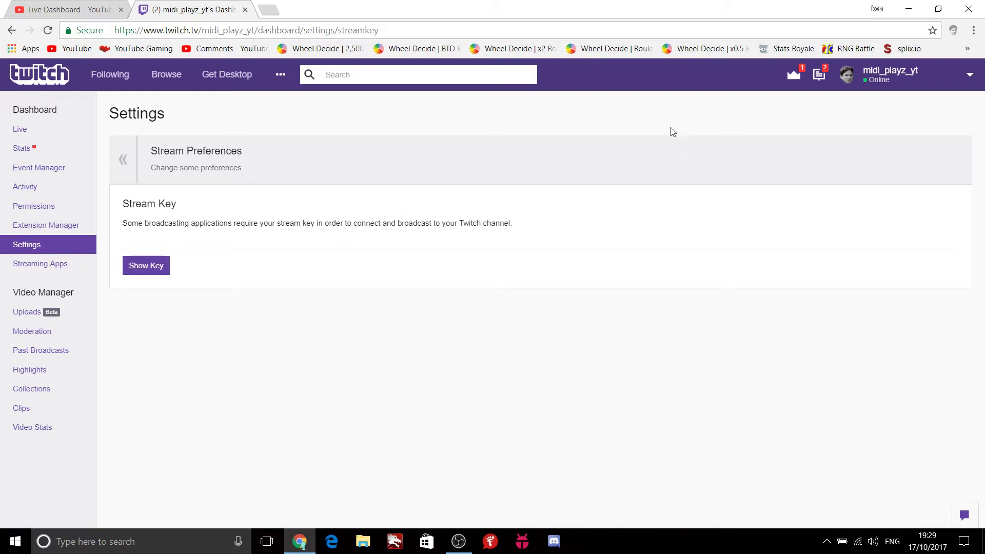
# View the Prime loot offers and the notifications on Twitch.
pyautogui.click(793, 76)
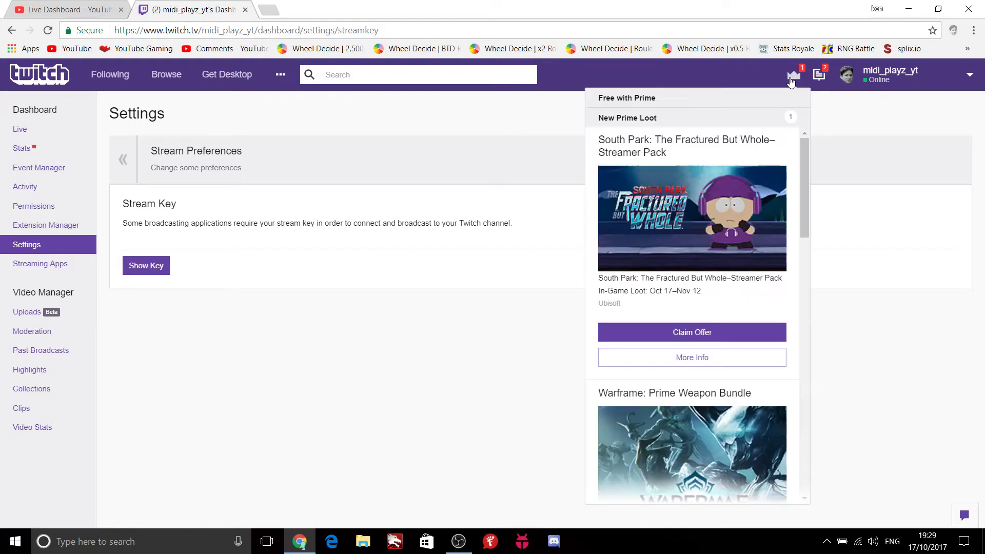
pyautogui.click(818, 77)
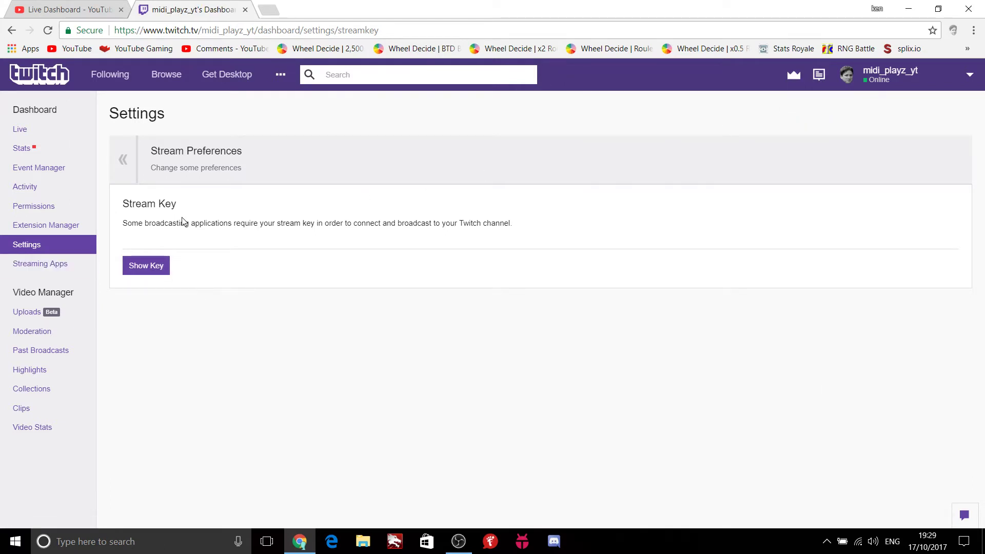
# Switch to OBS, review the URL and stream key fields in the stream settings, and close the settings.
pyautogui.click(459, 541)
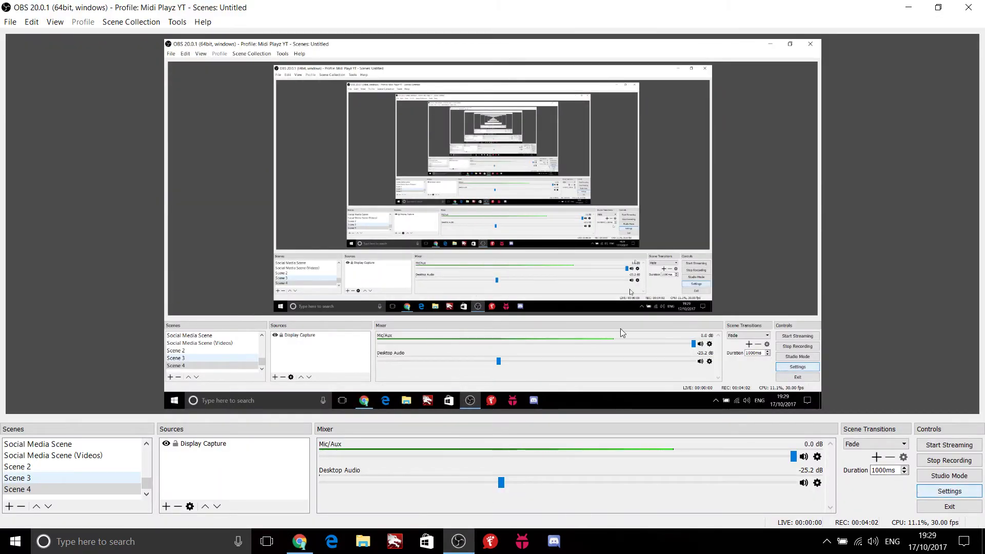
pyautogui.click(289, 125)
pyautogui.click(516, 129)
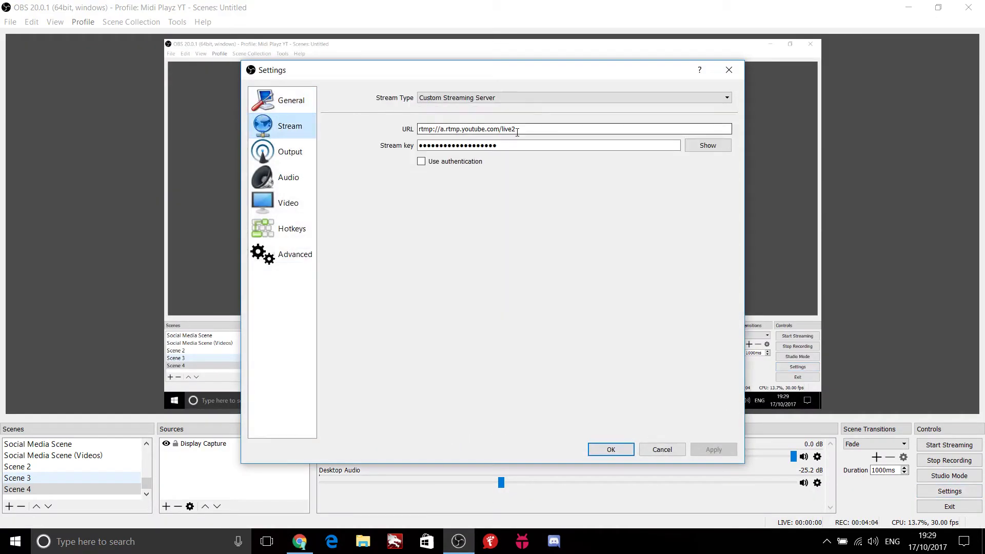
pyautogui.hotkey('ctrl', 'a')
pyautogui.press('Tab')
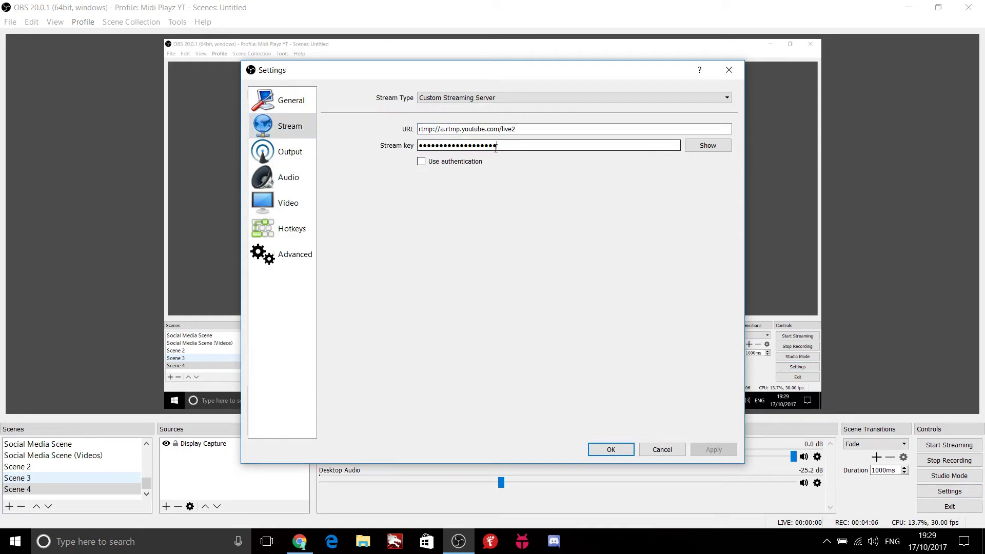
pyautogui.click(610, 449)
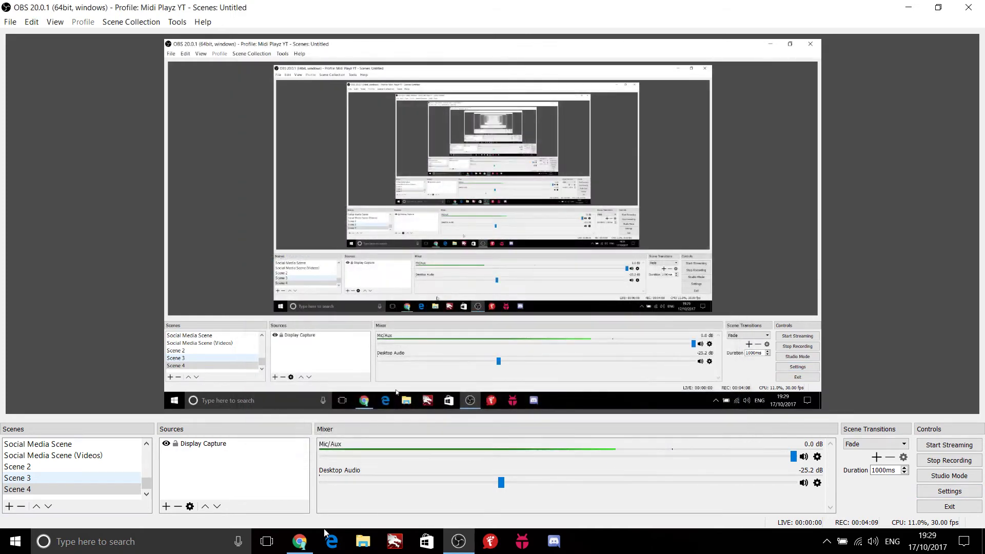
# Switch to Chrome, close the Twitch dashboard tab, and open restream.io in a new tab.
pyautogui.click(300, 541)
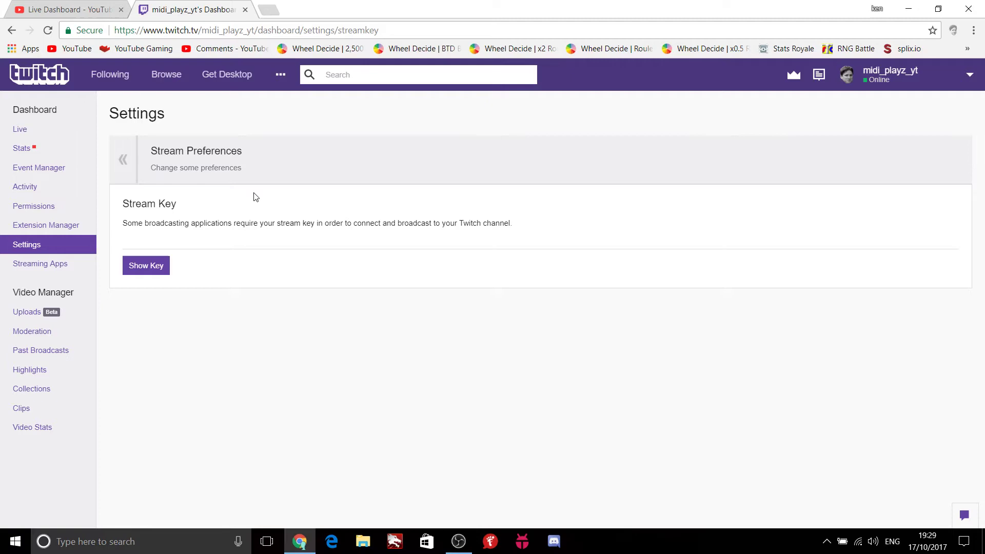
pyautogui.middleClick(181, 8)
pyautogui.hotkey('ctrl', 't')
pyautogui.write('restream.io')
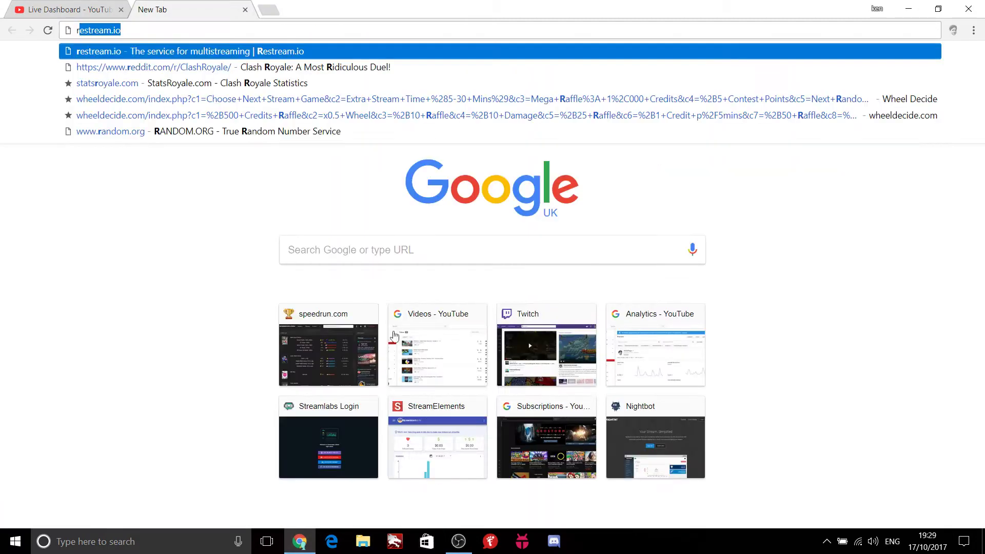
pyautogui.press('Return')
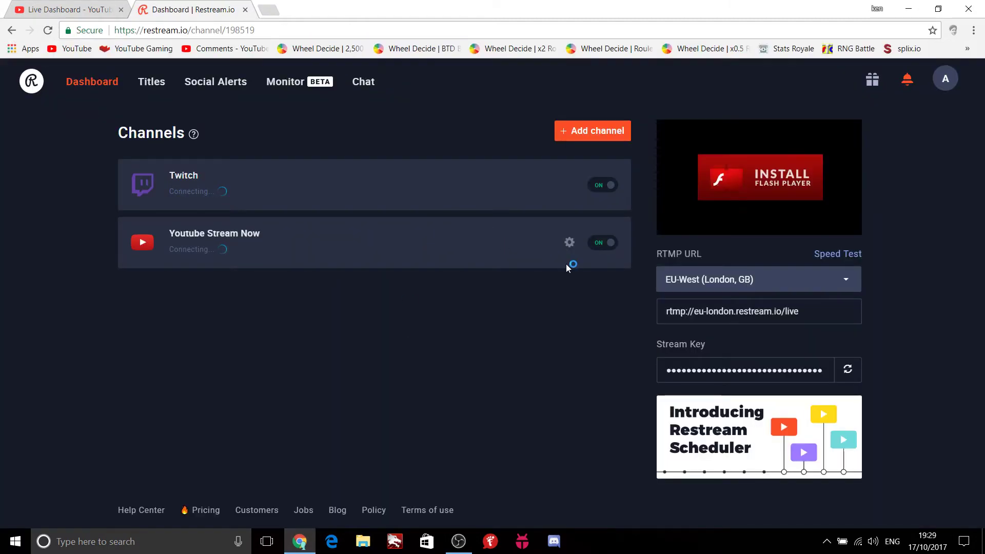
# Generate a new stream key on the Restream.io dashboard.
pyautogui.doubleClick(706, 370)
pyautogui.click(649, 372)
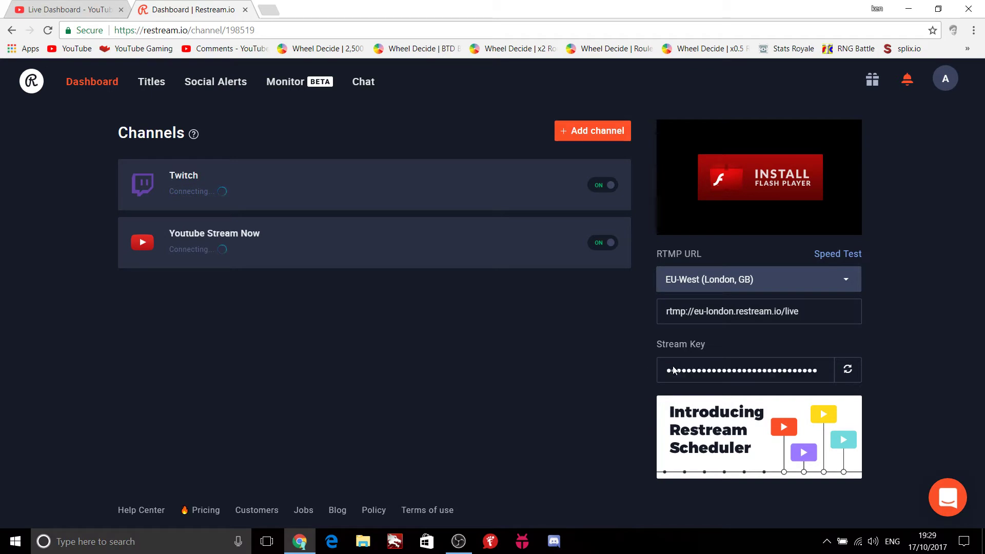
pyautogui.click(849, 377)
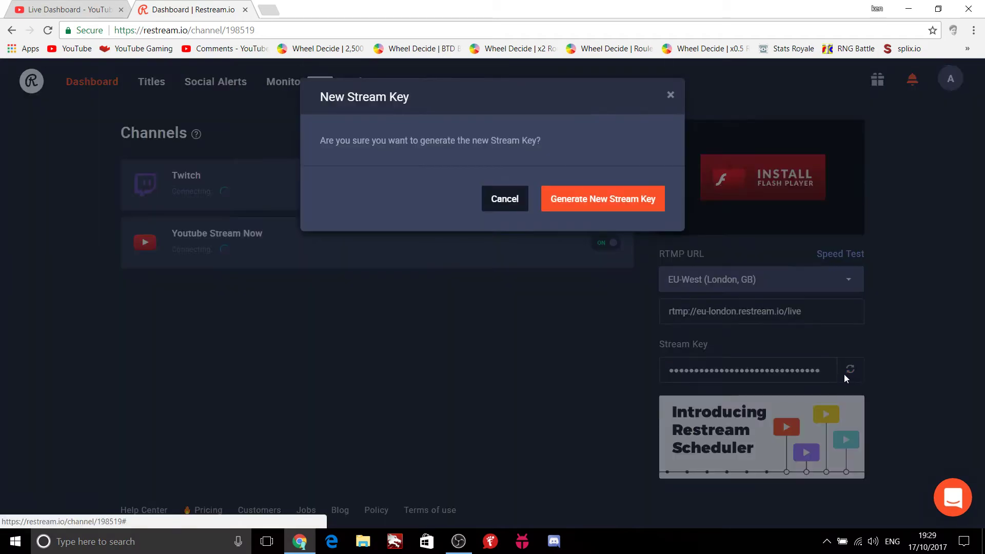
pyautogui.click(590, 205)
pyautogui.click(582, 361)
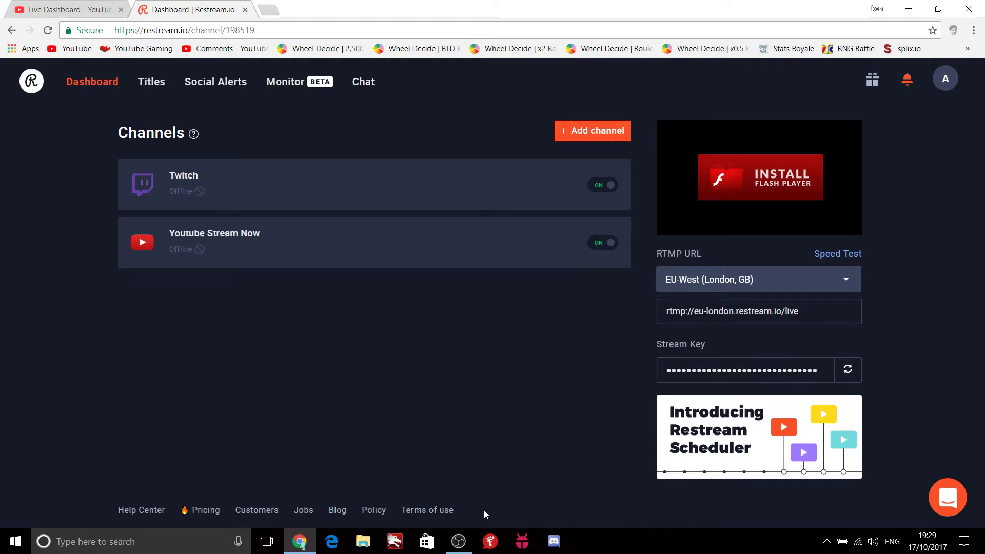
# Regenerate the Restream.io stream key once more and copy it from the dashboard.
pyautogui.click(459, 541)
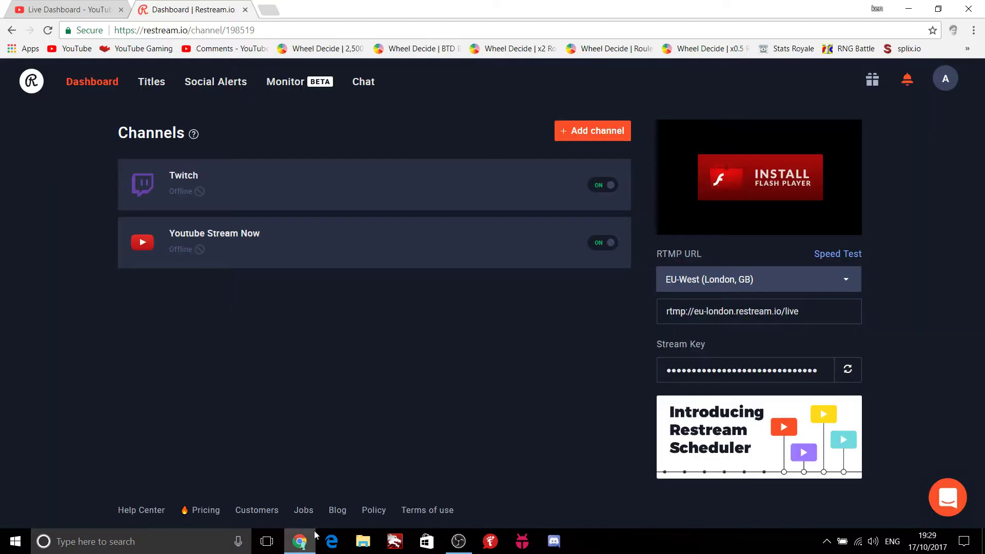
pyautogui.click(299, 541)
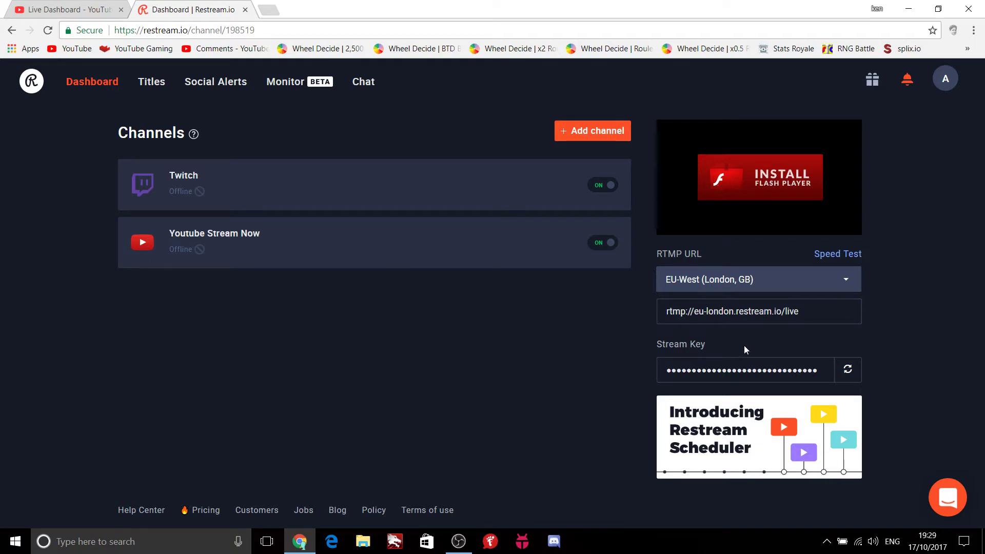
pyautogui.click(847, 370)
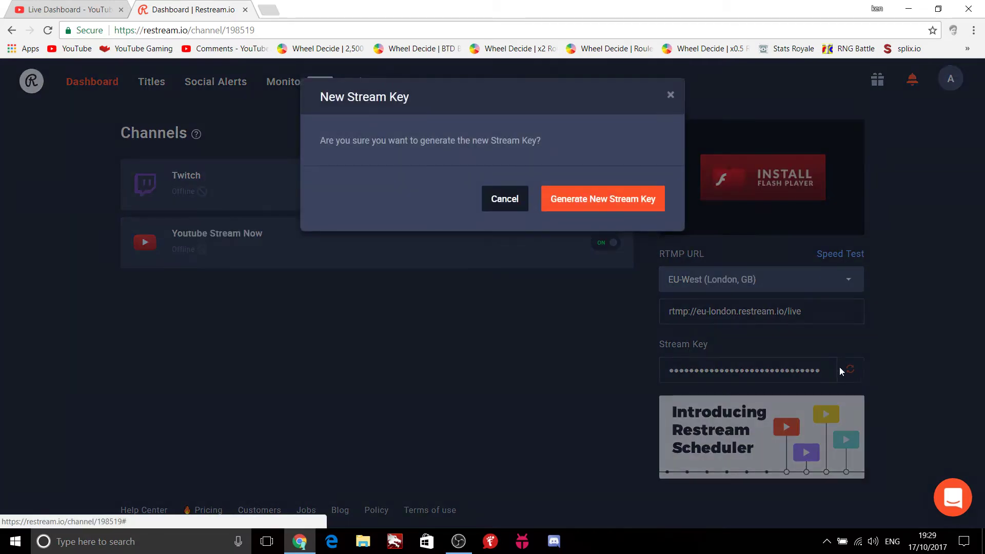
pyautogui.click(649, 210)
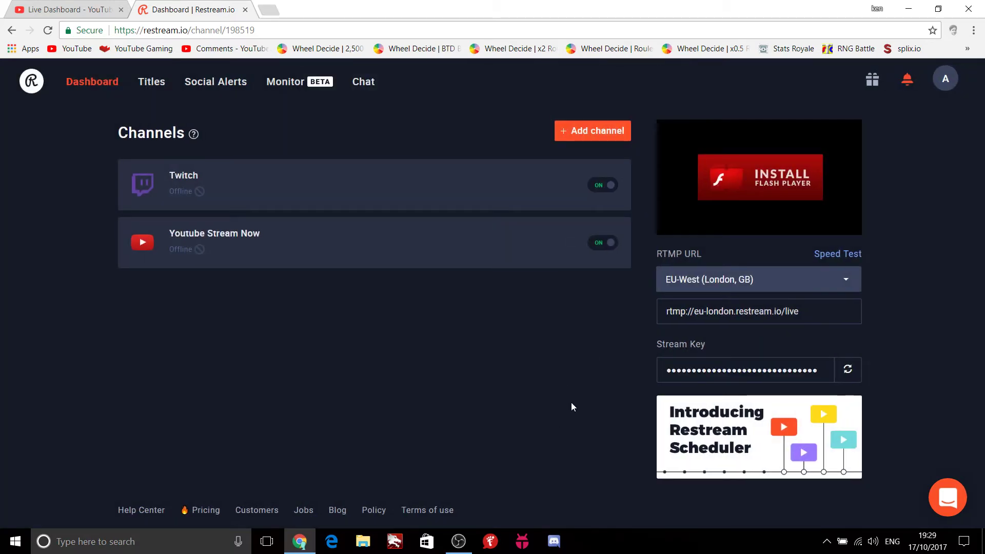
pyautogui.click(744, 370)
# Switch to OBS, open the stream settings, and replace the stream key with the copied Restream.io key.
pyautogui.click(458, 541)
pyautogui.click(971, 487)
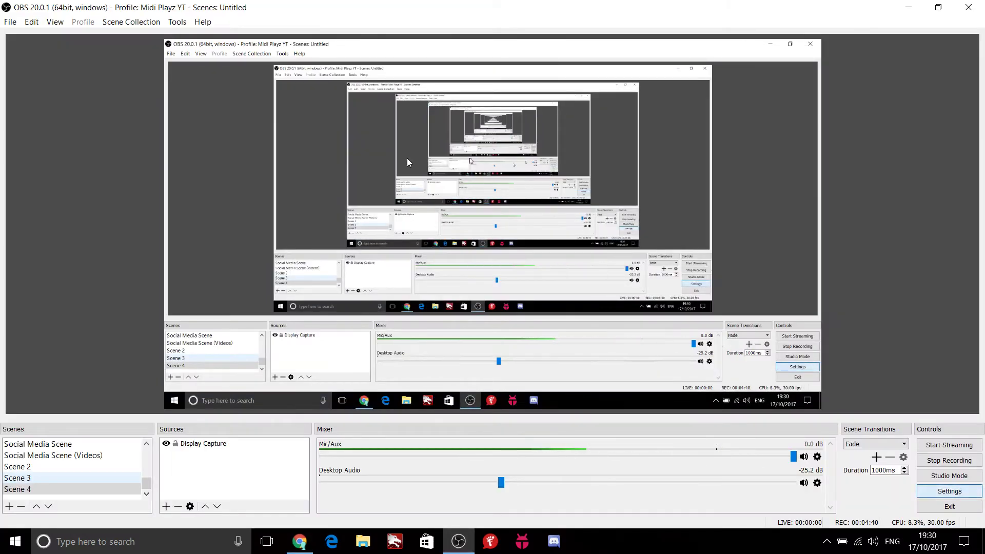
pyautogui.click(263, 129)
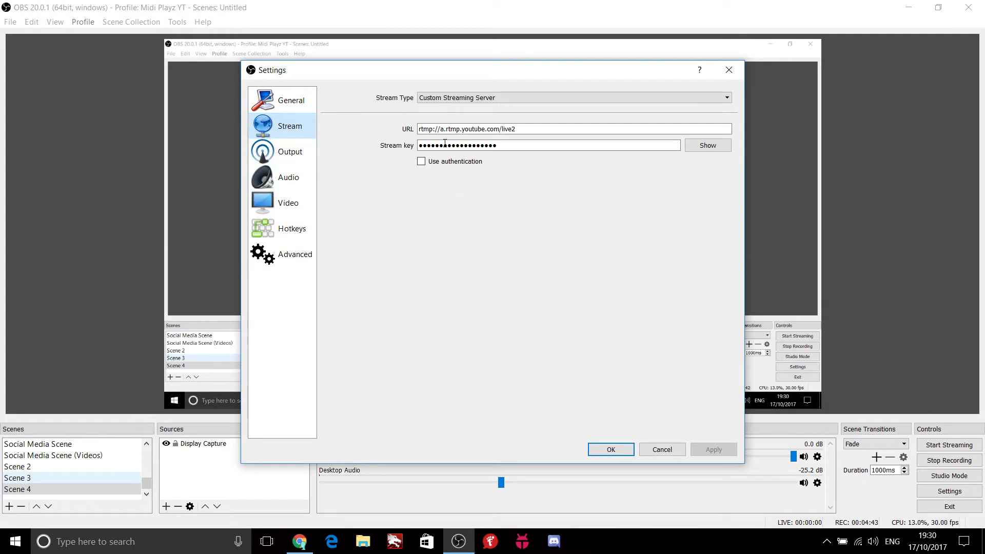
pyautogui.moveTo(524, 139); pyautogui.dragTo(433, 136)
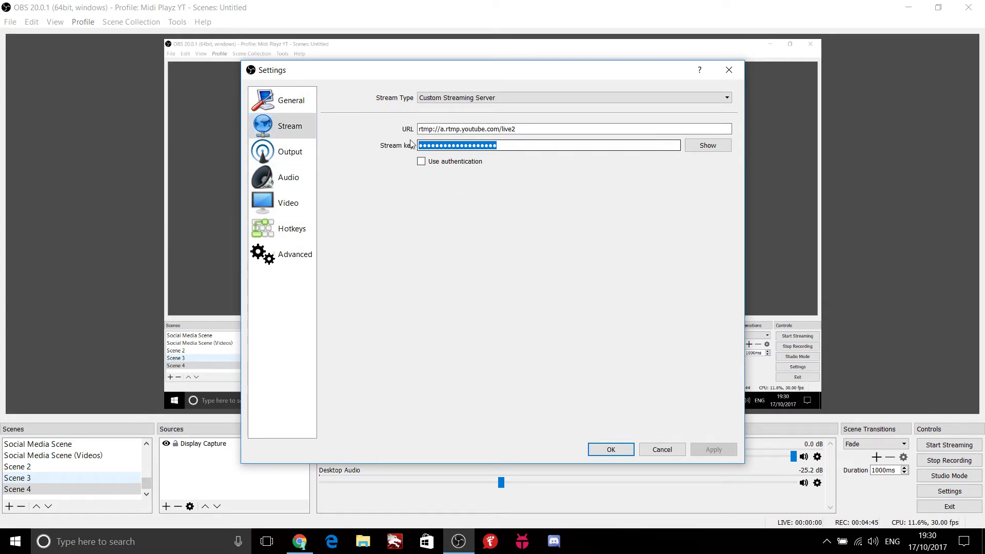
pyautogui.hotkey('ctrl', 'v')
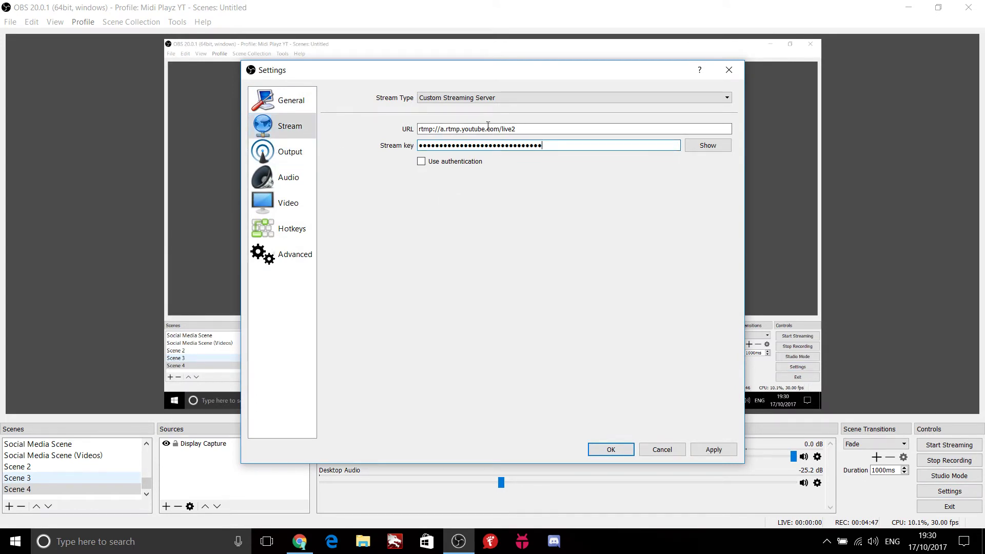
# Switch to Chrome, view Restream.io's server locations, and copy the London RTMP URL rtmp://eu-london.restream.io/live.
pyautogui.click(488, 126)
pyautogui.hotkey('ctrl', 'a')
pyautogui.click(299, 542)
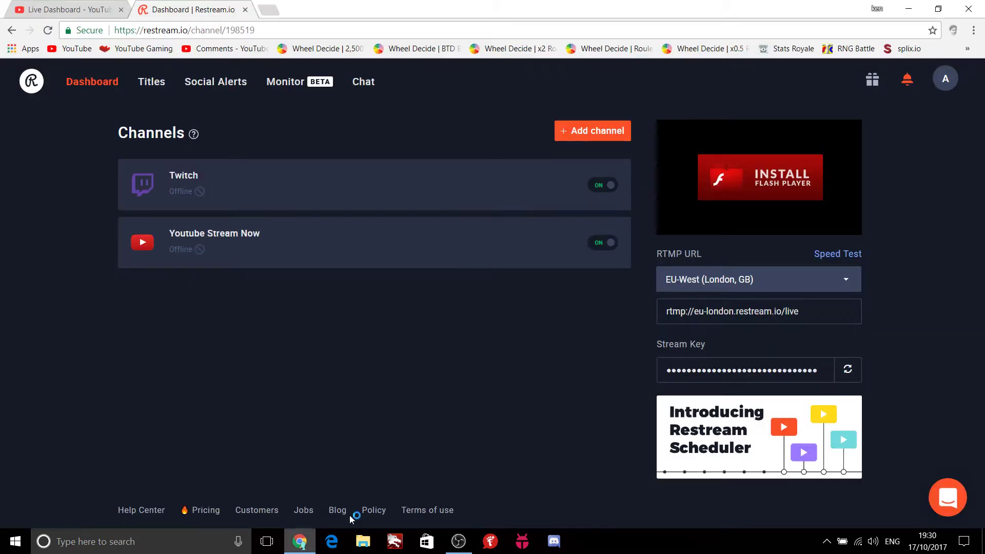
pyautogui.click(732, 311)
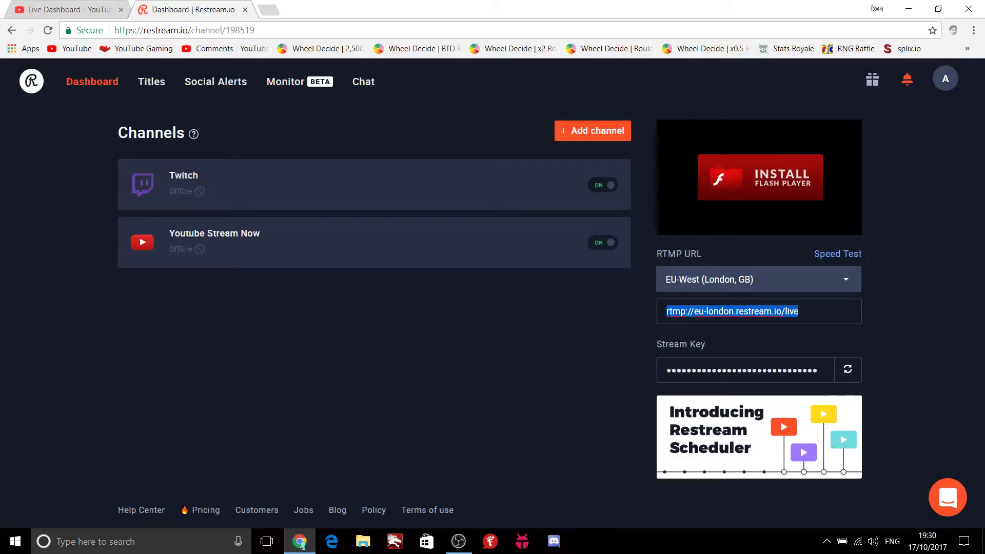
pyautogui.click(766, 278)
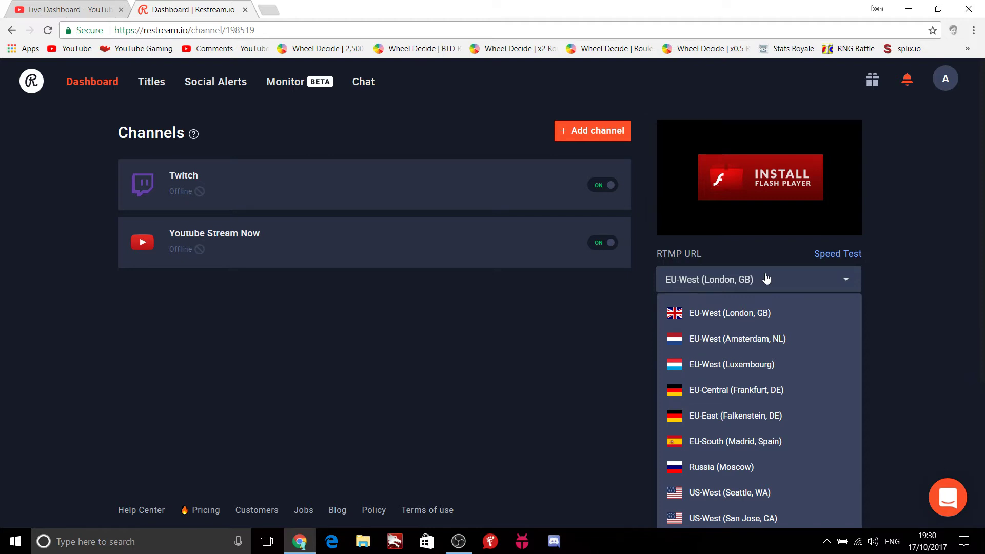
pyautogui.click(767, 279)
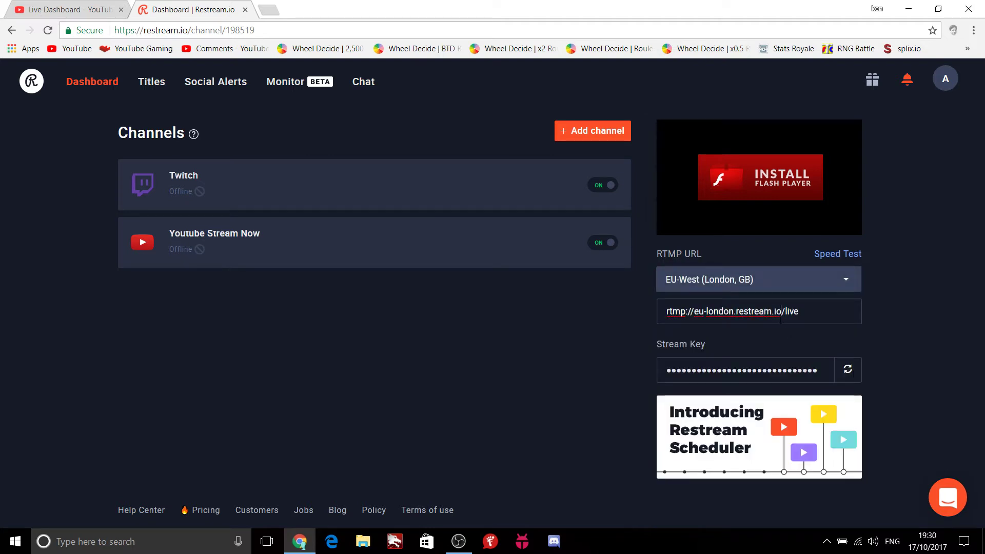
pyautogui.click(816, 312)
pyautogui.hotkey('ctrl', 'c')
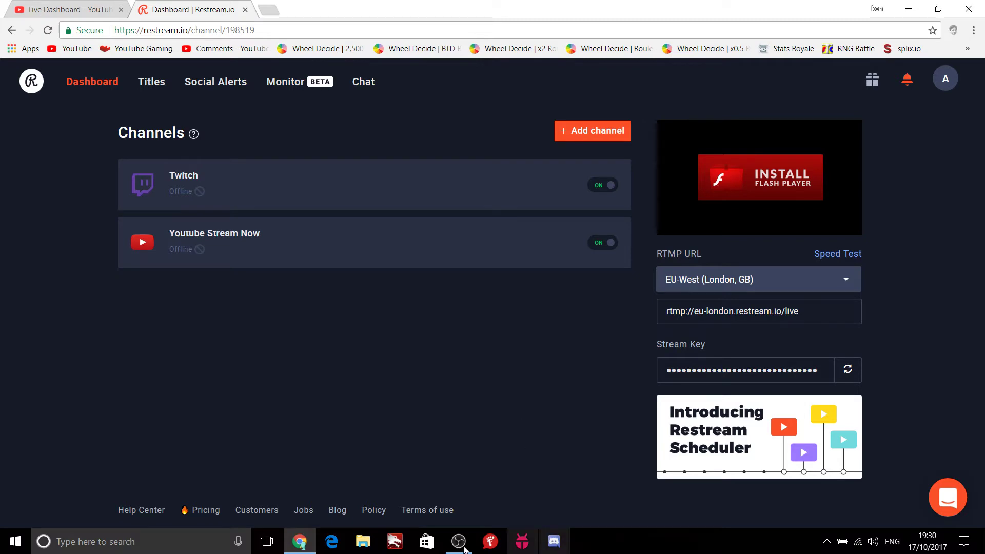
# Switch to OBS, replace the stream URL with the copied Restream.io server address, and cancel the settings.
pyautogui.click(427, 541)
pyautogui.click(459, 540)
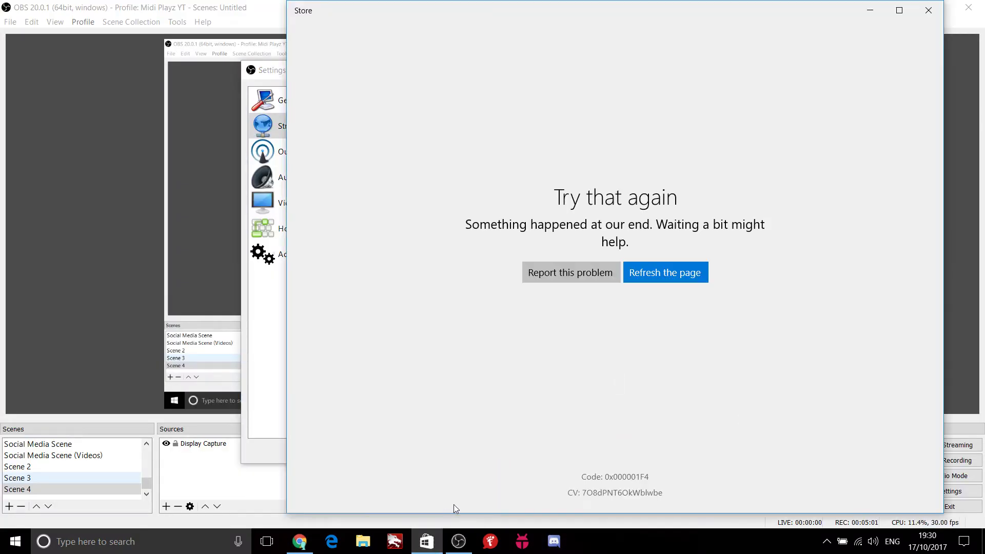
pyautogui.click(454, 515)
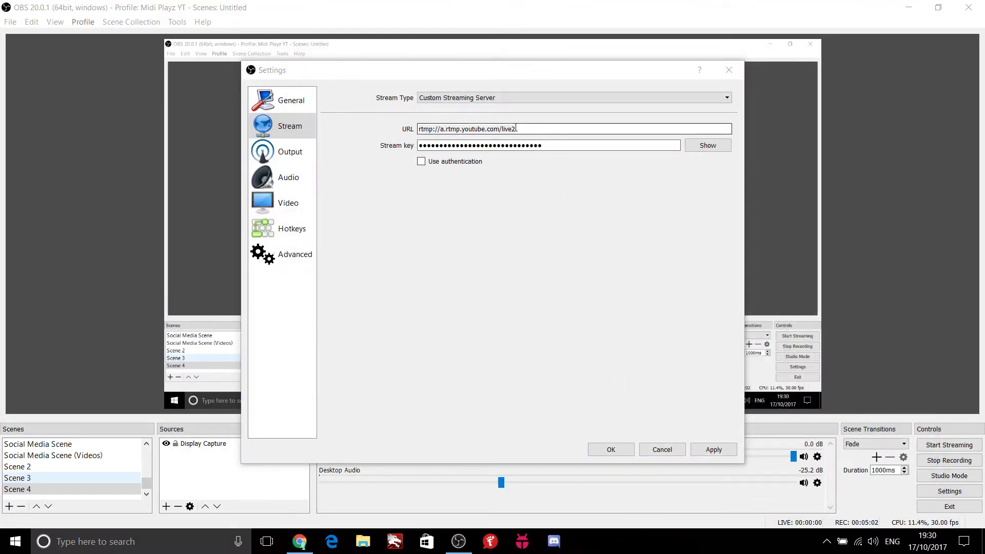
pyautogui.moveTo(515, 129); pyautogui.dragTo(427, 134)
pyautogui.press('BackSpace')
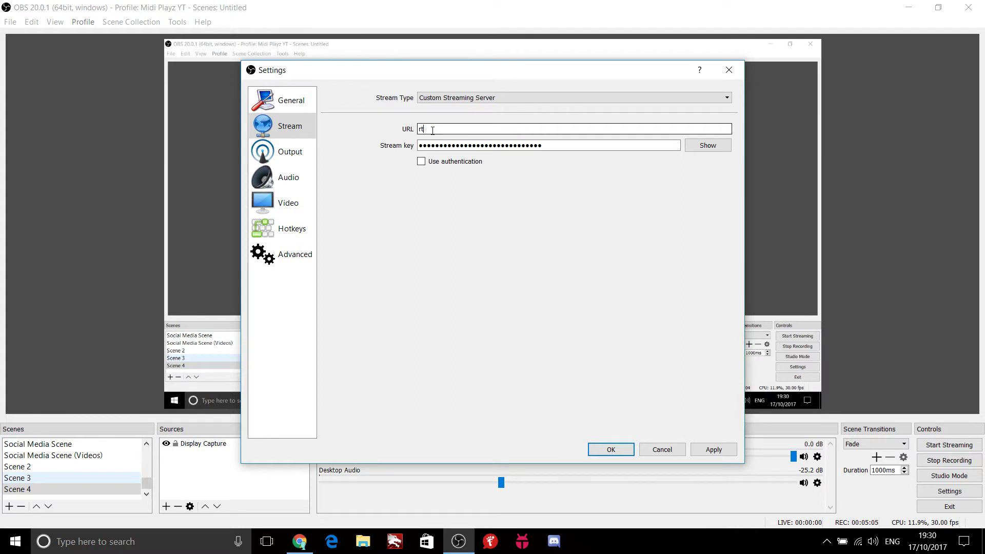
pyautogui.hotkey('ctrl', 'v')
pyautogui.click(661, 449)
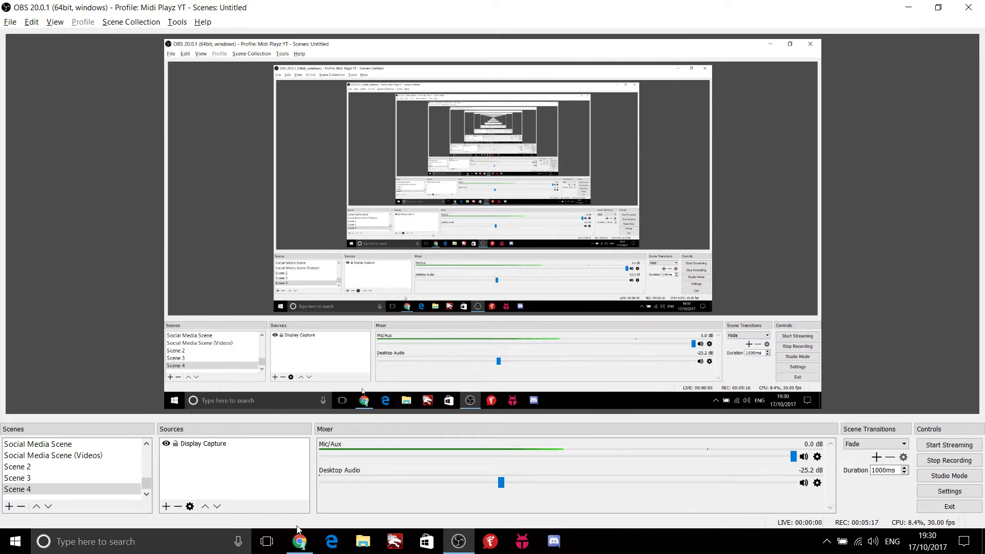
# Switch to Chrome, close the Restream.io tab, and look over the YouTube live dashboard.
pyautogui.click(299, 541)
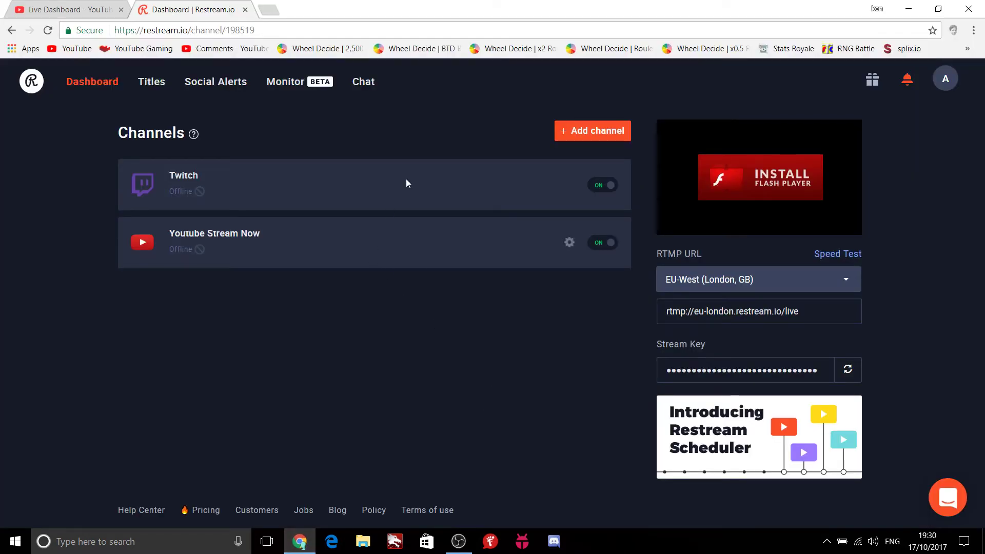
pyautogui.click(76, 11)
pyautogui.scroll(8, 154, 323)
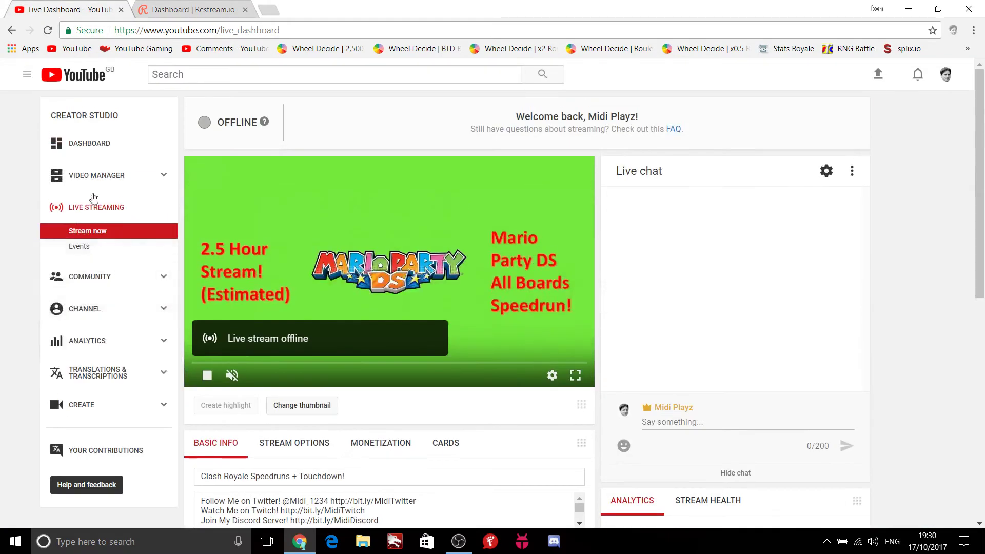
pyautogui.click(163, 13)
pyautogui.hotkey('ctrl', 'w')
pyautogui.click(460, 517)
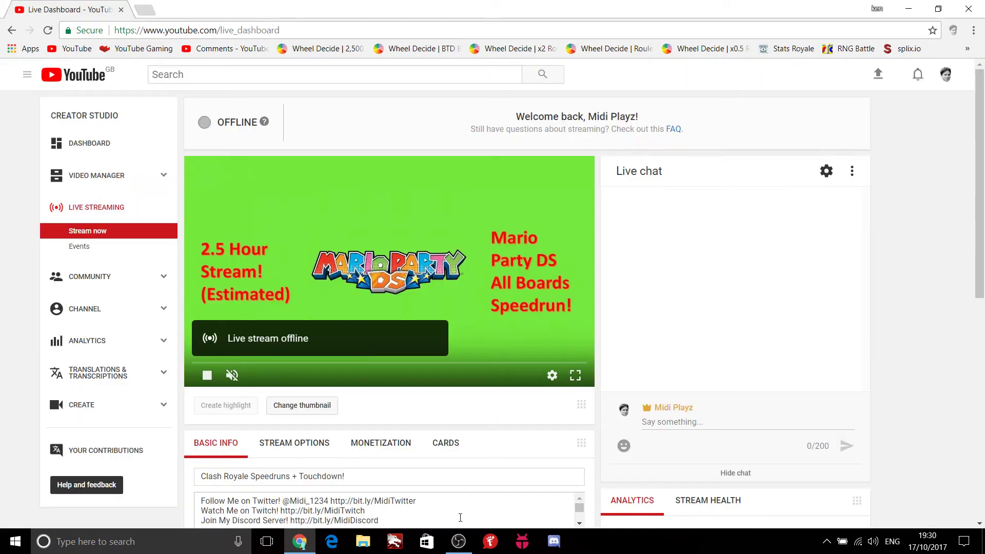
pyautogui.scroll(-4, 500, 462)
pyautogui.scroll(4, 500, 450)
# Switch to OBS, review the recording options in the output settings, and close the settings without changes.
pyautogui.click(459, 541)
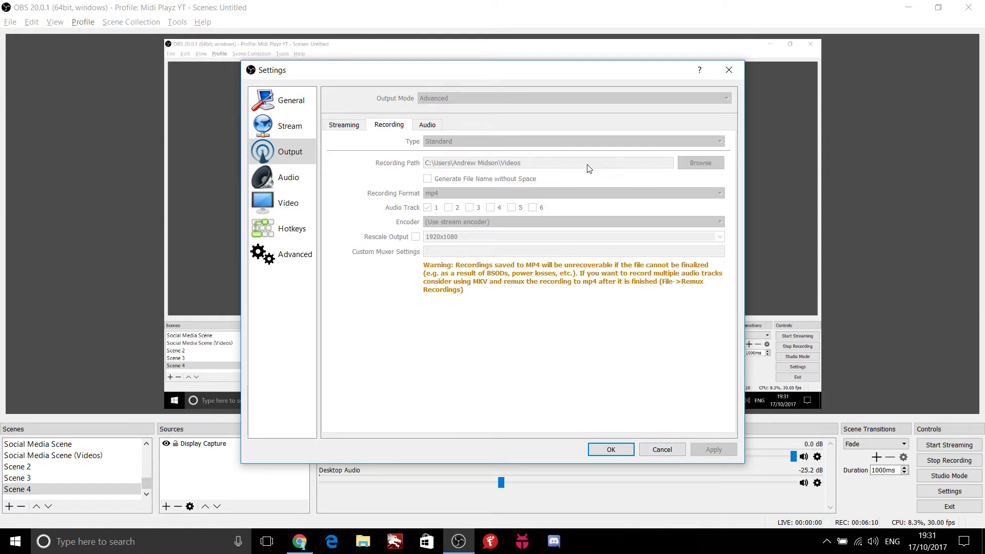
pyautogui.click(661, 449)
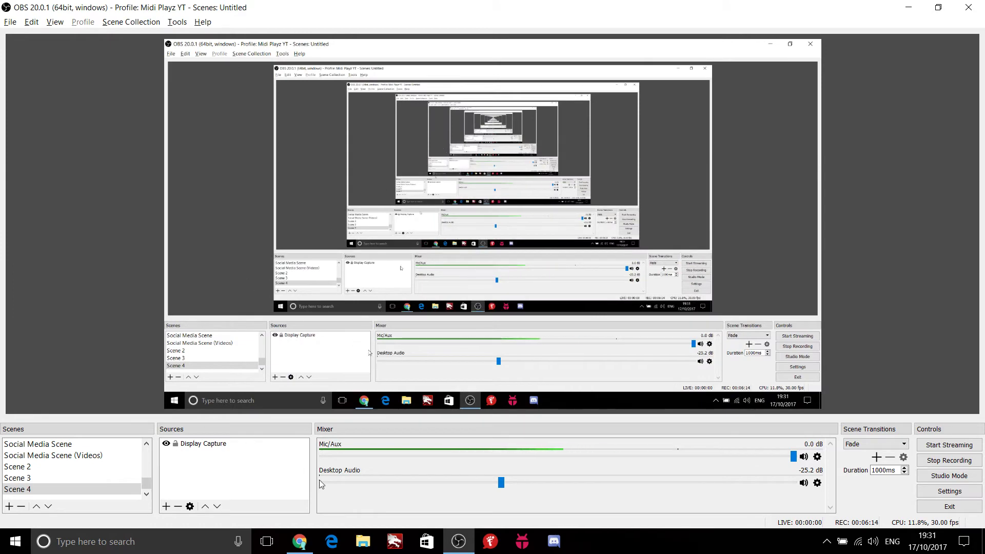
# Switch to Chrome, open obsproject.com in a new tab, and examine the OBS Studio download options by operating system.
pyautogui.click(300, 541)
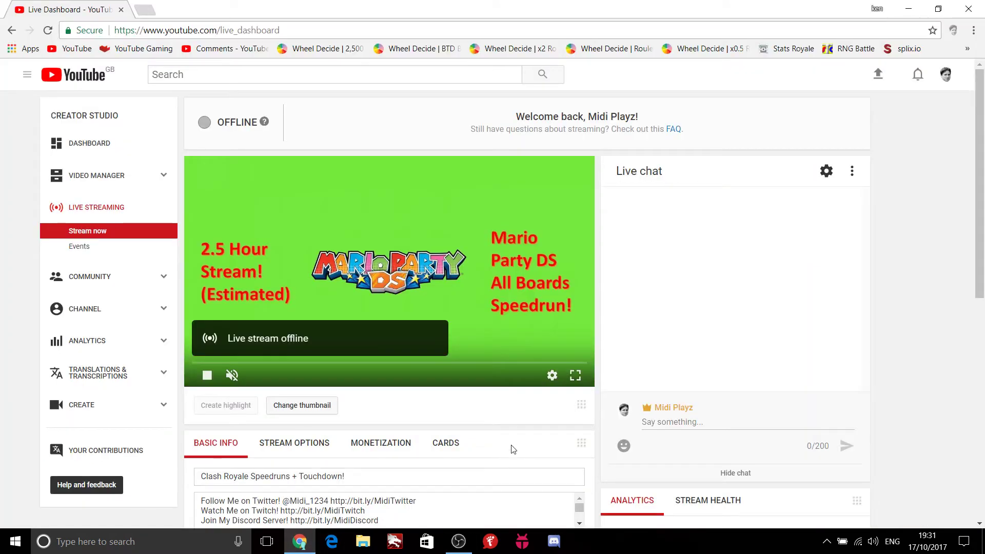
pyautogui.hotkey('ctrl', 't')
pyautogui.write('o')
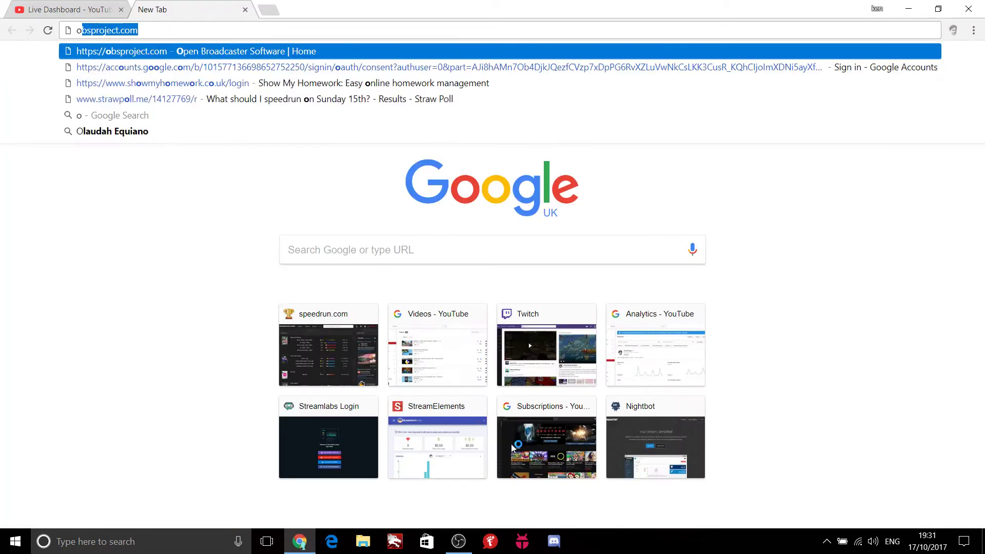
pyautogui.press('Return')
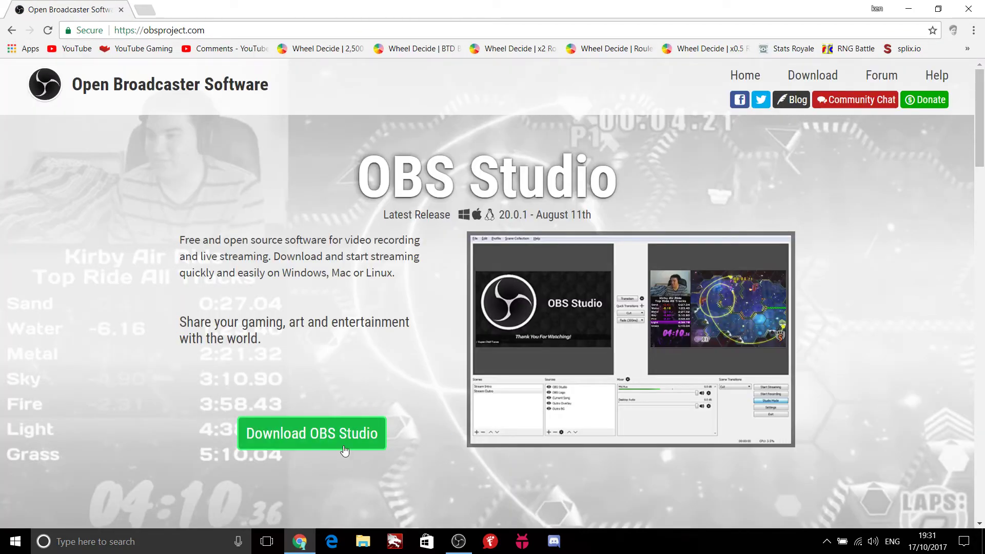
pyautogui.click(333, 435)
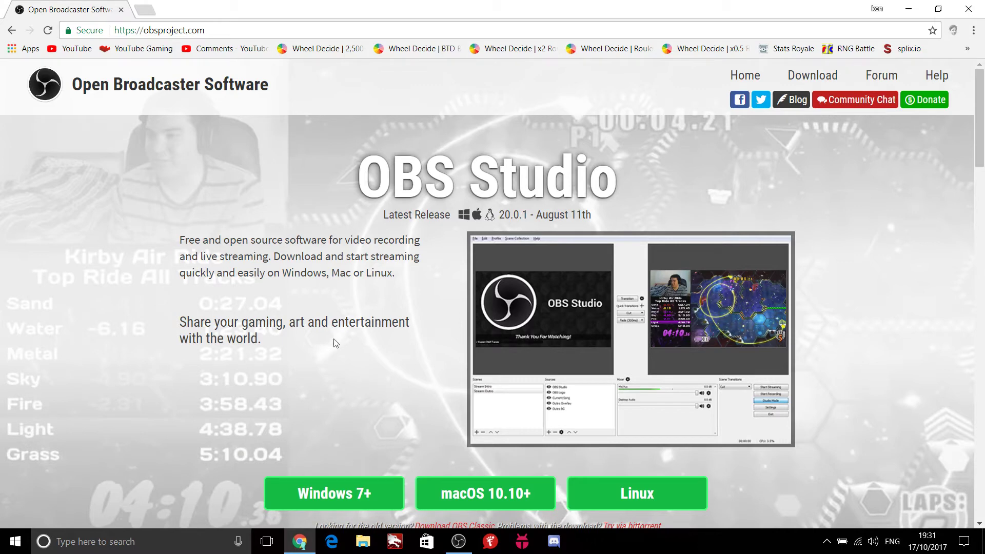
pyautogui.scroll(-5, 192, 290)
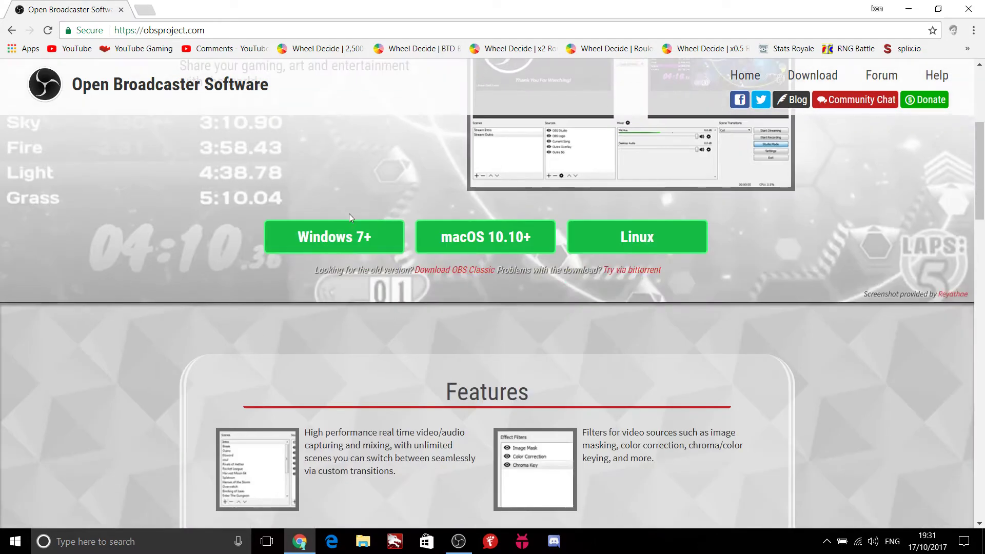
pyautogui.scroll(5, 330, 242)
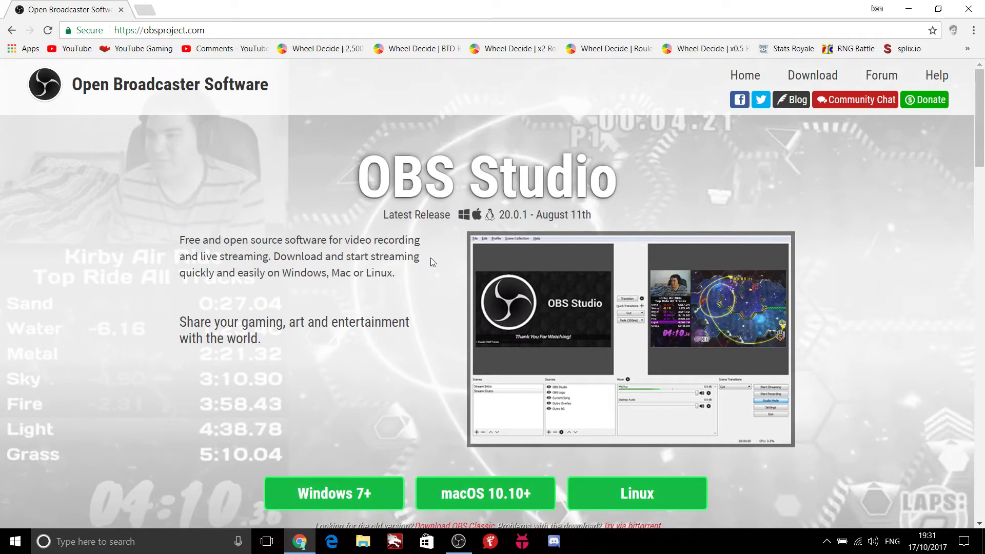
# Open a blank tab, close the obsproject.com tab, and switch to OBS.
pyautogui.click(142, 10)
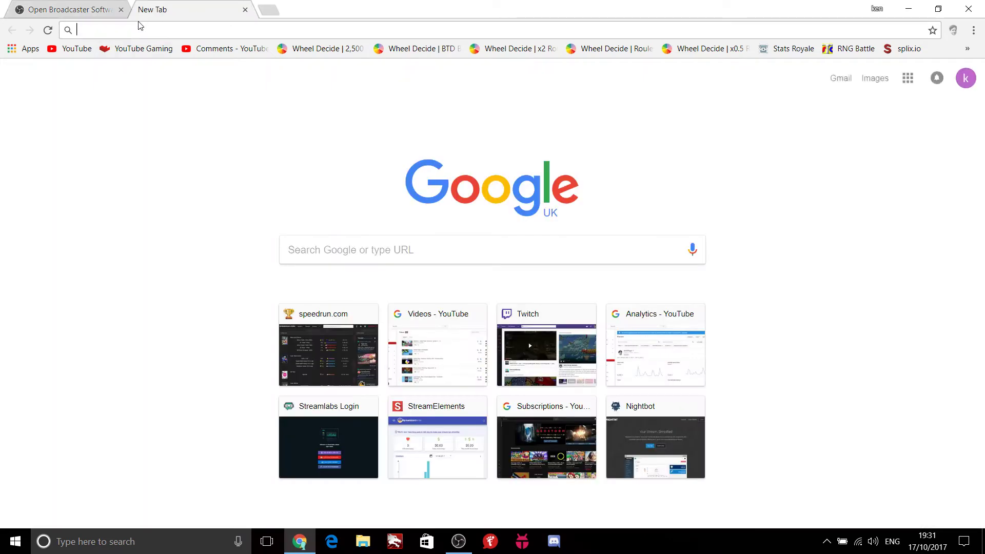
pyautogui.click(120, 9)
pyautogui.click(459, 541)
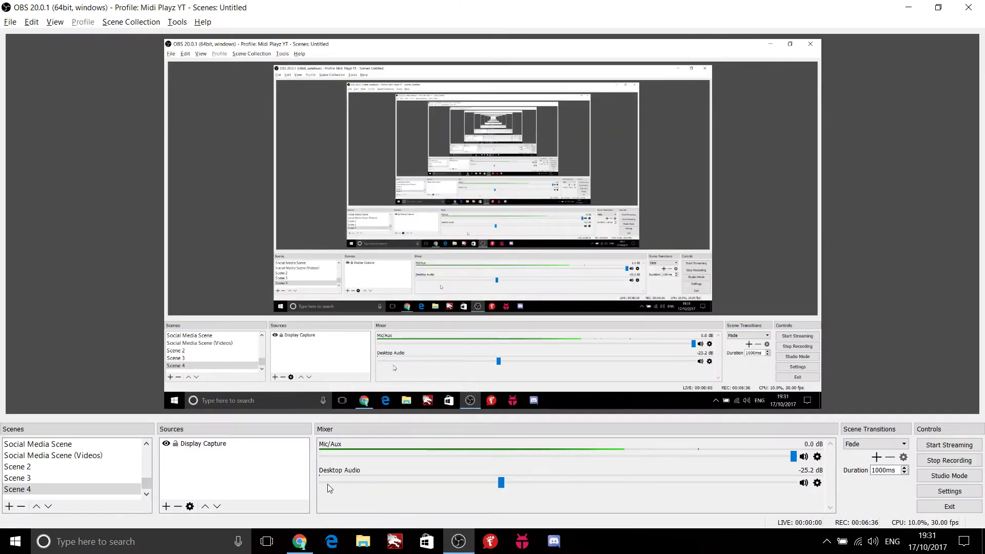
# Add a new BrowserSource with its default name to Scene 4.
pyautogui.rightClick(238, 456)
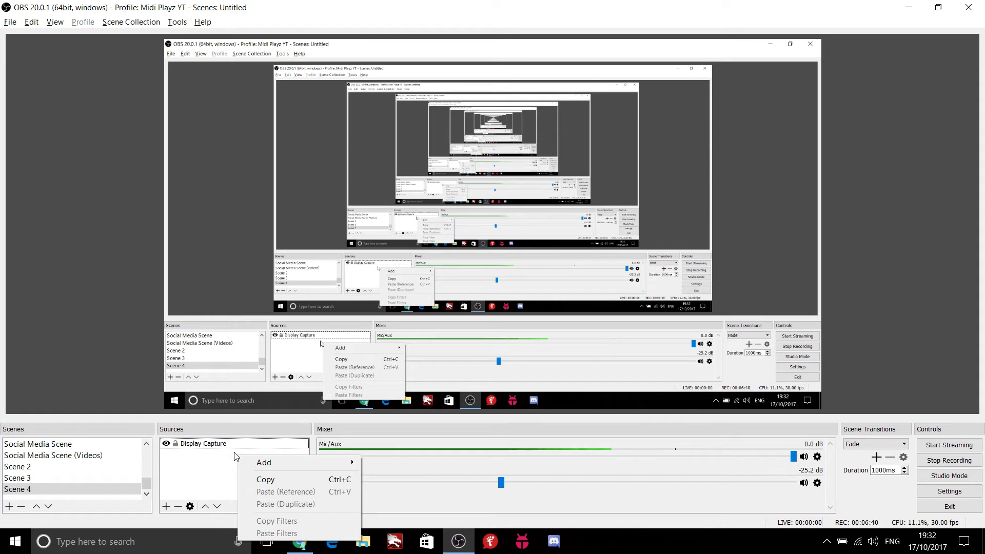
pyautogui.click(138, 494)
pyautogui.rightClick(188, 474)
pyautogui.moveTo(221, 394)
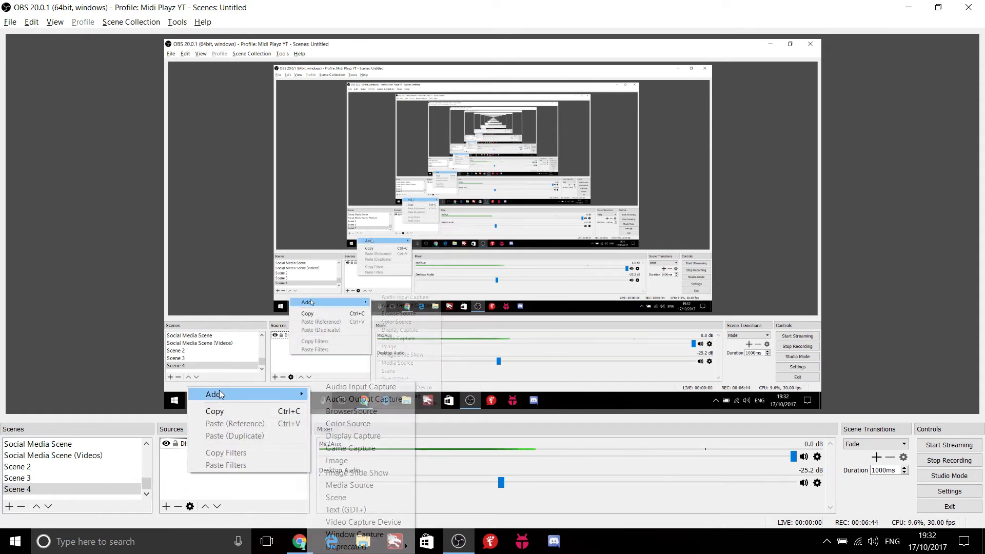
pyautogui.click(352, 412)
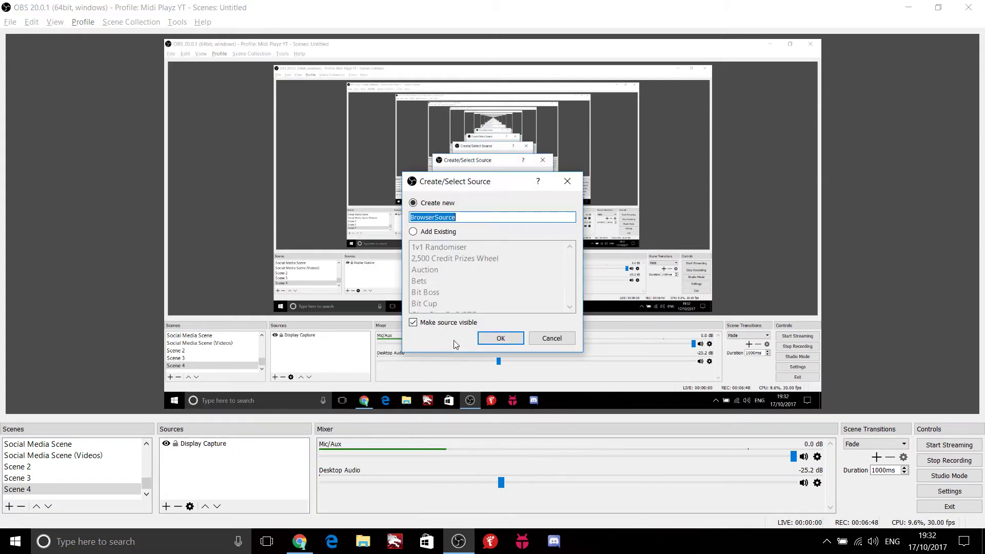
pyautogui.click(500, 338)
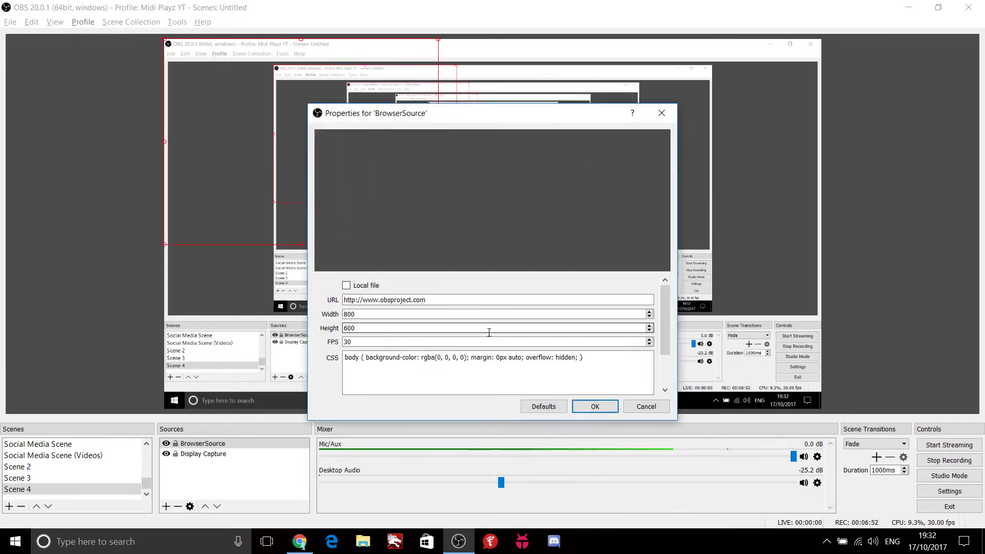
# Replace the browser source's URL with the copied address rtmp://eu-london.restream.io/live and accept the properties.
pyautogui.tripleClick(383, 300)
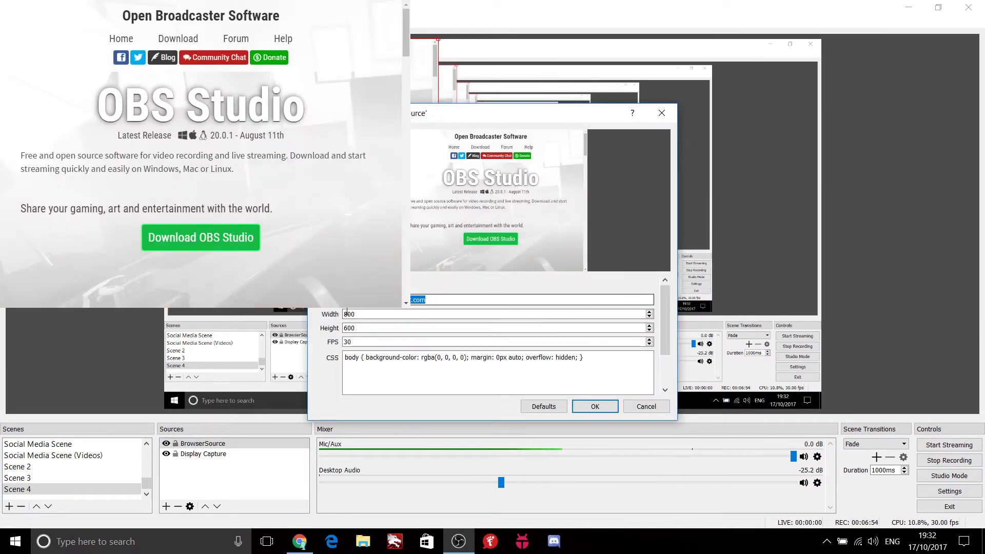
pyautogui.click(444, 300)
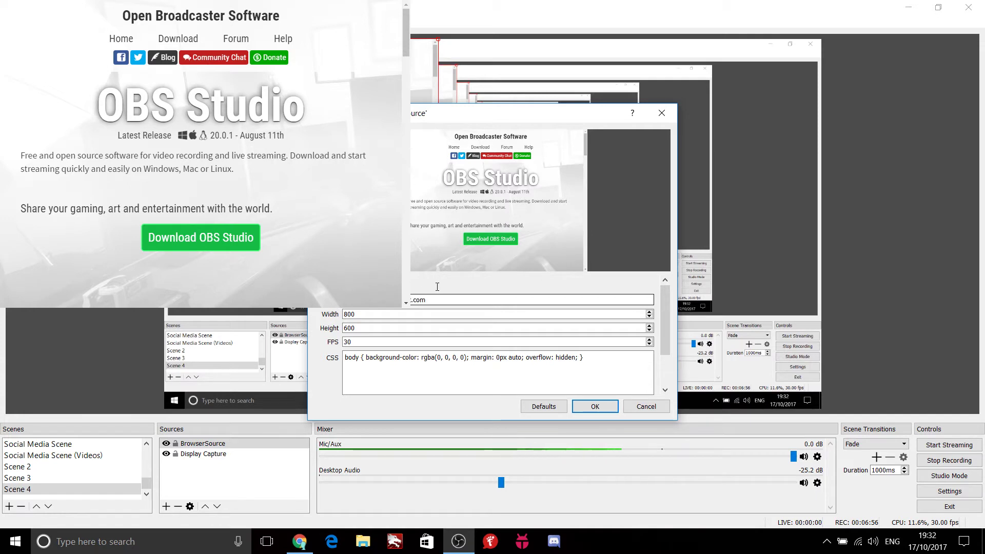
pyautogui.hotkey('ctrl', 'a')
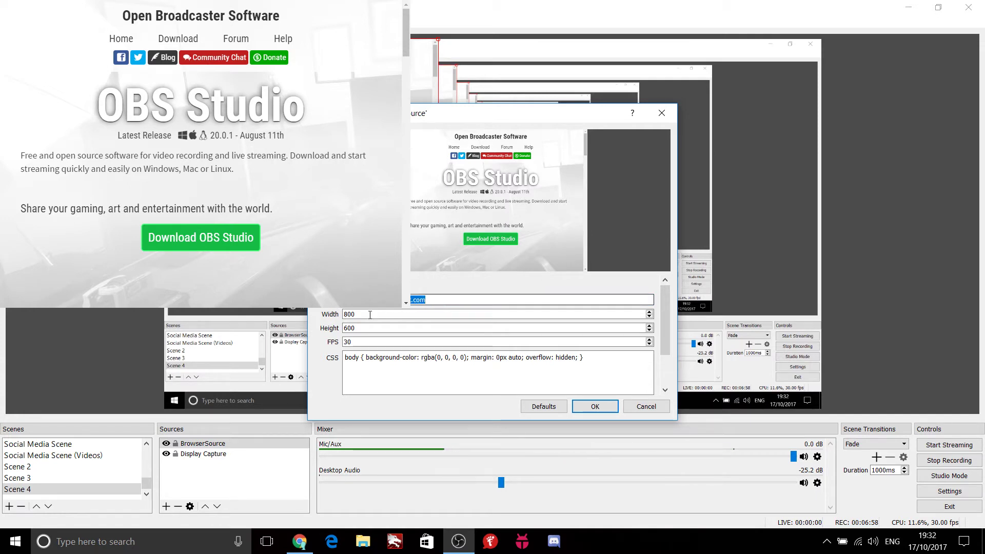
pyautogui.hotkey('ctrl', 'v')
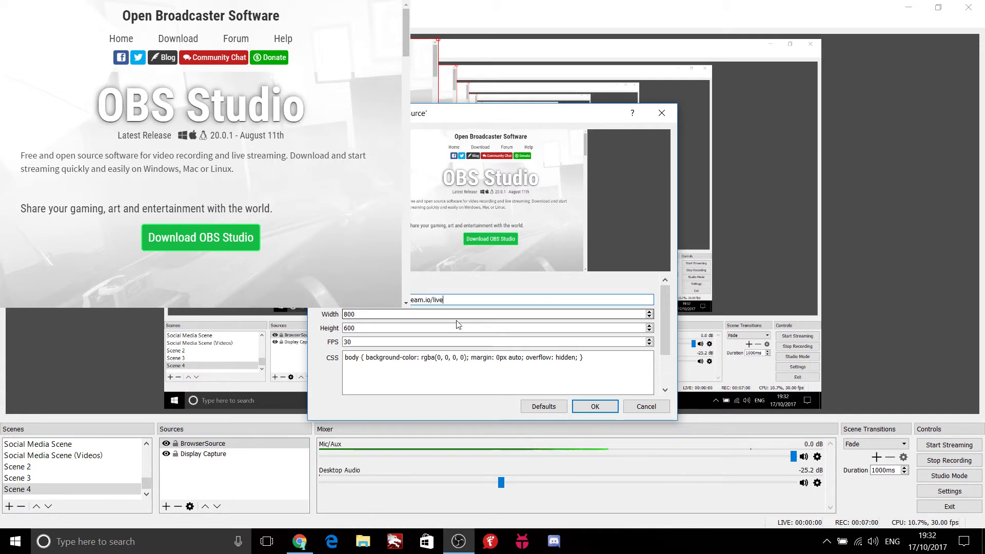
pyautogui.click(595, 406)
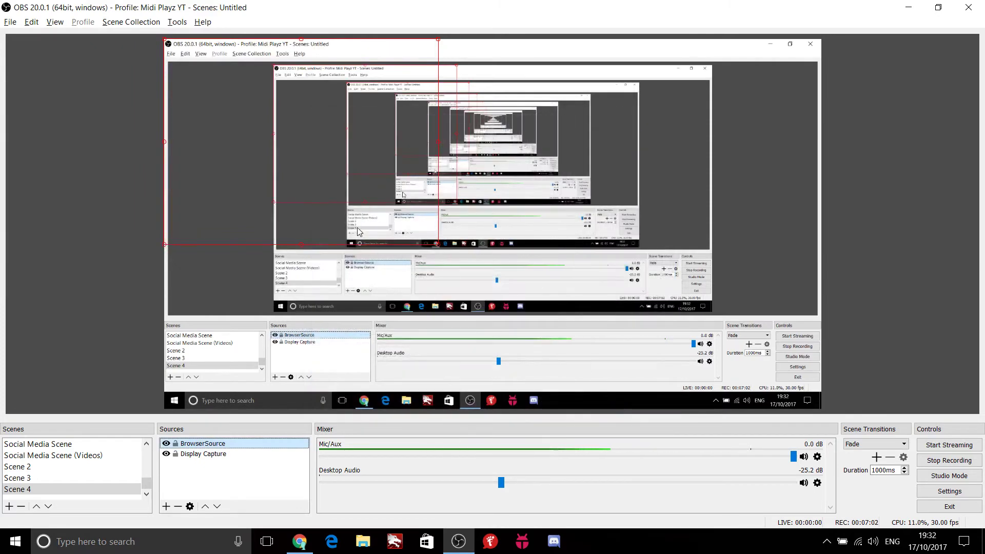
# Reopen the browser source's properties and select its entire URL.
pyautogui.rightClick(357, 175)
pyautogui.click(395, 519)
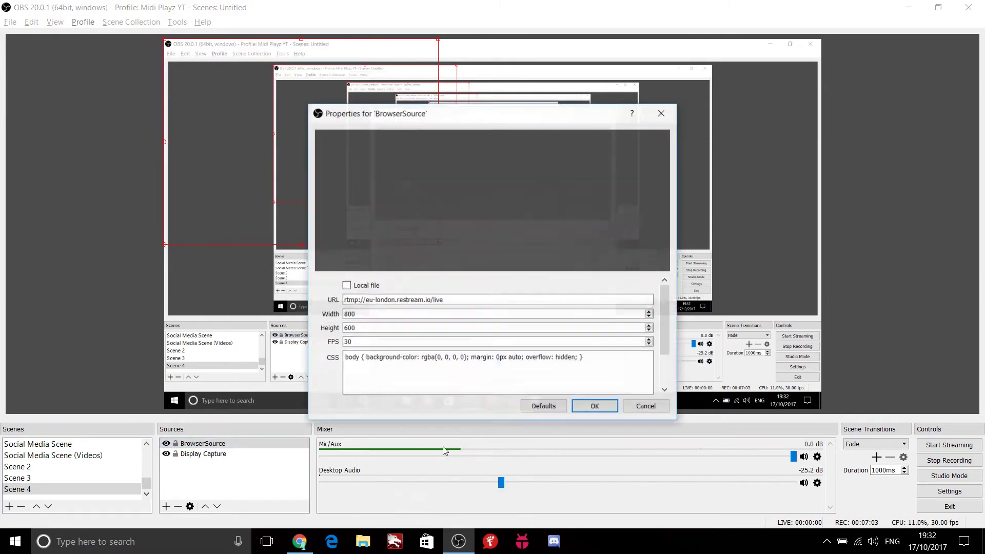
pyautogui.moveTo(444, 300); pyautogui.dragTo(343, 300)
pyautogui.click(460, 299)
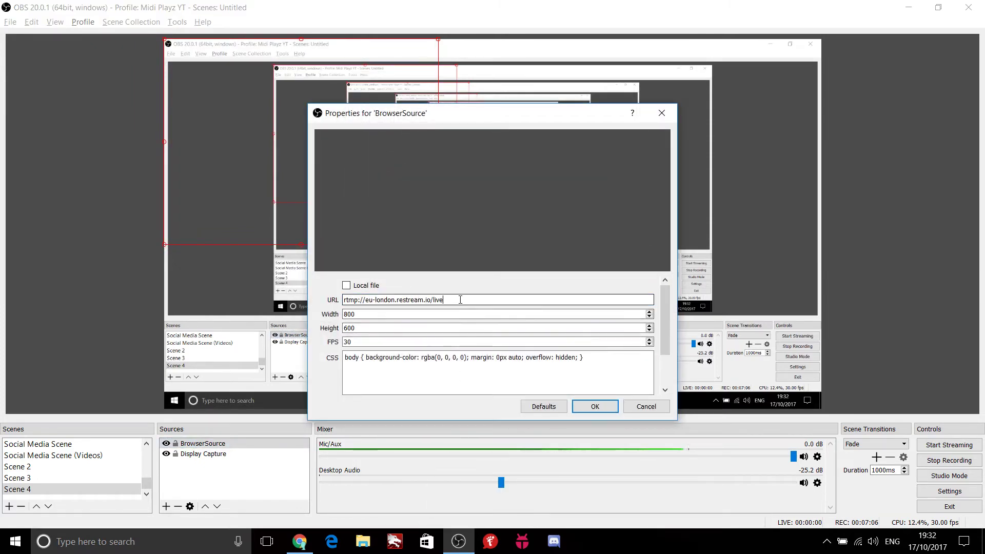
pyautogui.moveTo(460, 300); pyautogui.dragTo(343, 301)
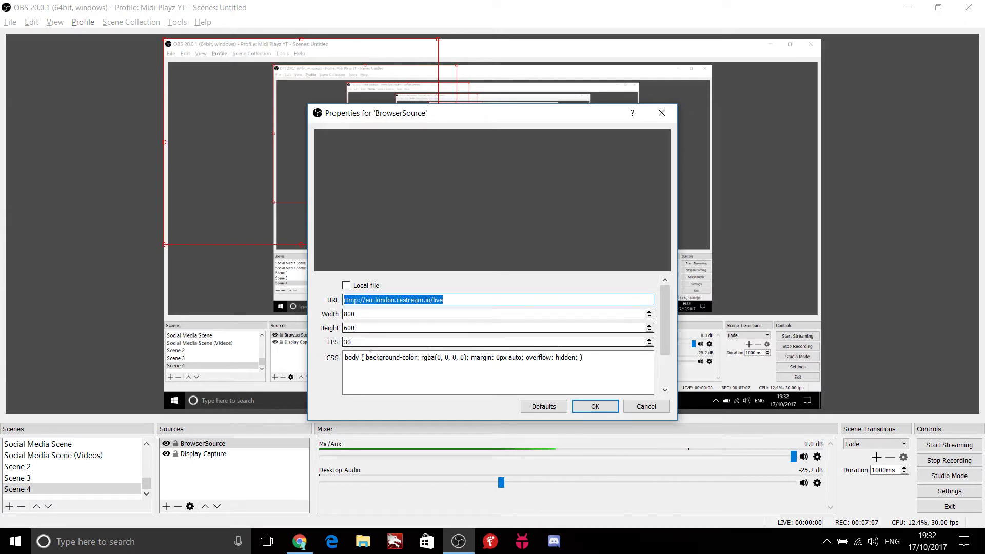
# Switch to Chrome, open the suggested livecounts.net channel page, and copy its address.
pyautogui.click(301, 542)
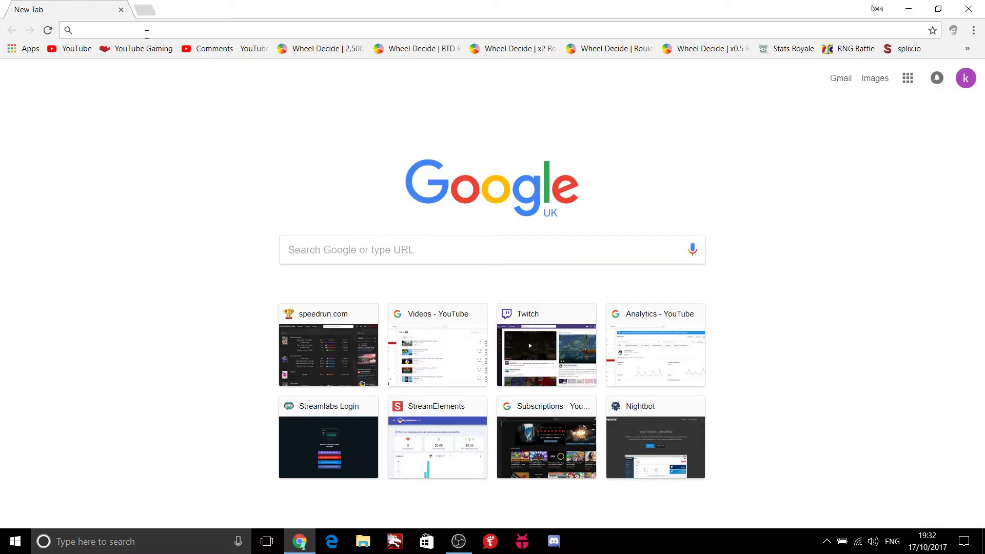
pyautogui.write('l')
pyautogui.click(160, 69)
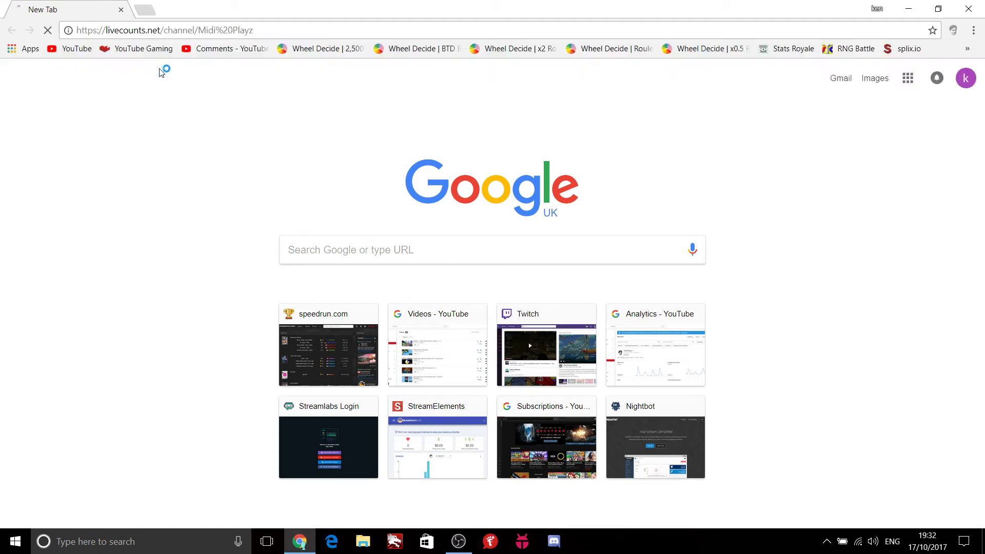
pyautogui.click(149, 31)
pyautogui.hotkey('ctrl', 'c')
# Switch to OBS, replace the browser source's URL with the copied livecounts.net channel address, and accept the properties.
pyautogui.hotkey('alt', 'Tab')
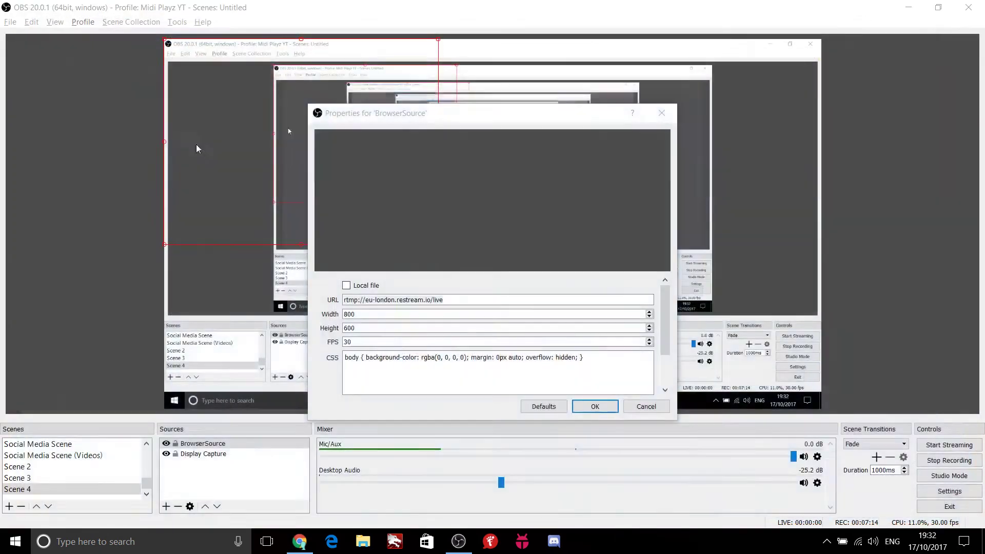
pyautogui.hotkey('ctrl', 'a')
pyautogui.hotkey('ctrl', 'v')
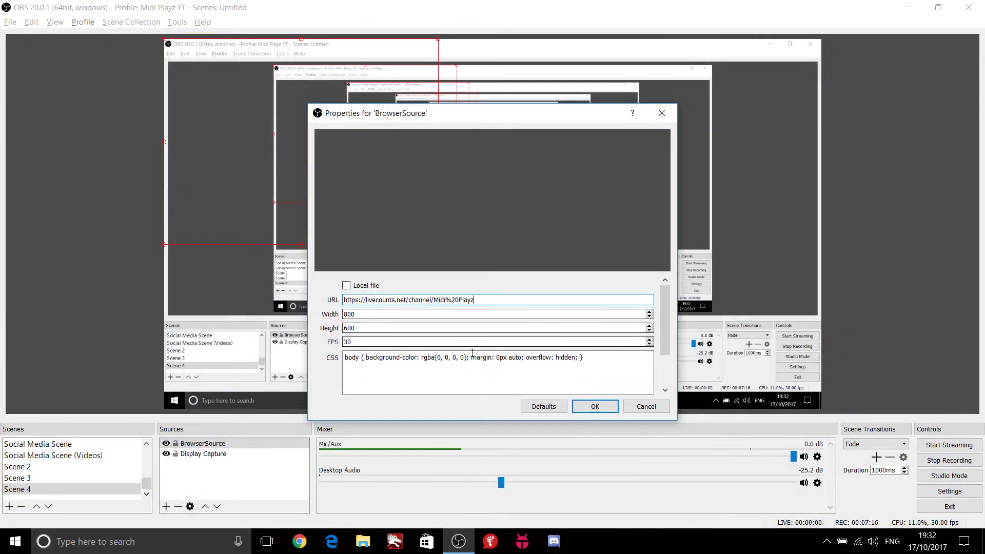
pyautogui.press('Return')
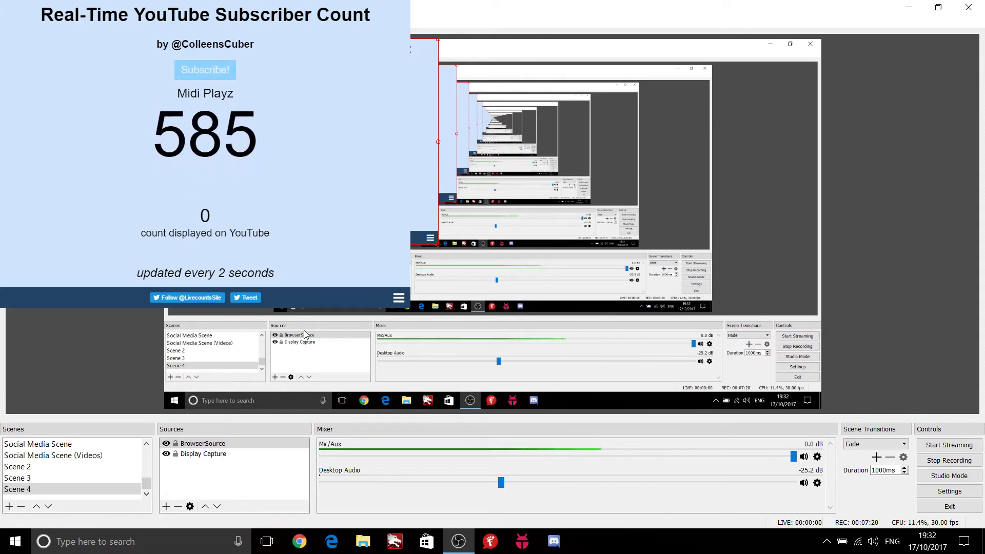
# Move the subscriber count source slightly inward from the upper-left corner of the canvas.
pyautogui.moveTo(303, 154)
pyautogui.mouseDown()
pyautogui.moveTo(662, 275)
pyautogui.moveTo(685, 318)
pyautogui.moveTo(698, 277)
pyautogui.moveTo(603, 276)
pyautogui.moveTo(304, 151)
pyautogui.moveTo(304, 141)
pyautogui.mouseUp()
pyautogui.click(882, 324)
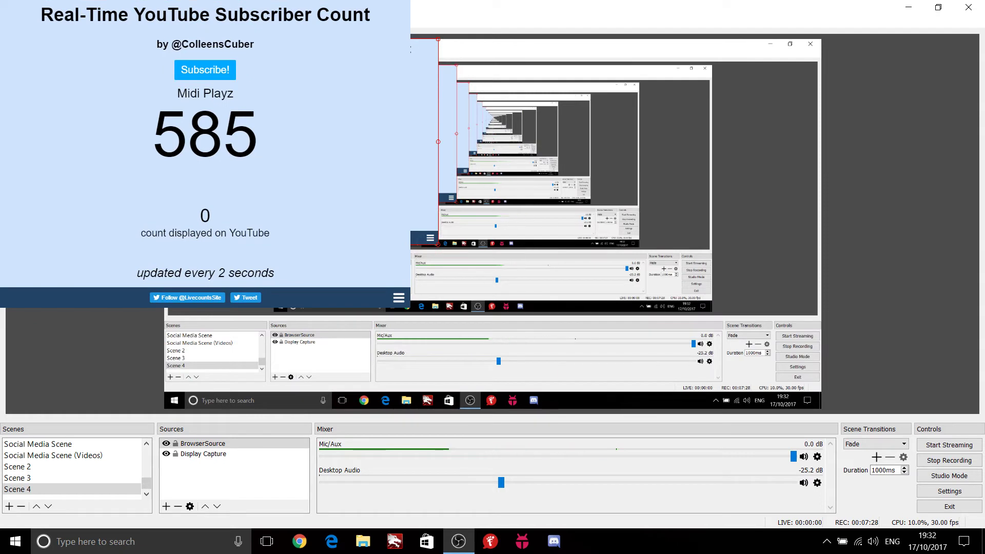
pyautogui.click(882, 205)
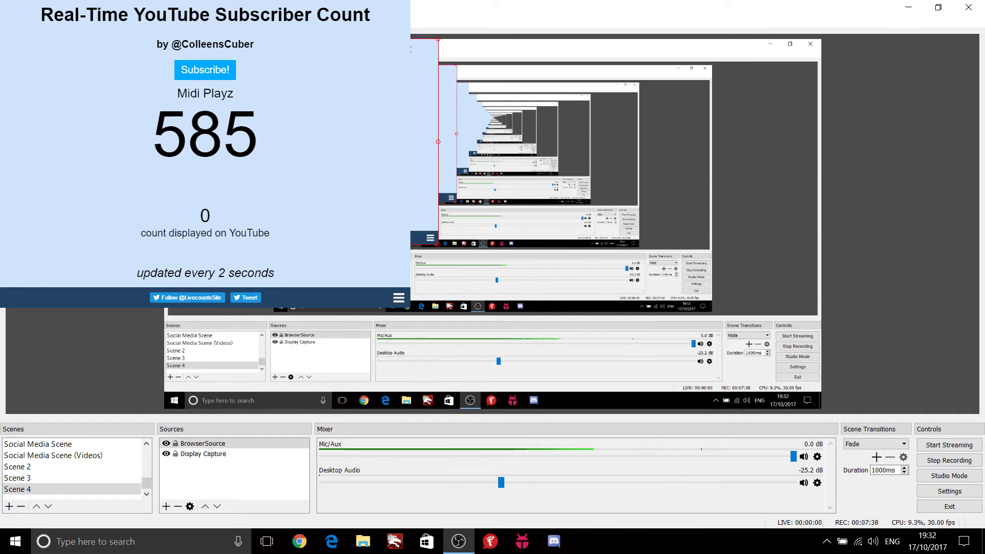
pyautogui.moveTo(301, 142); pyautogui.dragTo(255, 131)
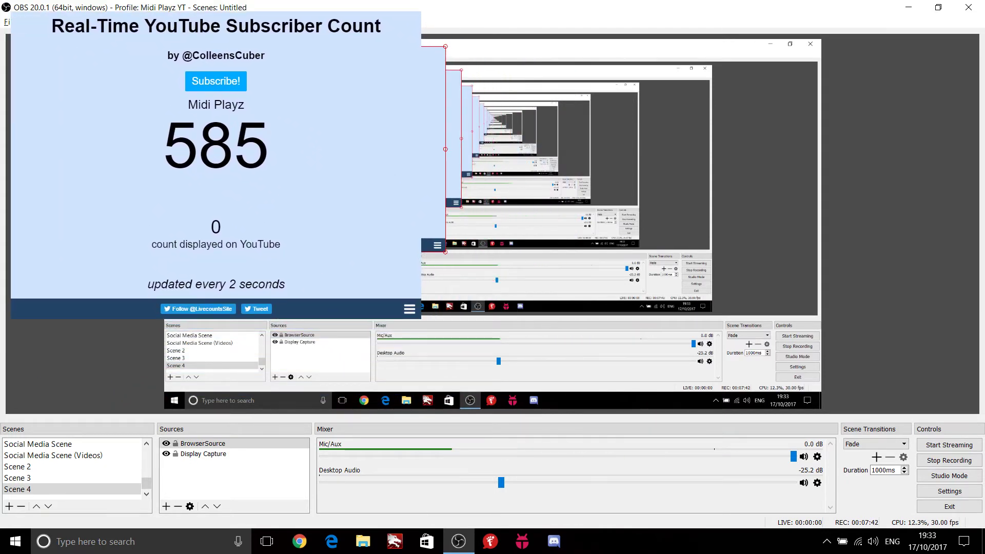
# Crop the browser source on all four sides to just the channel name and the large subscriber count.
pyautogui.moveTo(216, 11); pyautogui.dragTo(216, 96)
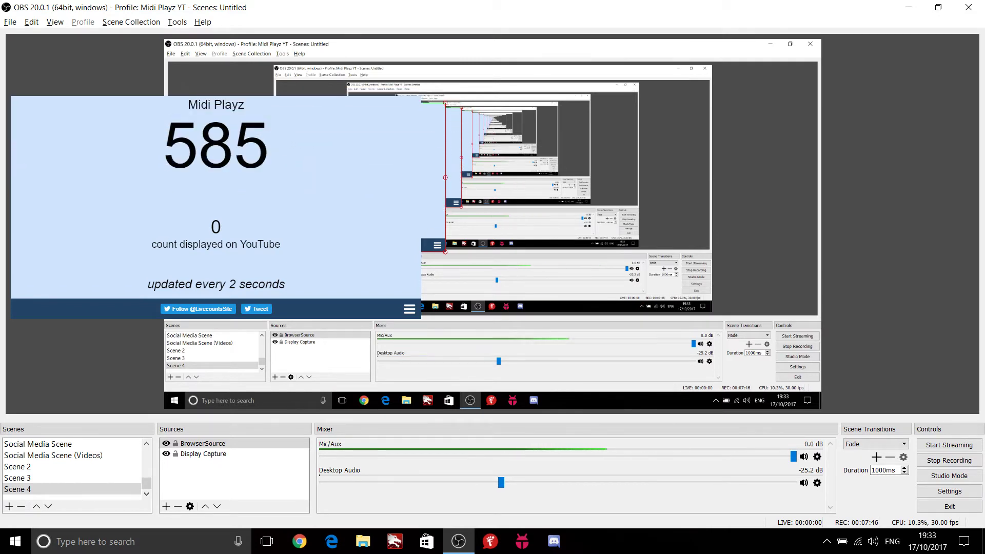
pyautogui.moveTo(216, 319); pyautogui.dragTo(216, 172)
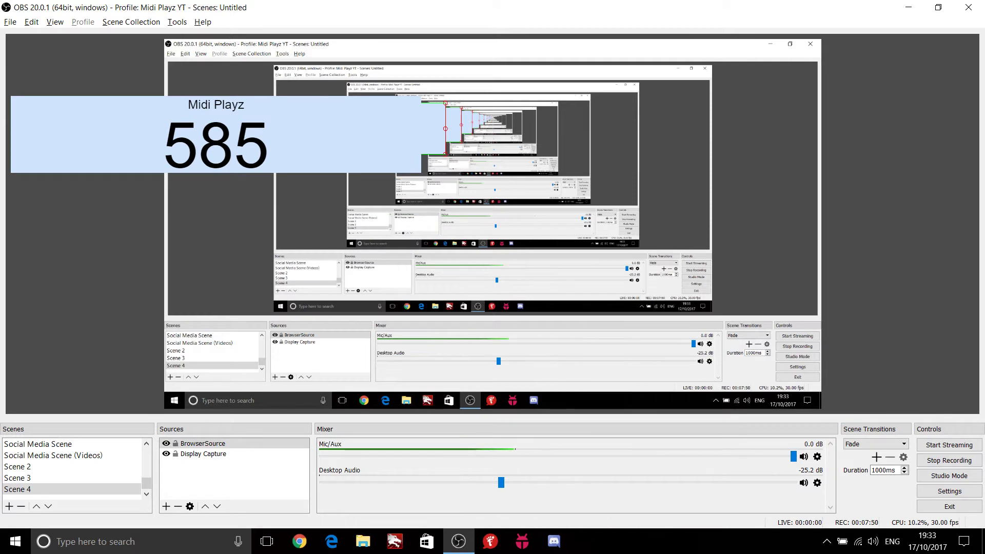
pyautogui.moveTo(11, 135); pyautogui.dragTo(159, 134)
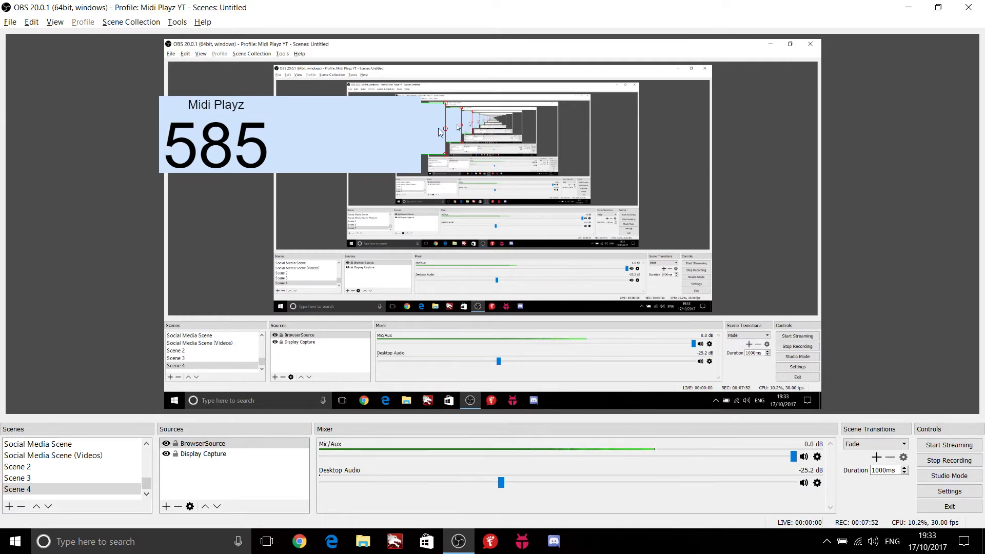
pyautogui.moveTo(440, 131); pyautogui.dragTo(345, 132)
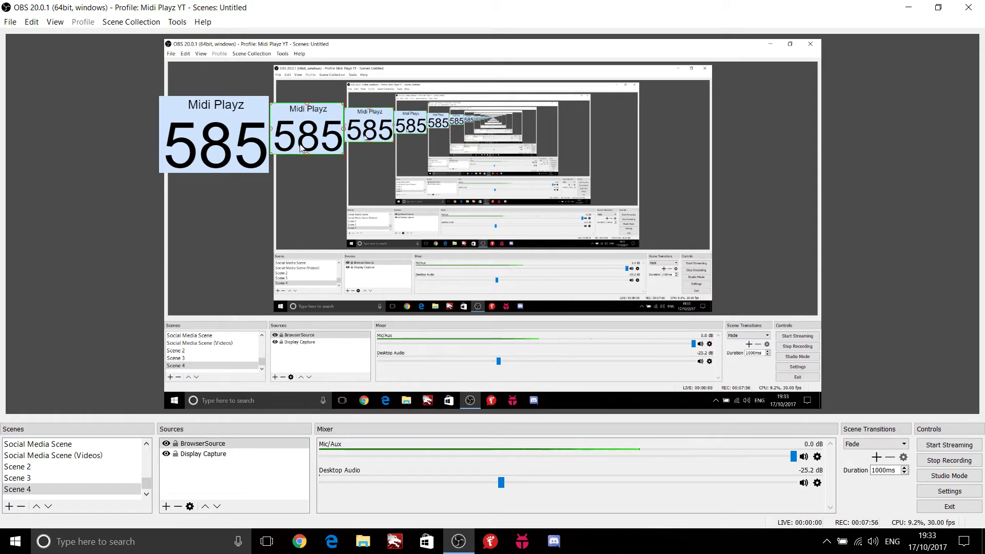
# Remove the BrowserSource from Scene 4 and confirm the removal.
pyautogui.click(198, 442)
pyautogui.press('Delete')
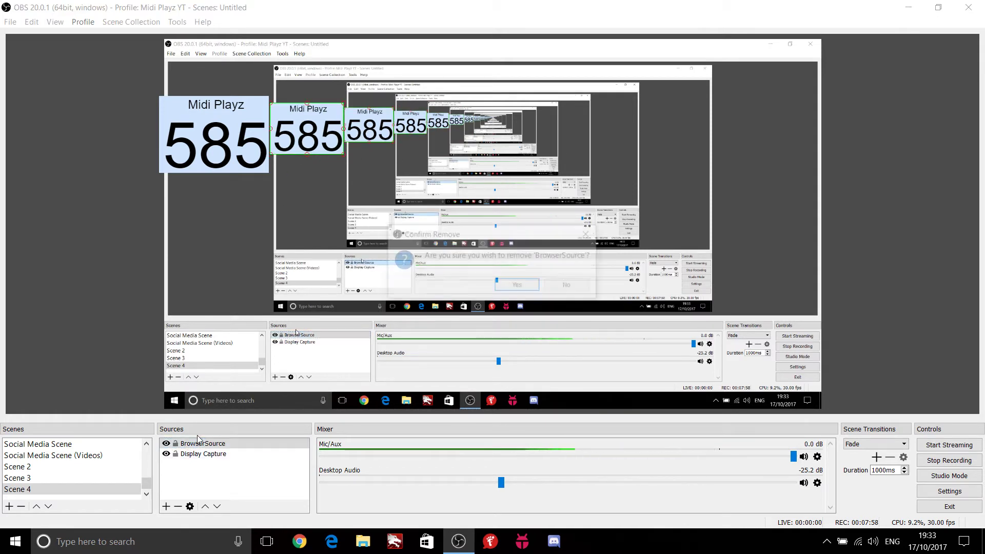
pyautogui.press('Return')
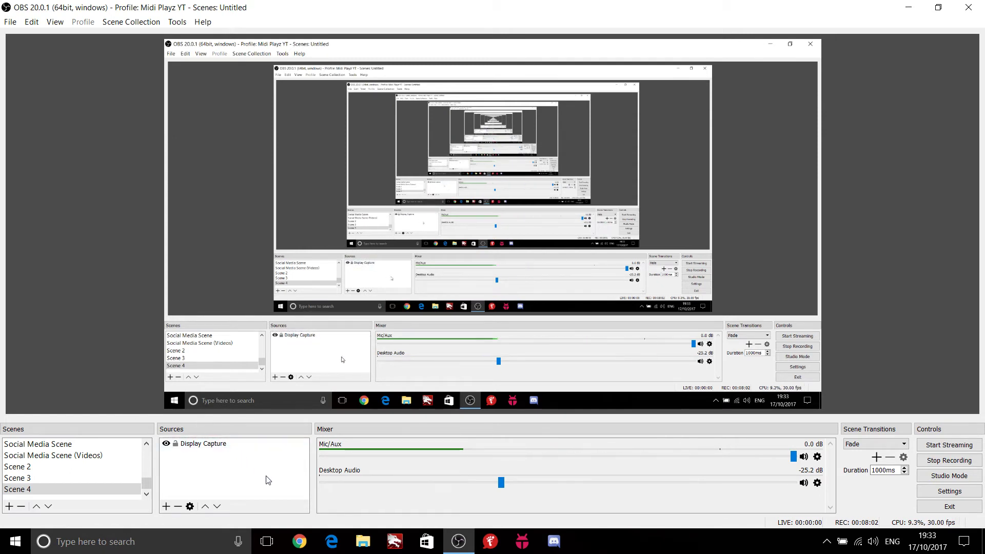
# Add a new Color Source with its default name to Scene 4.
pyautogui.rightClick(249, 463)
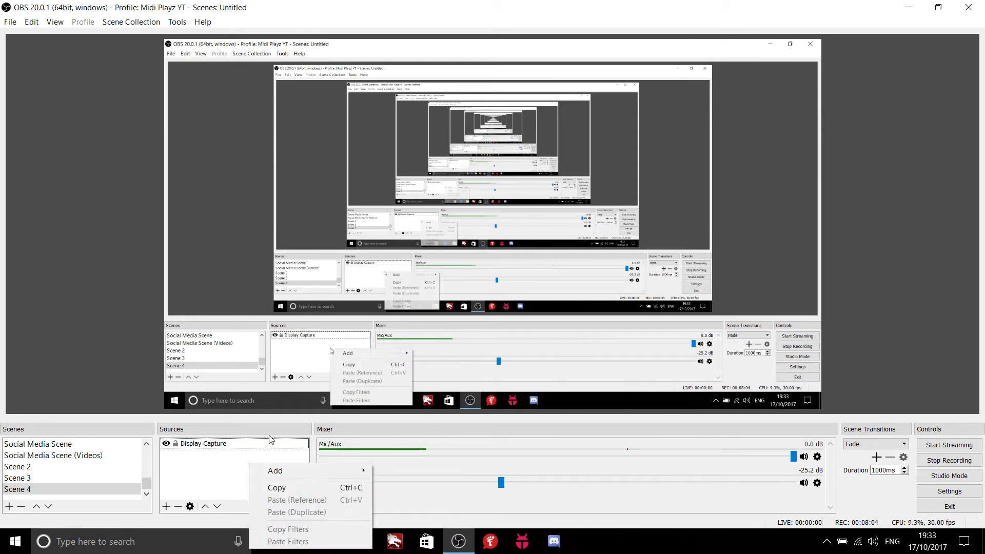
pyautogui.moveTo(303, 471)
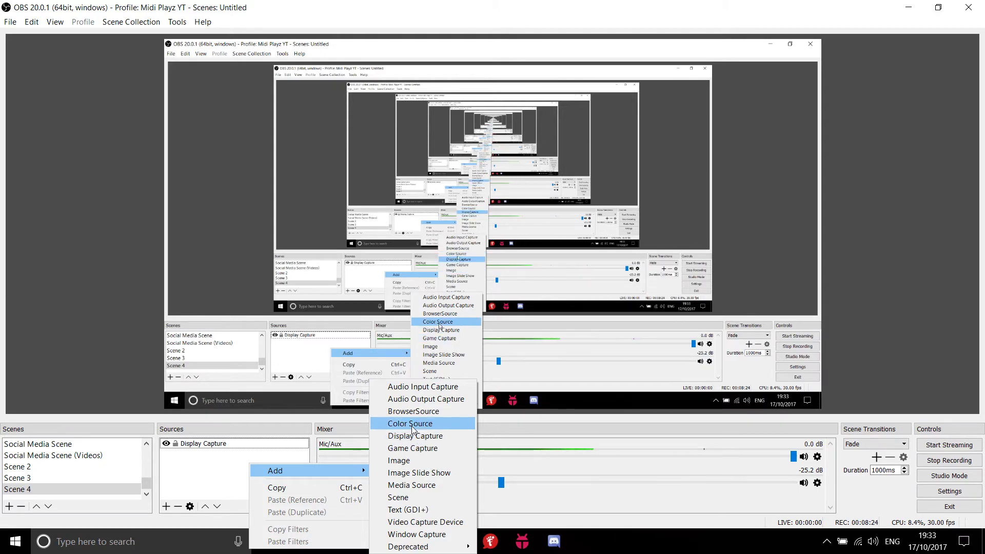
pyautogui.click(411, 426)
pyautogui.click(485, 337)
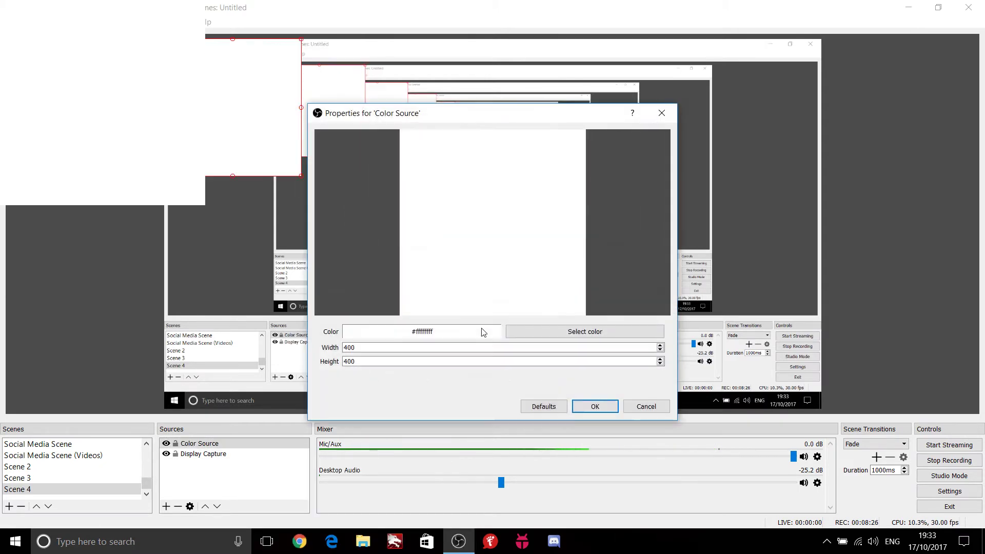
# Set the color source's color to the green #00aa7f from the basic colors and accept the properties.
pyautogui.click(518, 333)
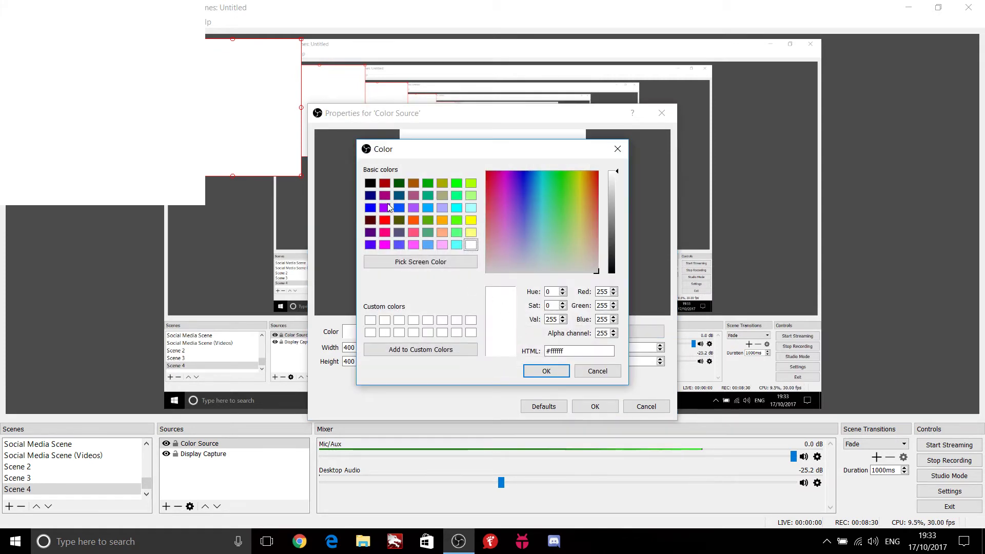
pyautogui.click(369, 183)
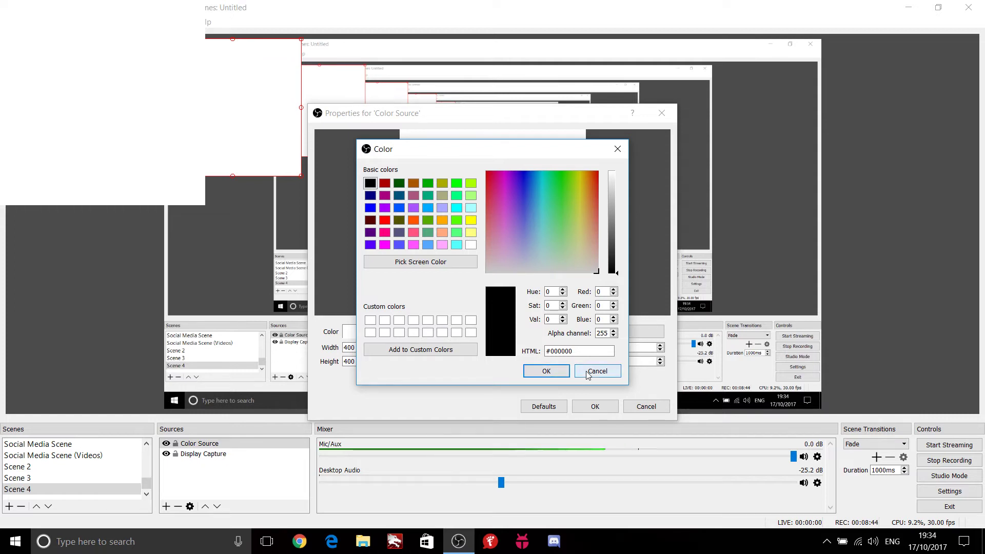
pyautogui.click(427, 195)
pyautogui.click(545, 371)
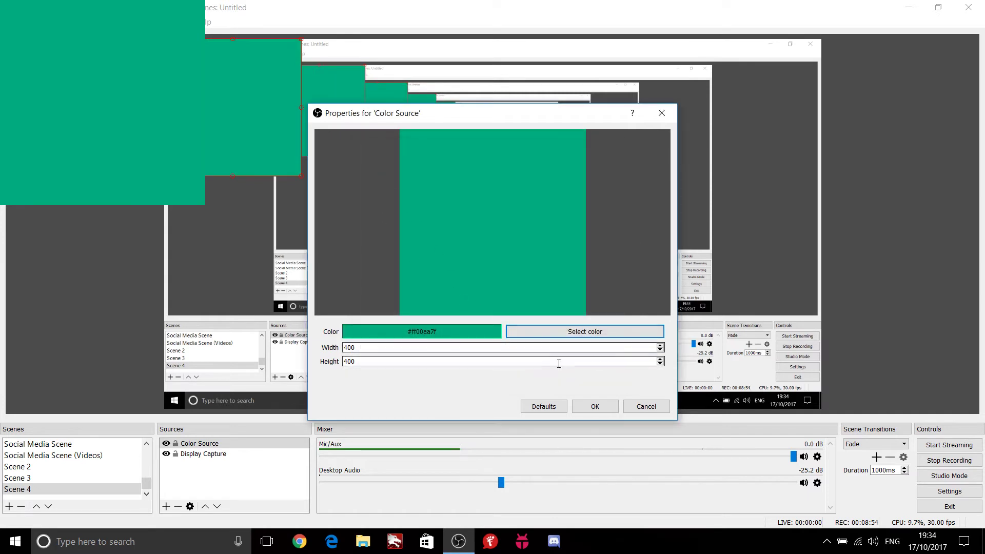
pyautogui.click(594, 407)
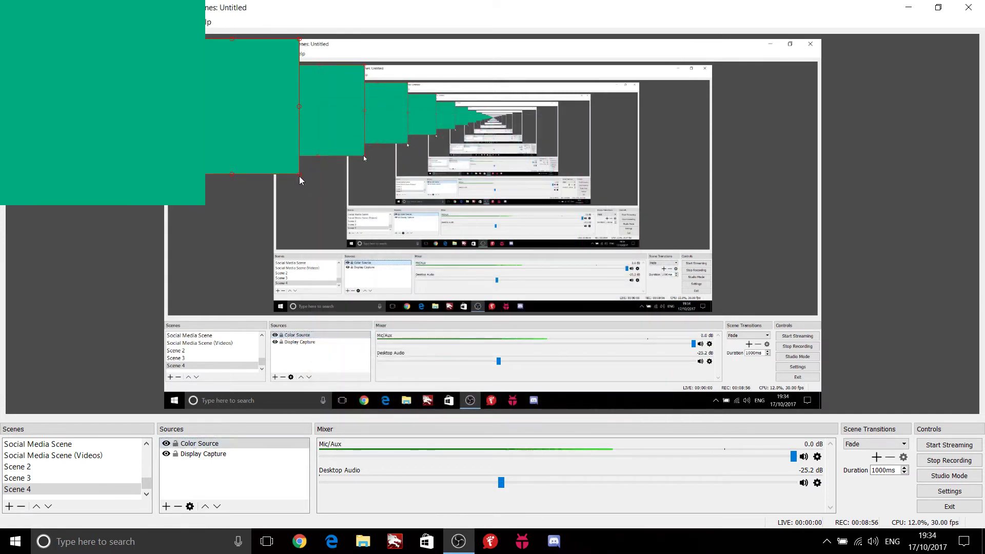
# Enlarge the green color source on the canvas and set its width to 1080 and its height to 1920.
pyautogui.moveTo(301, 176); pyautogui.dragTo(555, 411)
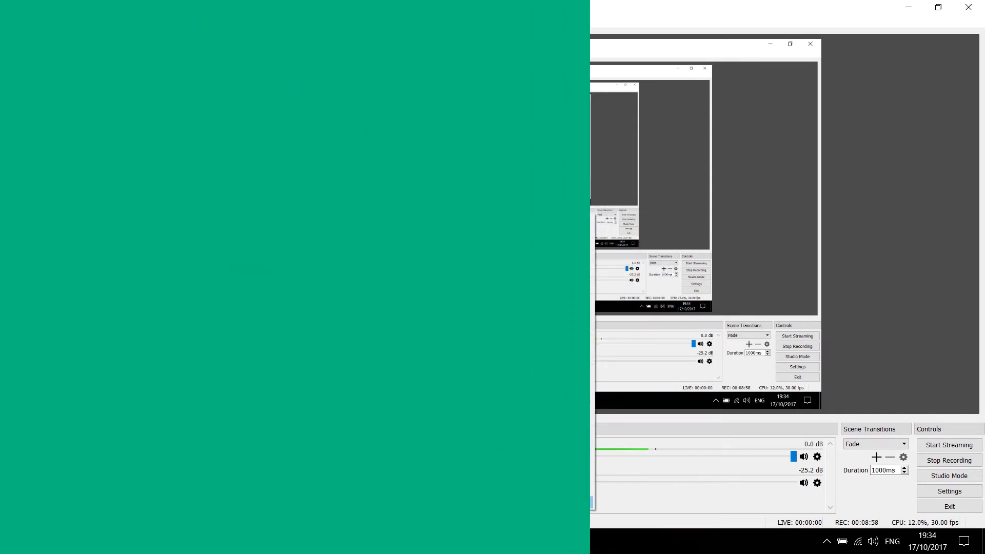
pyautogui.click(518, 502)
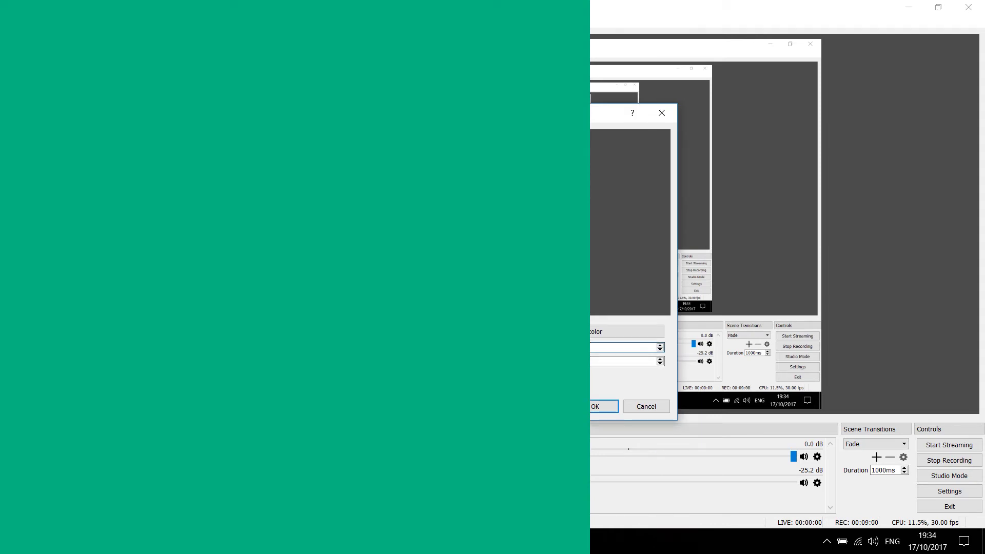
pyautogui.write('500')
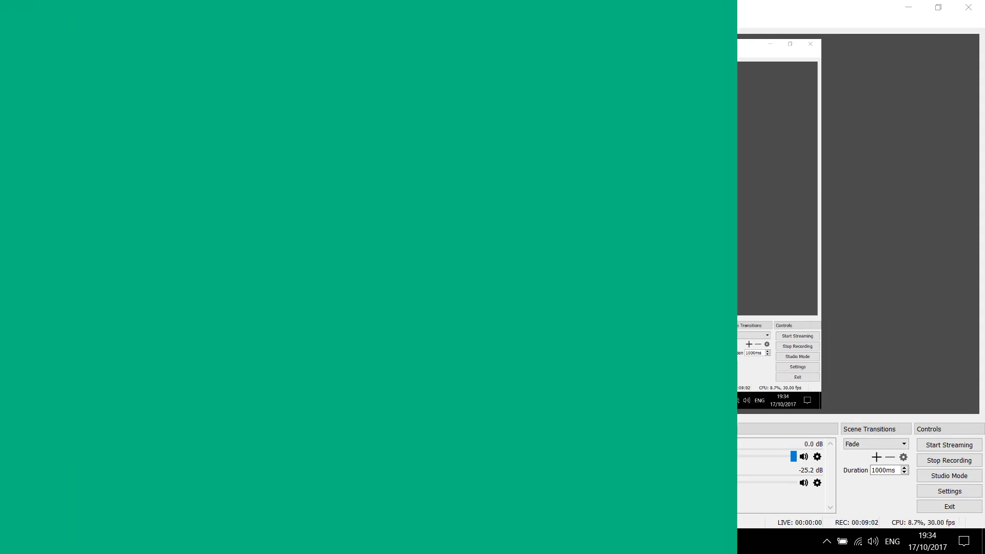
pyautogui.write('1080')
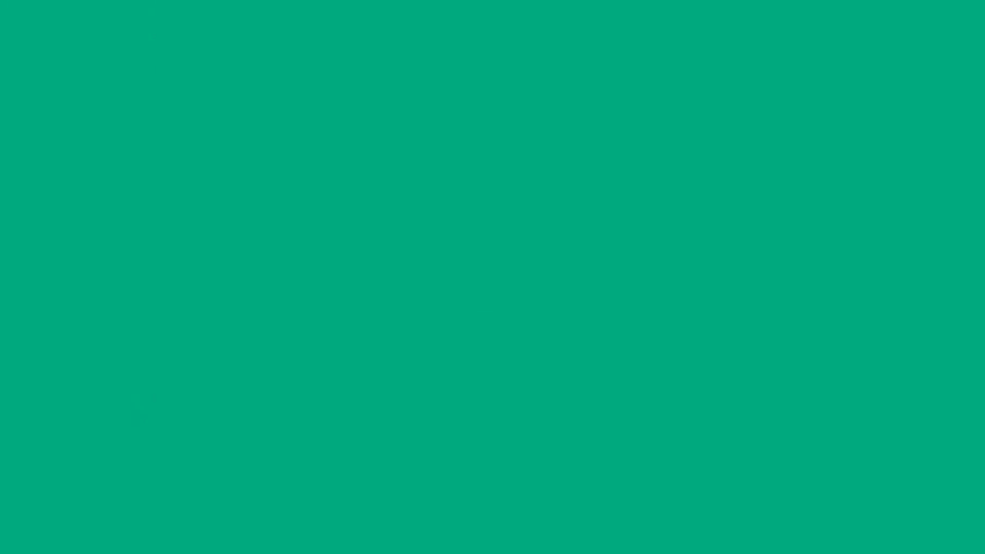
pyautogui.press('BackSpace')
pyautogui.write('1080')
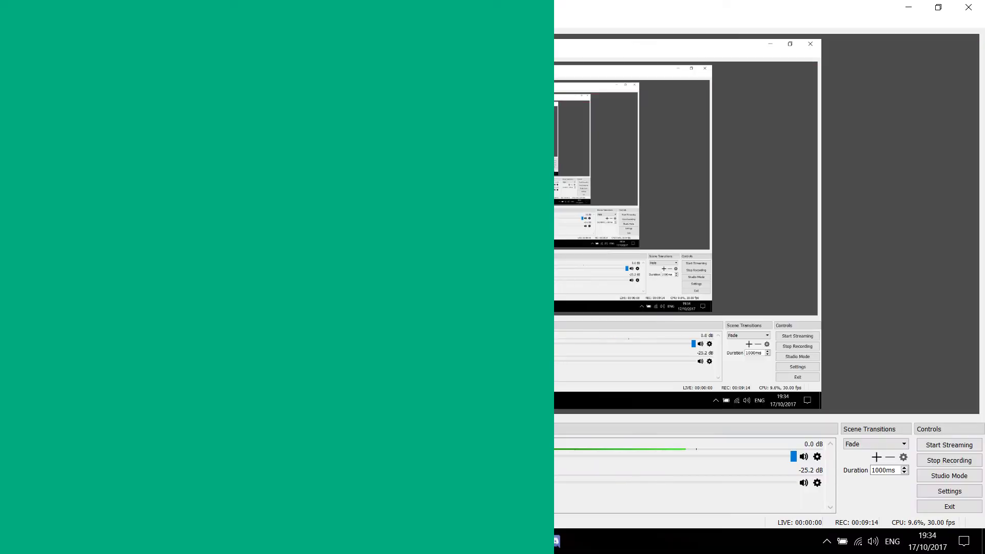
# Reposition the color source on the canvas and set its width to 1920 and its height to 1080.
pyautogui.moveTo(657, 313); pyautogui.dragTo(722, 313)
pyautogui.moveTo(400, 256); pyautogui.dragTo(331, 278)
pyautogui.rightClick(331, 278)
pyautogui.click(359, 275)
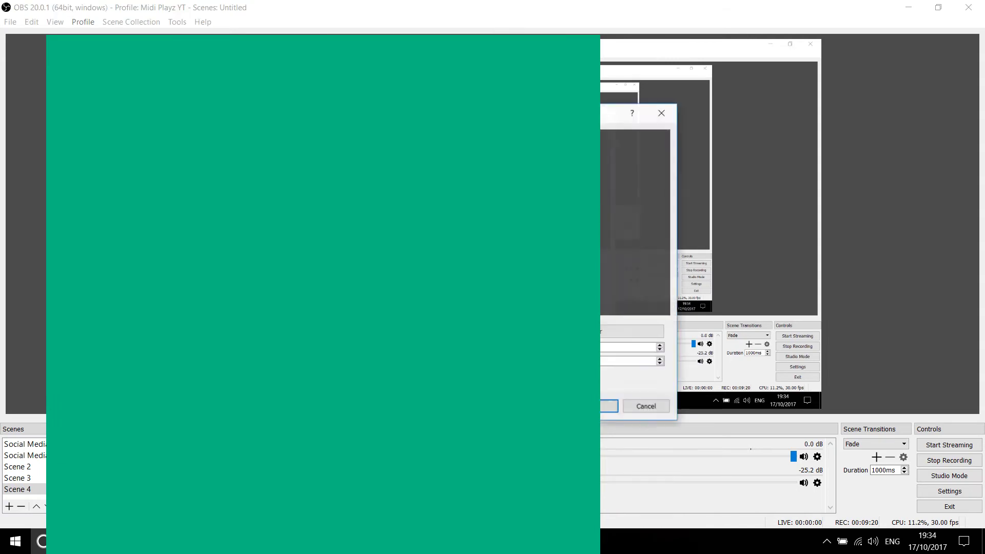
pyautogui.write('1920')
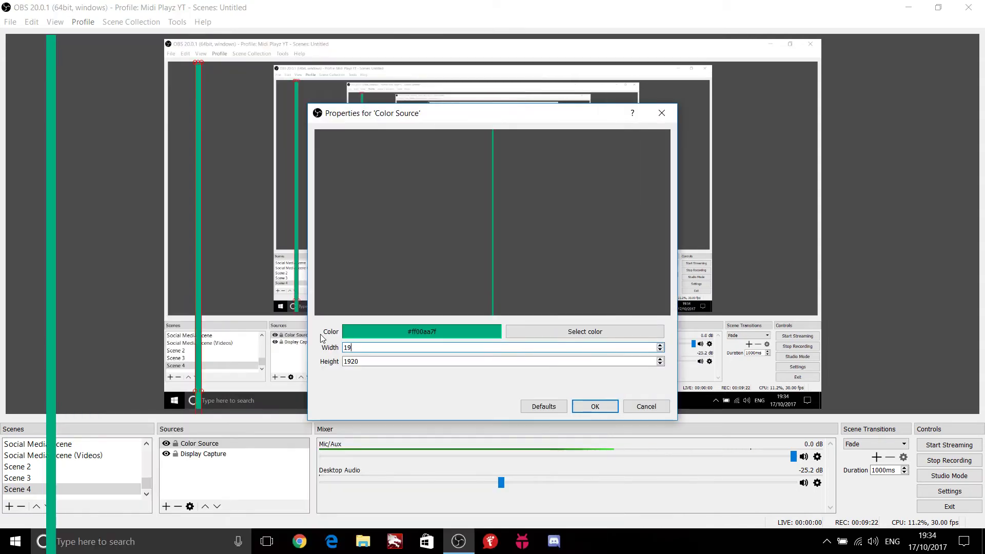
pyautogui.press('Tab')
pyautogui.write('1080')
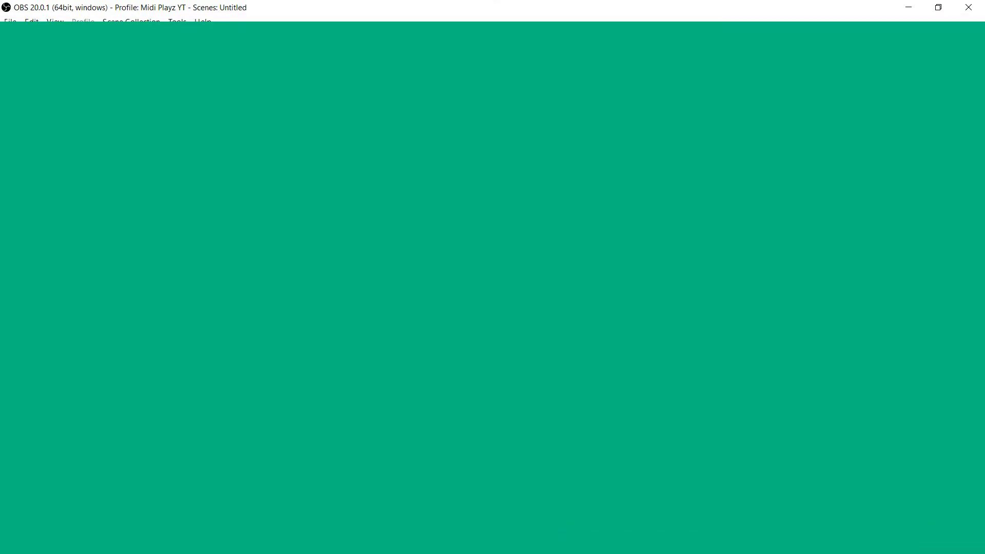
# View another scene's overlay layout with the light blue background and switch back to Scene 4.
pyautogui.scroll(10, 123, 458)
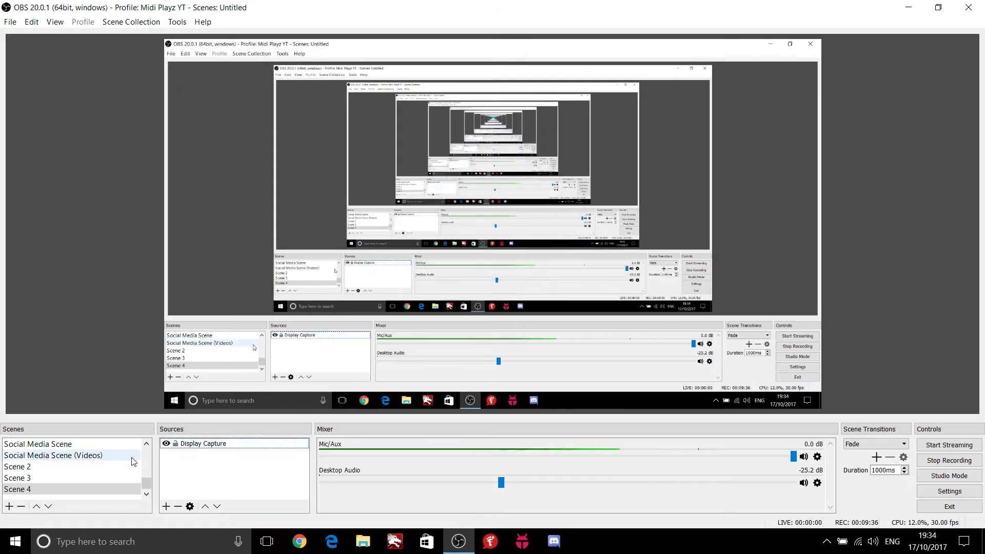
pyautogui.scroll(-5, 124, 458)
pyautogui.click(123, 457)
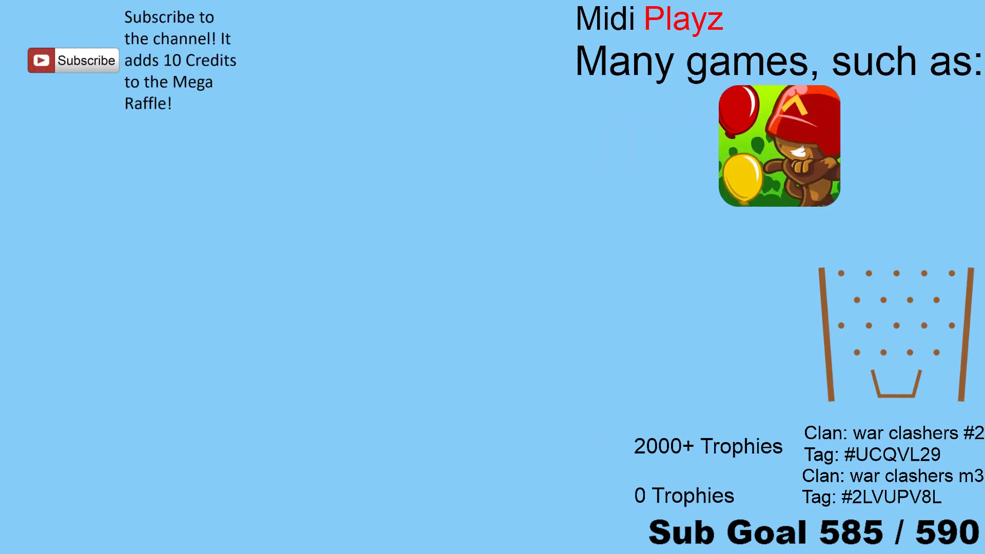
pyautogui.click(123, 489)
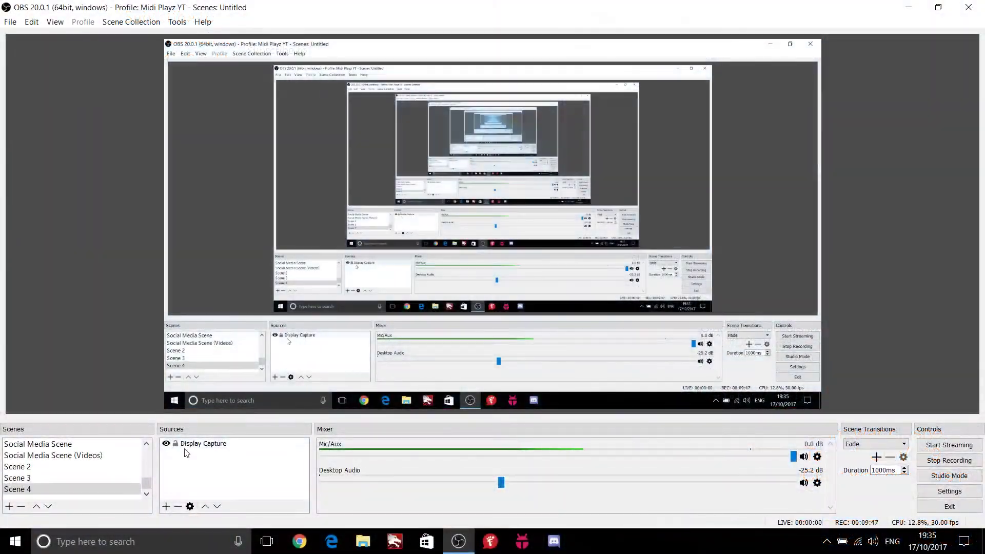
# Add the existing Game Capture source to Scene 4, keeping it visible.
pyautogui.rightClick(189, 455)
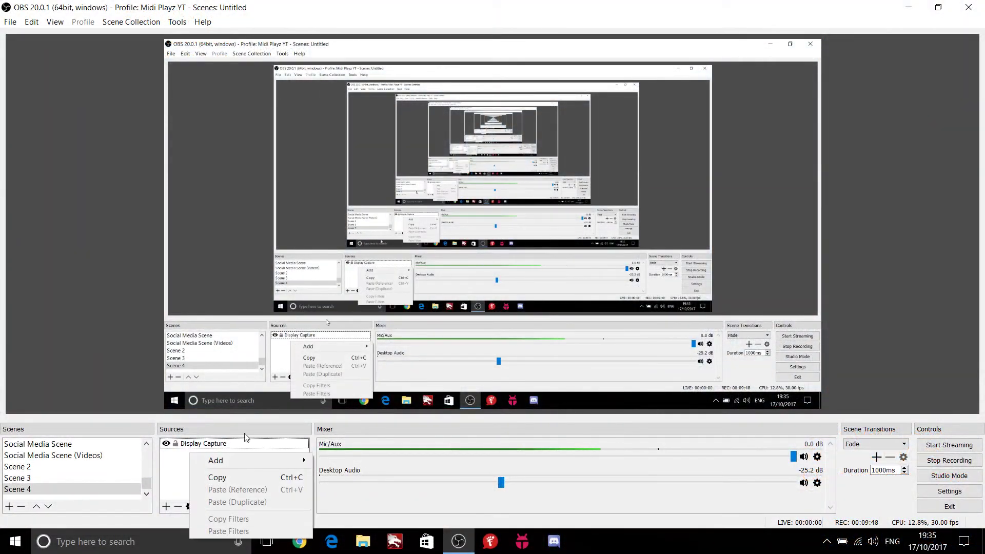
pyautogui.moveTo(254, 460)
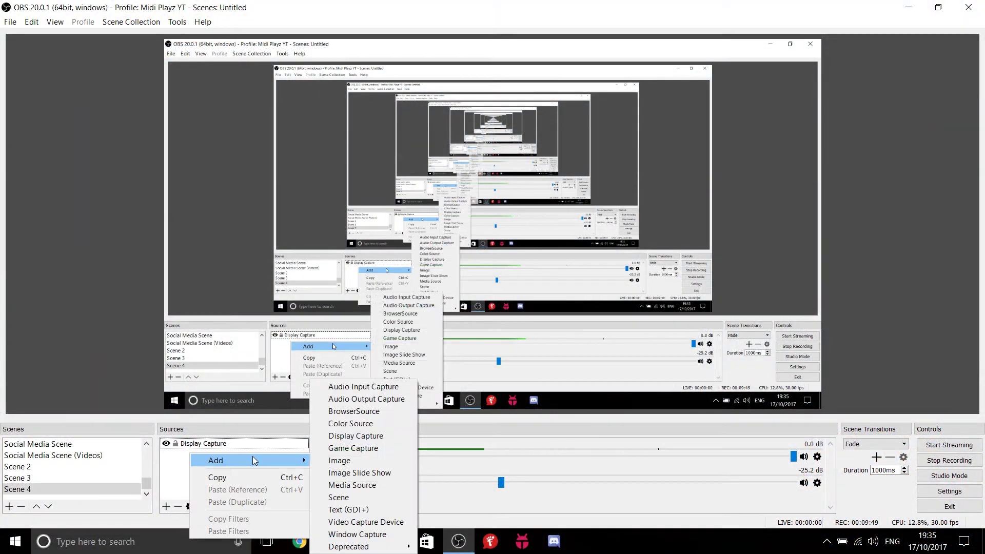
pyautogui.click(345, 450)
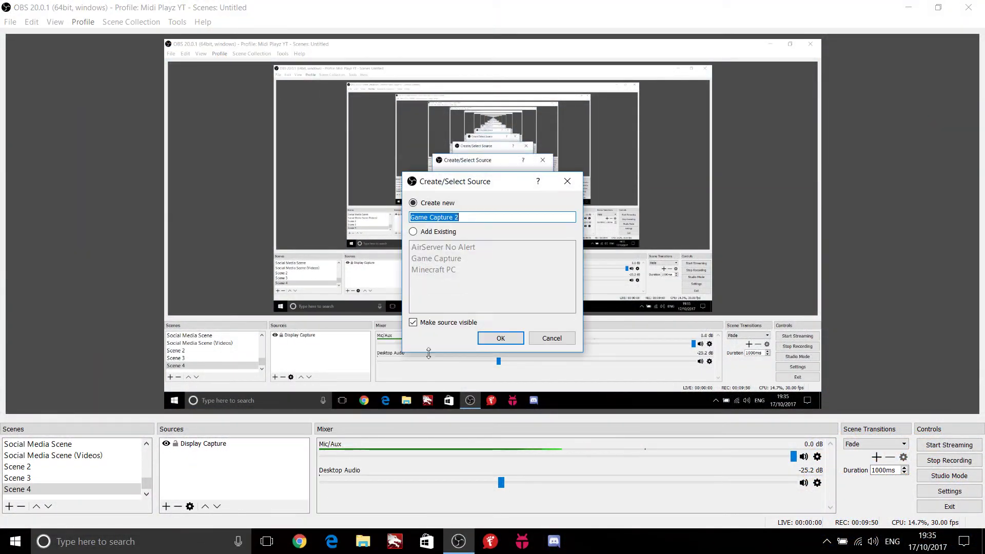
pyautogui.click(444, 237)
pyautogui.click(438, 259)
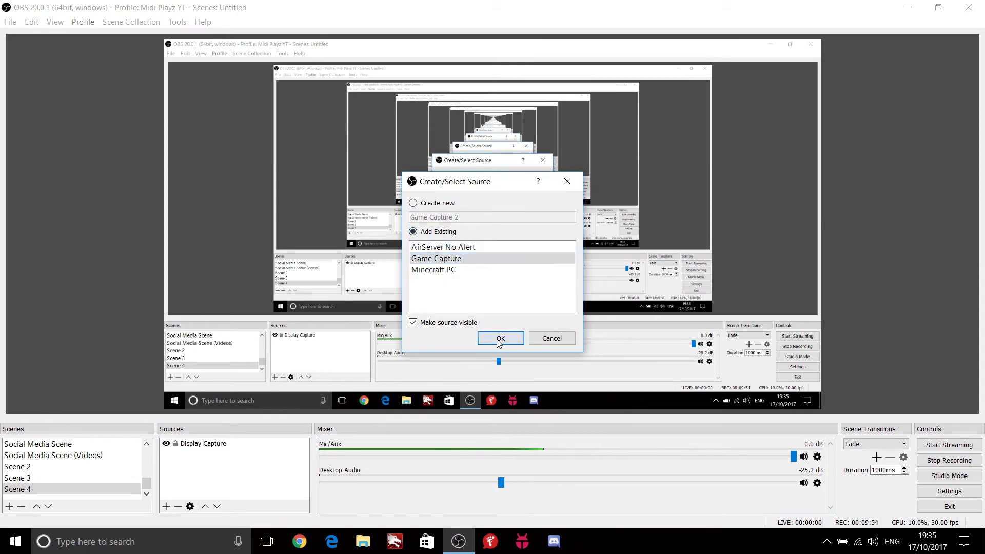
pyautogui.click(498, 339)
# Launch Elgato Game Capture HD and switch back to OBS.
pyautogui.press('super')
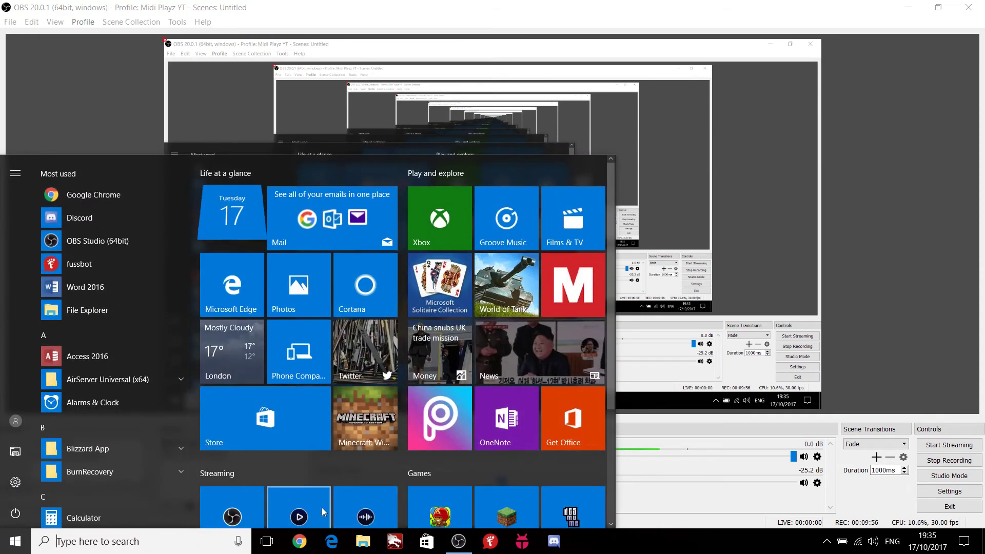
pyautogui.press('super')
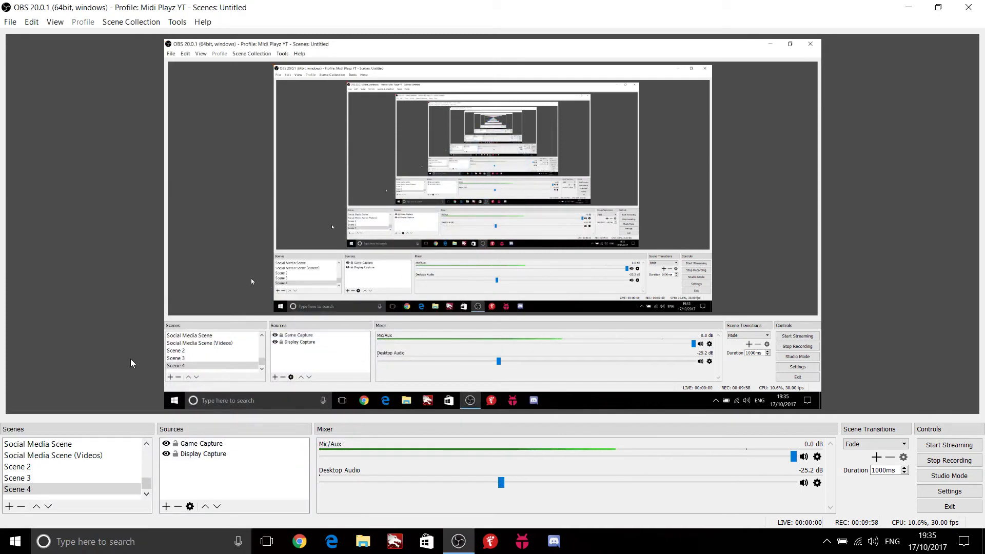
pyautogui.click(215, 469)
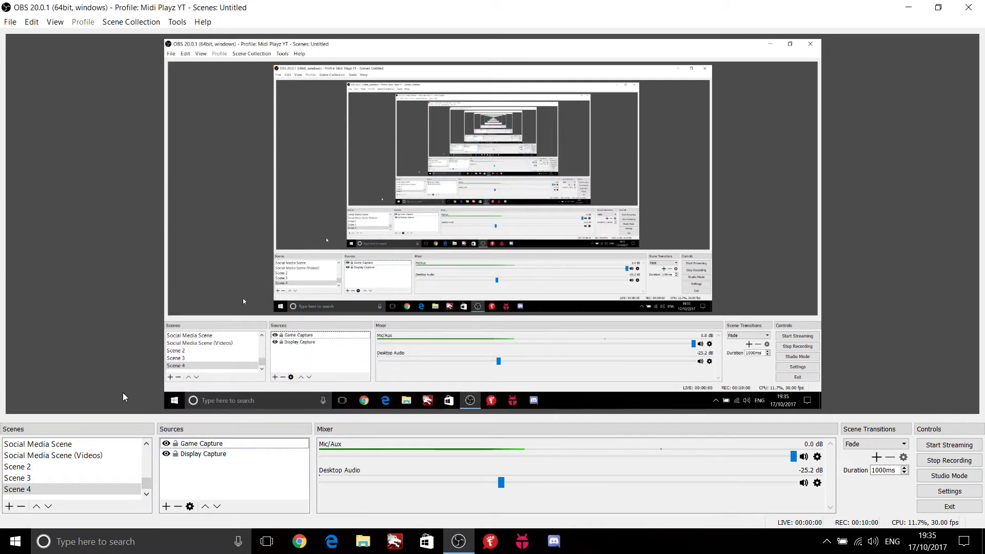
pyautogui.rightClick(232, 443)
pyautogui.click(191, 415)
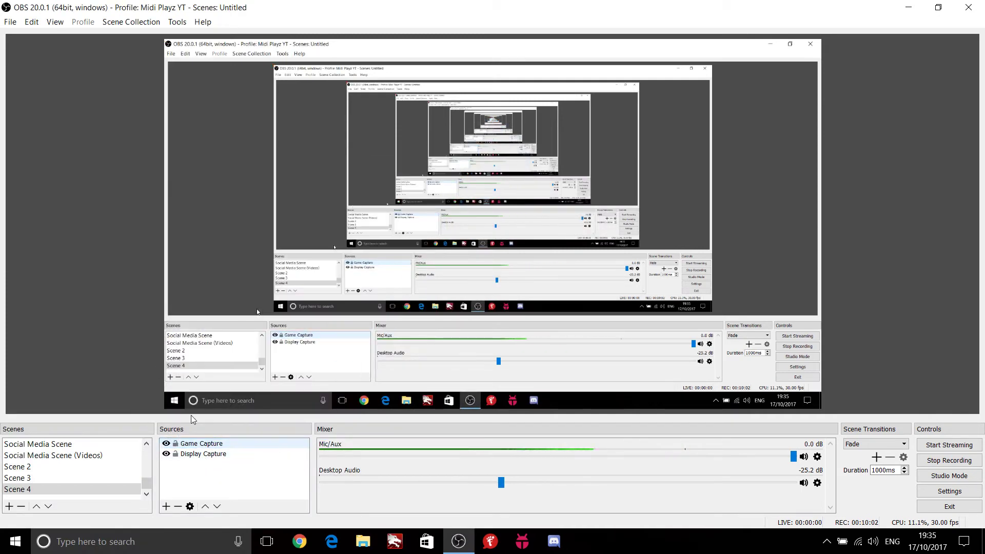
pyautogui.click(191, 415)
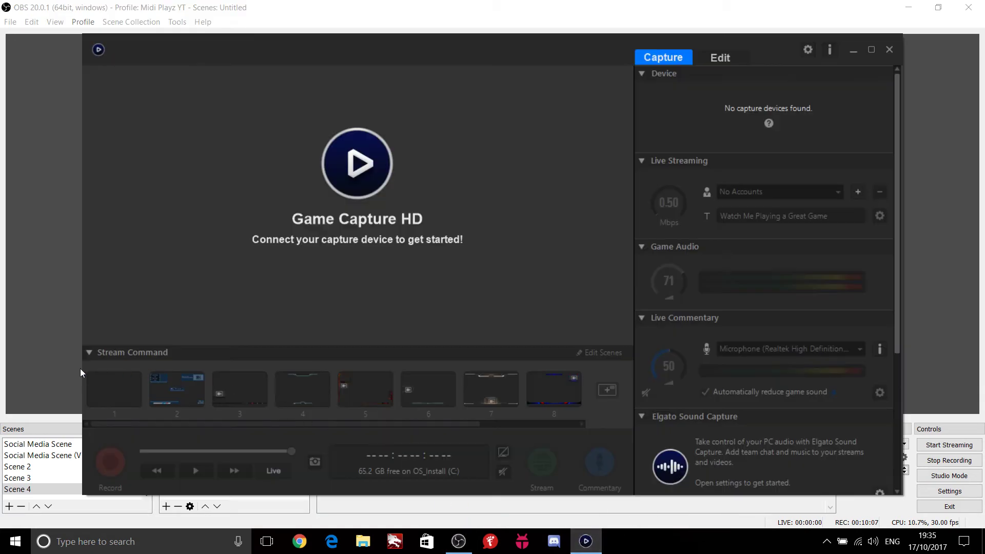
pyautogui.click(76, 366)
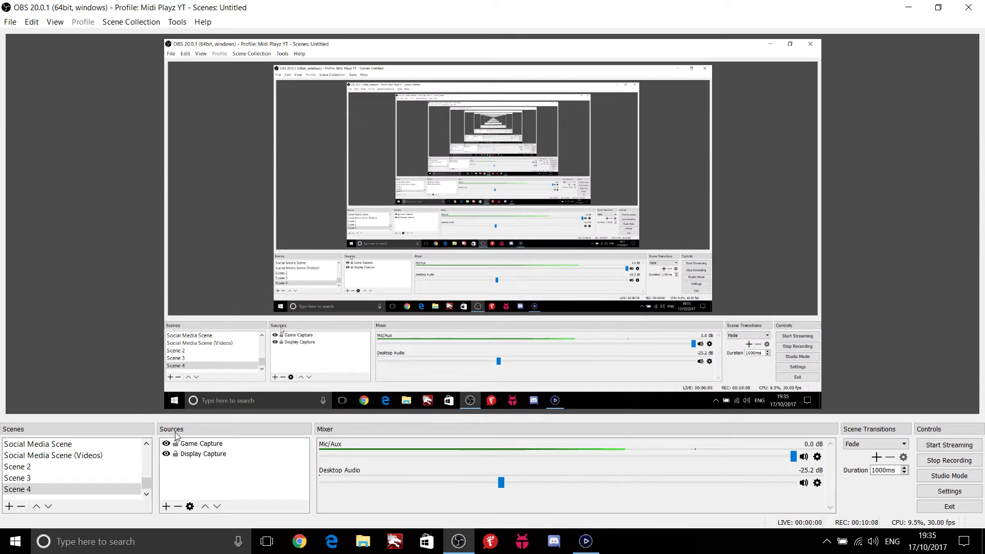
# Set the Game Capture source's window to [GameCapture.exe]: Game Capture HD, accept it, and remove the source from Scene 4.
pyautogui.rightClick(195, 444)
pyautogui.click(215, 433)
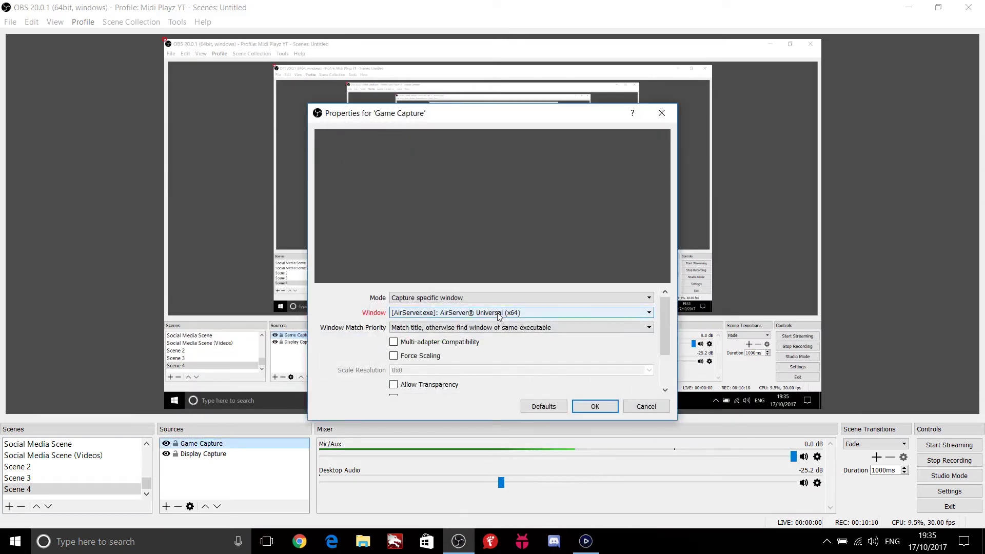
pyautogui.click(509, 314)
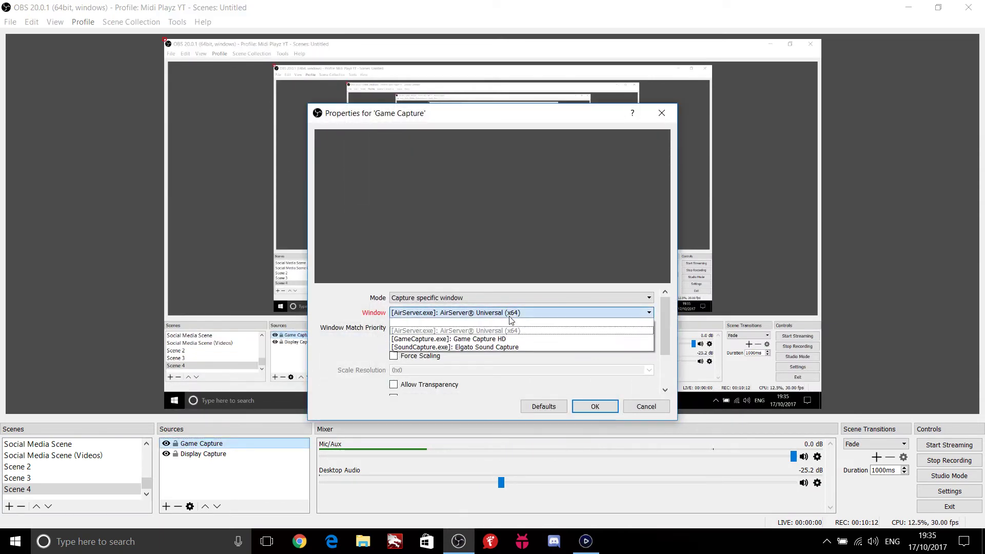
pyautogui.click(515, 339)
pyautogui.click(590, 409)
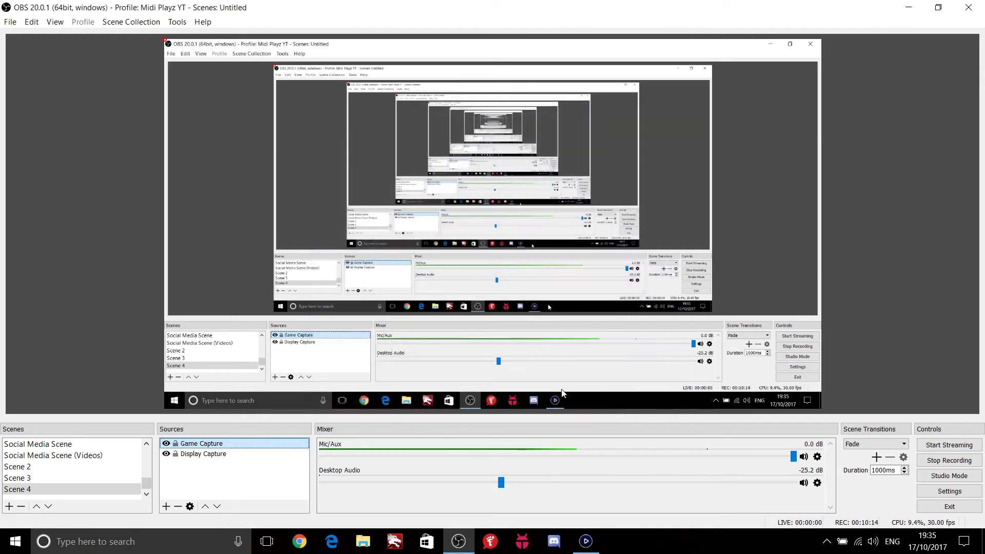
pyautogui.press('Delete')
pyautogui.press('Return')
# Add the existing Video Capture Device source to Scene 4 and remove it again.
pyautogui.rightClick(252, 444)
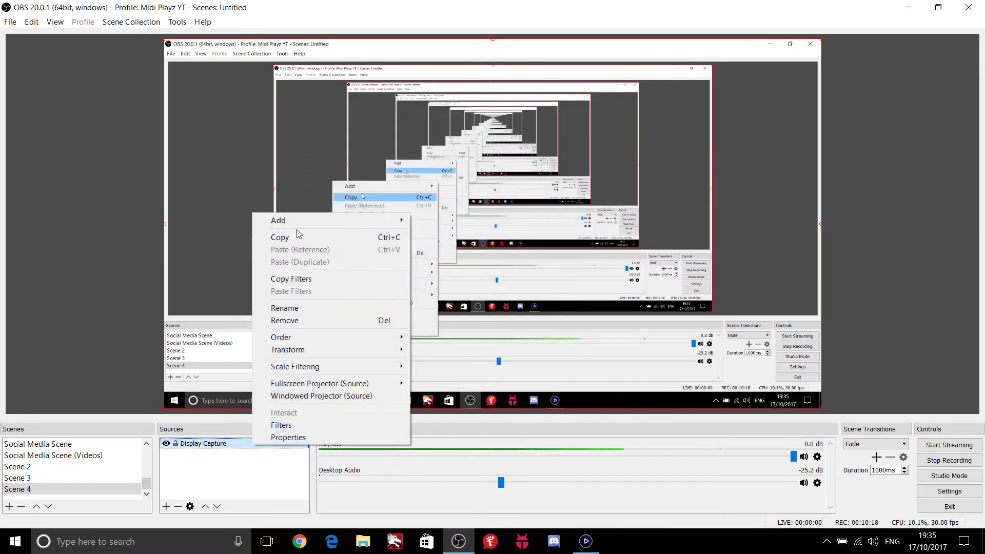
pyautogui.moveTo(300, 222)
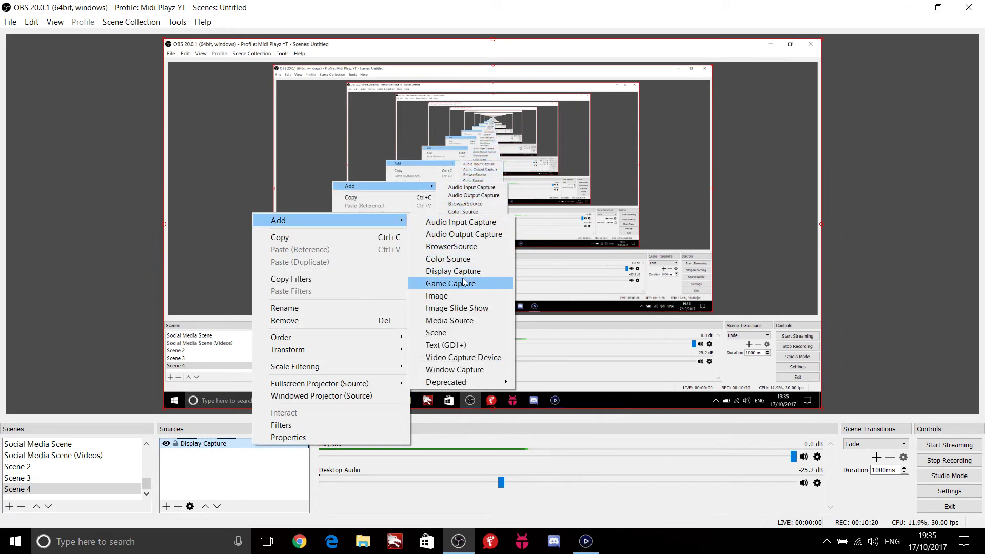
pyautogui.click(473, 359)
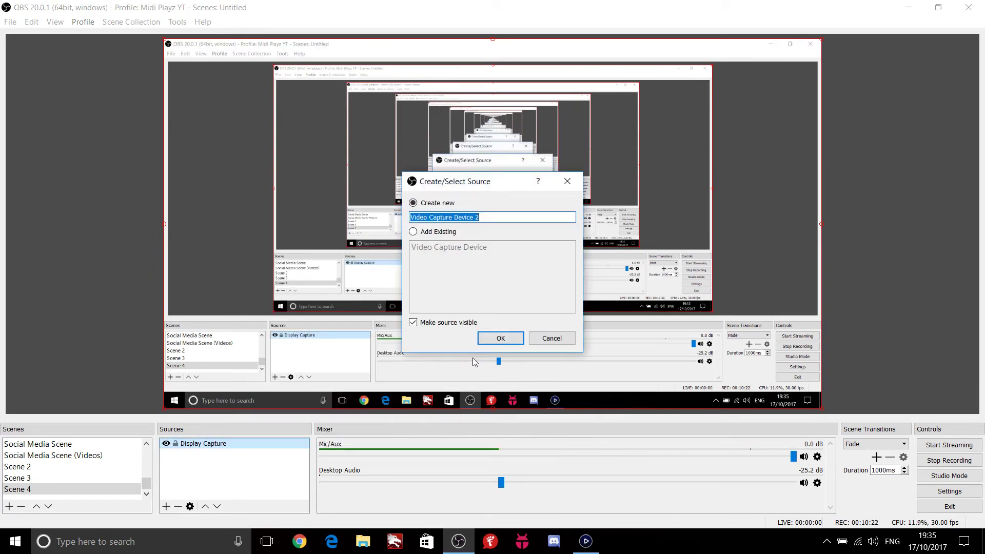
pyautogui.click(461, 232)
pyautogui.click(511, 337)
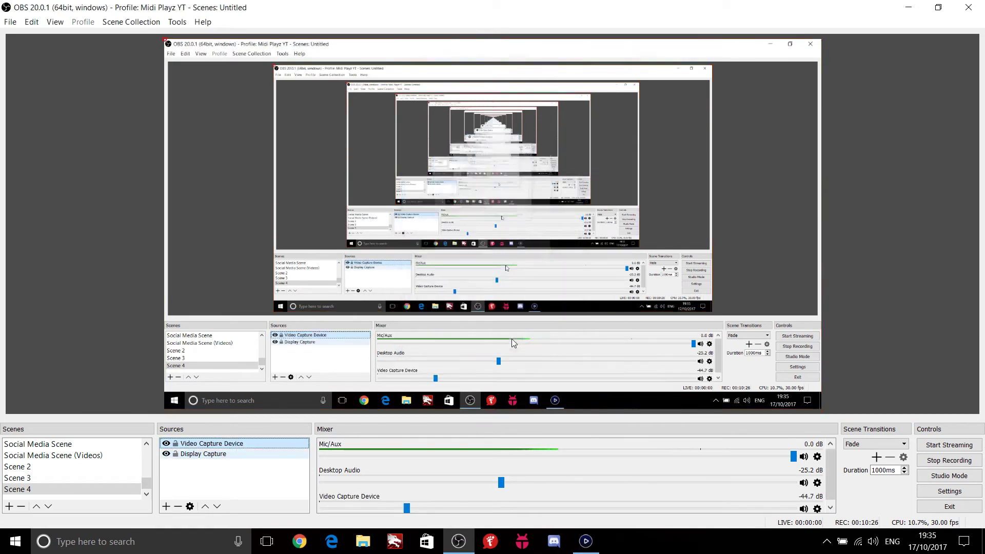
pyautogui.rightClick(284, 445)
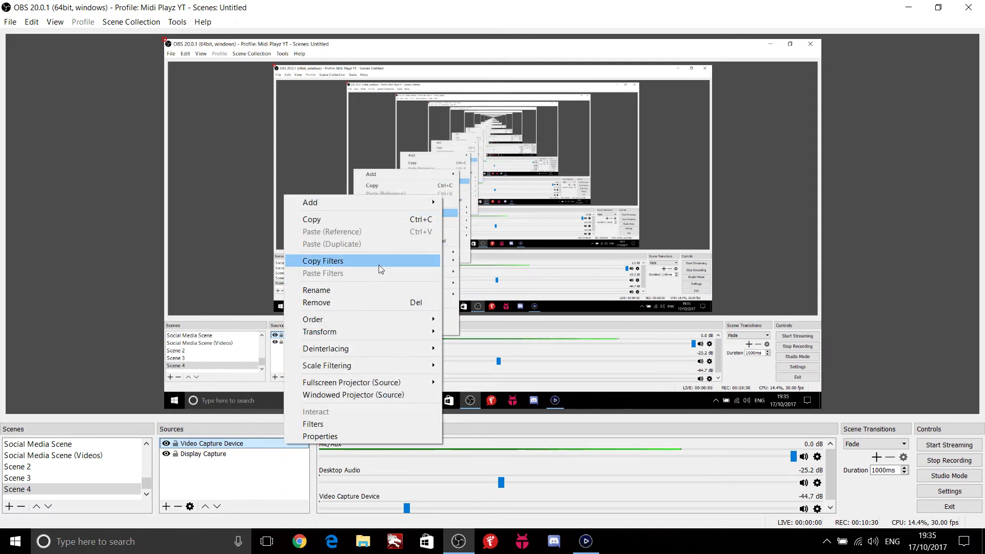
pyautogui.press('Return')
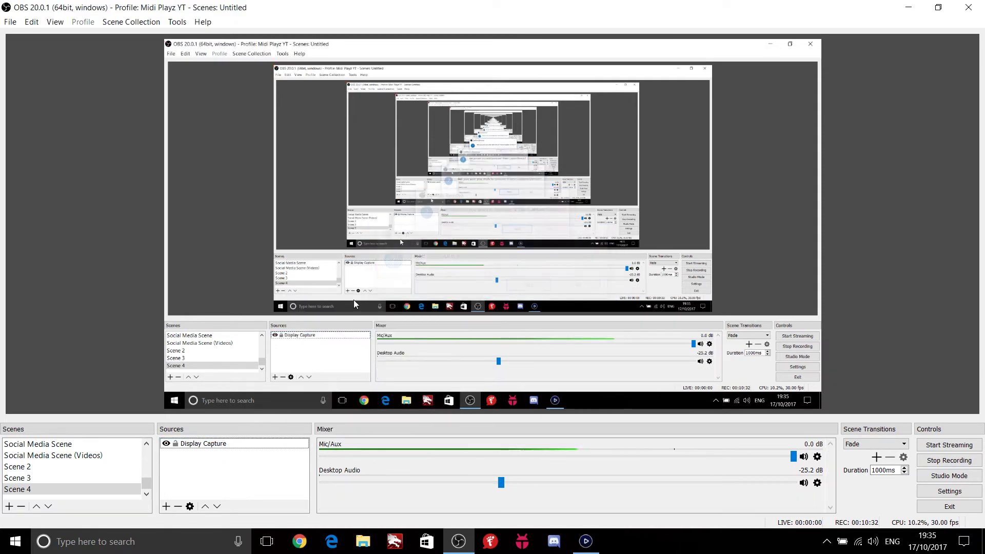
# Add the existing Wii U/Switch Window Capture source to Scene 4, keeping it visible.
pyautogui.rightClick(287, 455)
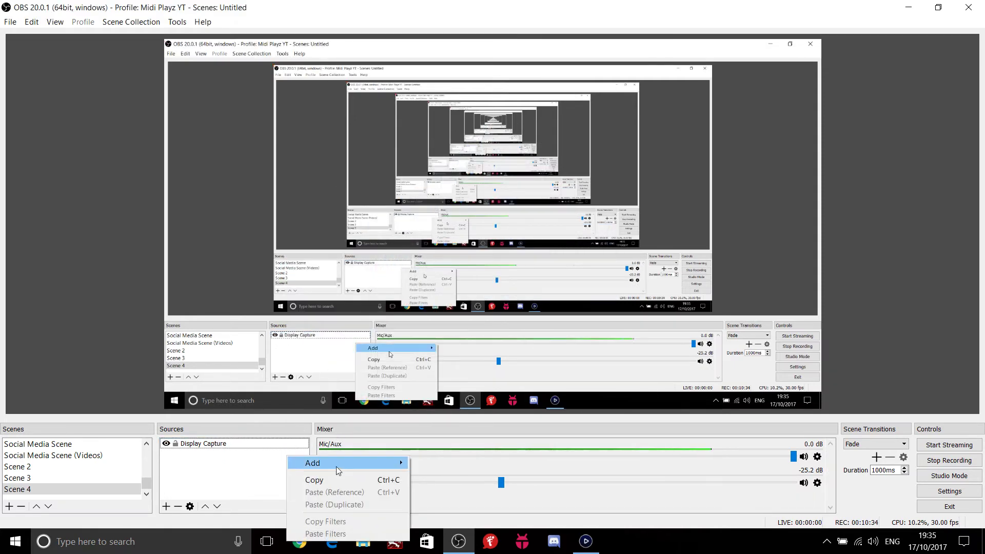
pyautogui.moveTo(336, 466)
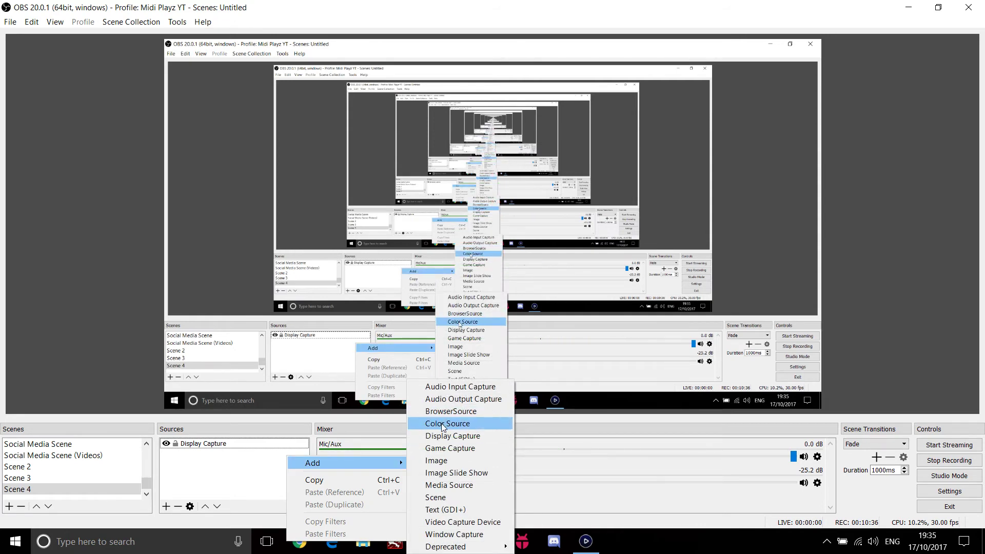
pyautogui.click(448, 534)
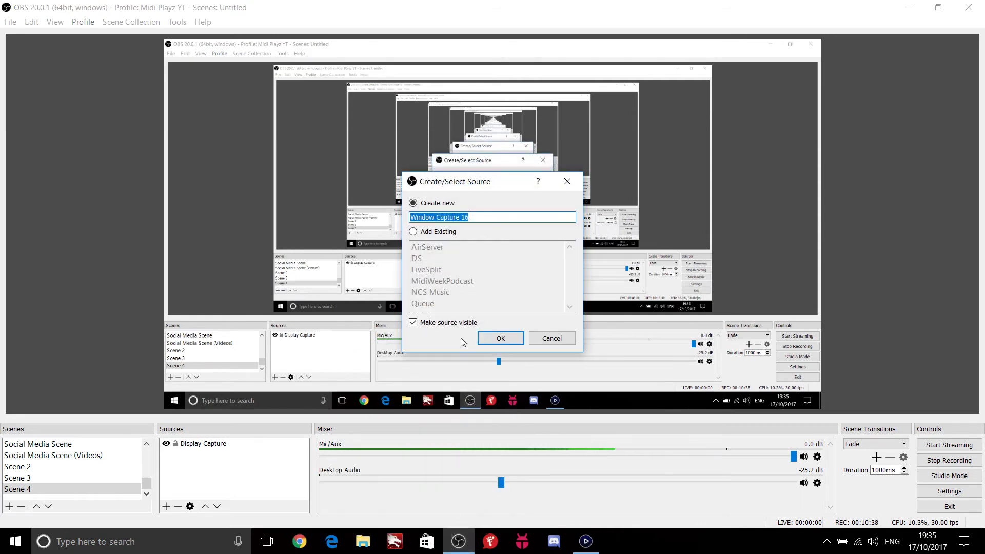
pyautogui.click(444, 232)
pyautogui.scroll(-4, 459, 282)
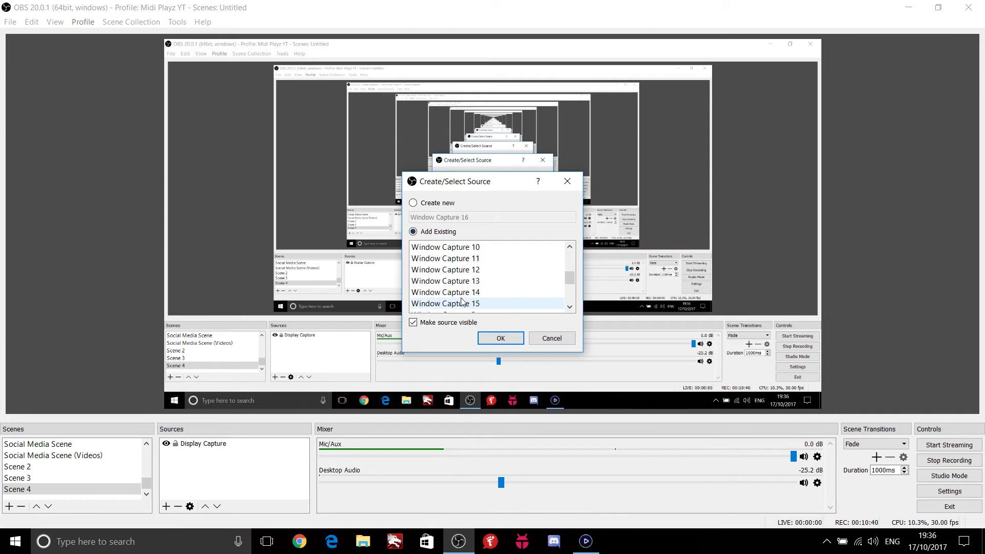
pyautogui.scroll(5, 462, 298)
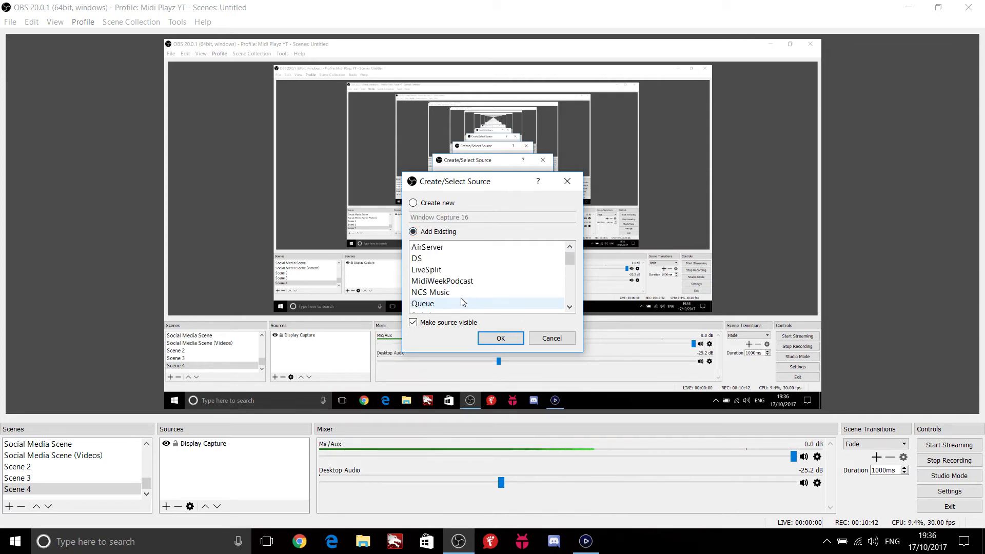
pyautogui.scroll(-2, 461, 297)
pyautogui.click(462, 303)
pyautogui.click(500, 338)
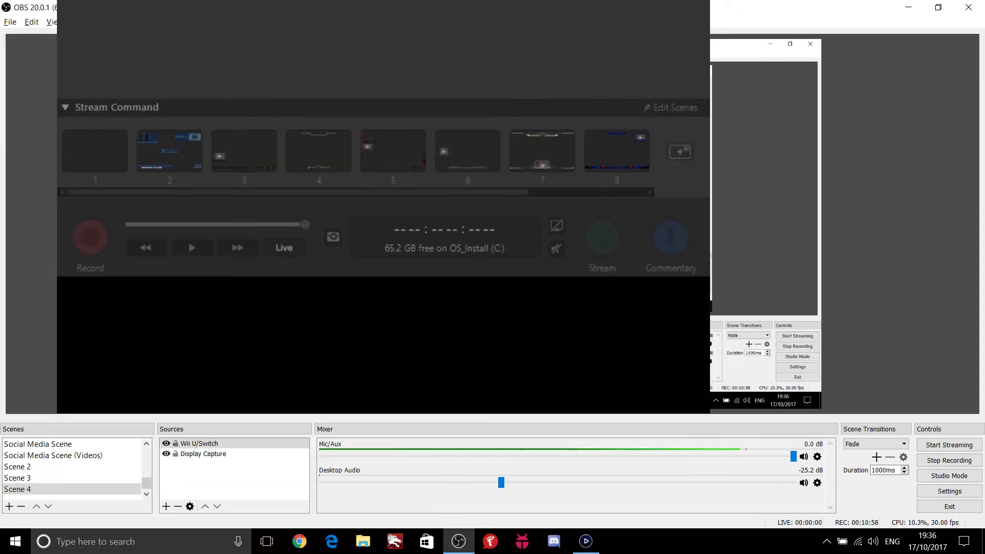
# Reposition the Wii U/Switch source in the preview and remove it from Scene 4.
pyautogui.moveTo(401, 330); pyautogui.dragTo(401, 103)
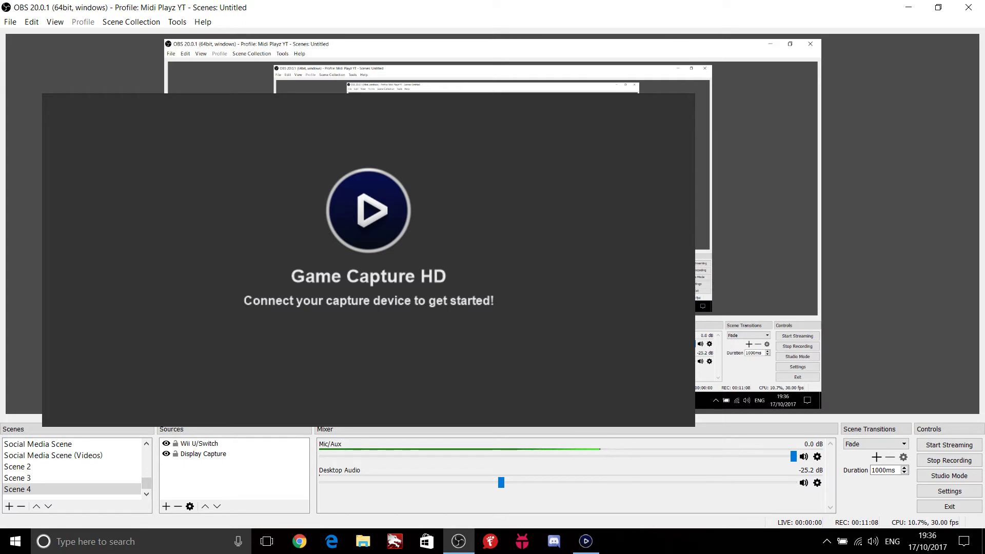
pyautogui.click(199, 444)
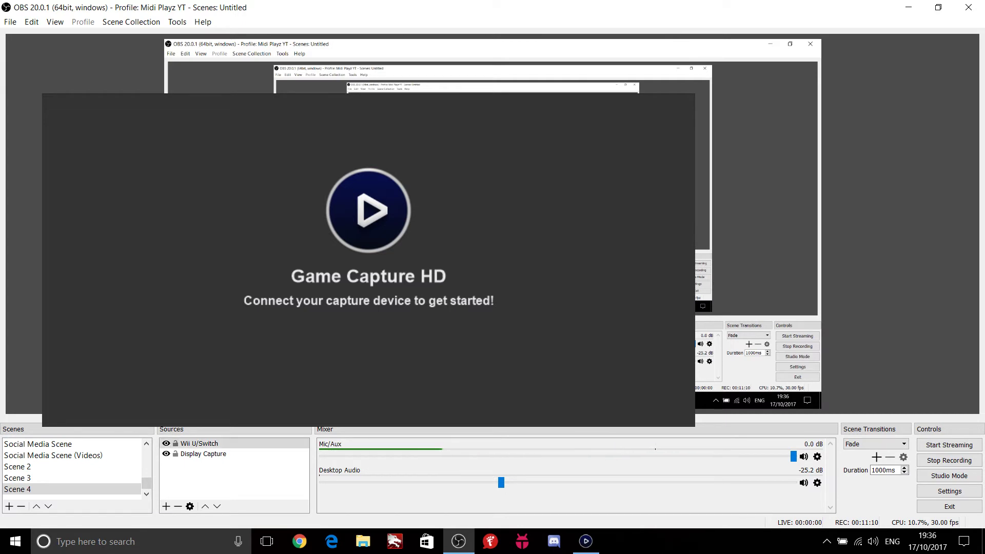
pyautogui.press('Delete')
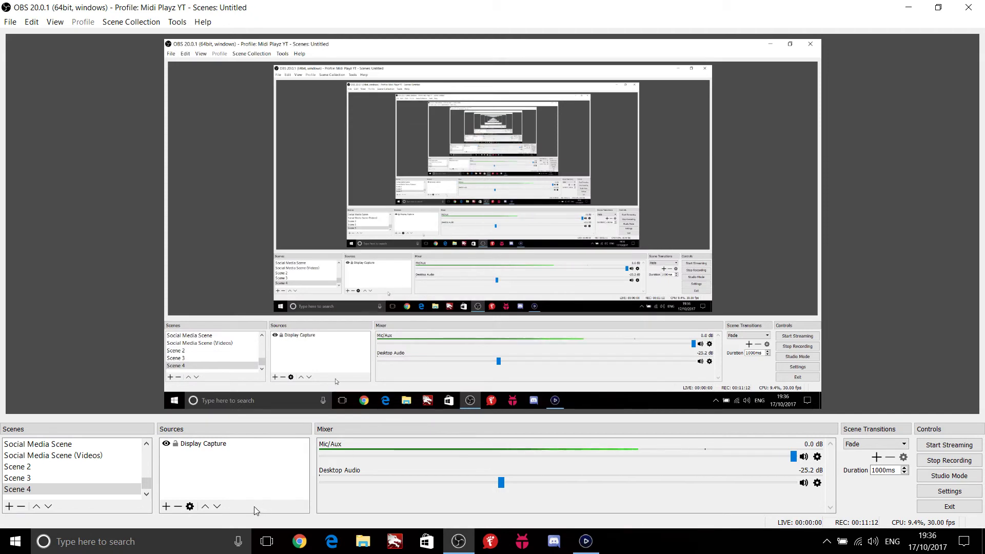
pyautogui.rightClick(282, 472)
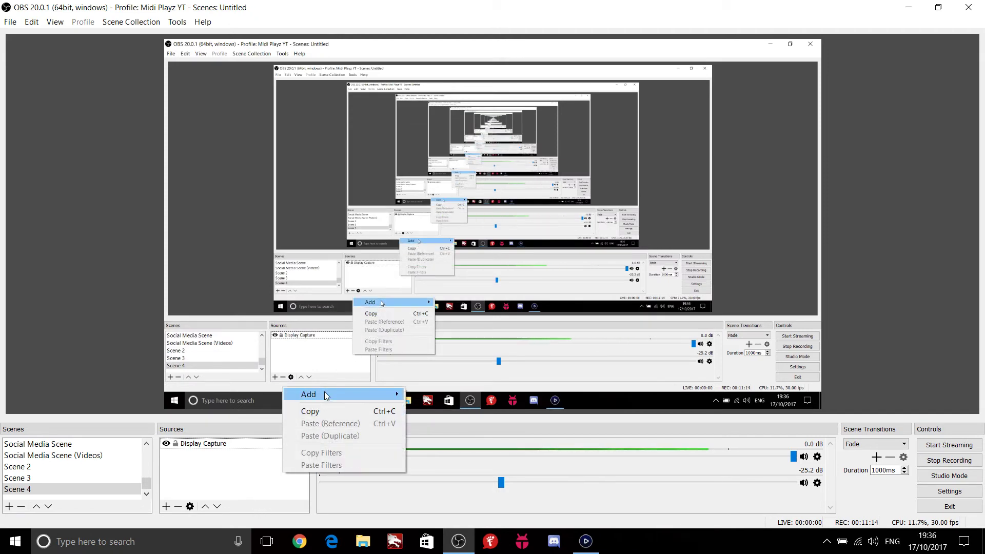
pyautogui.moveTo(324, 395)
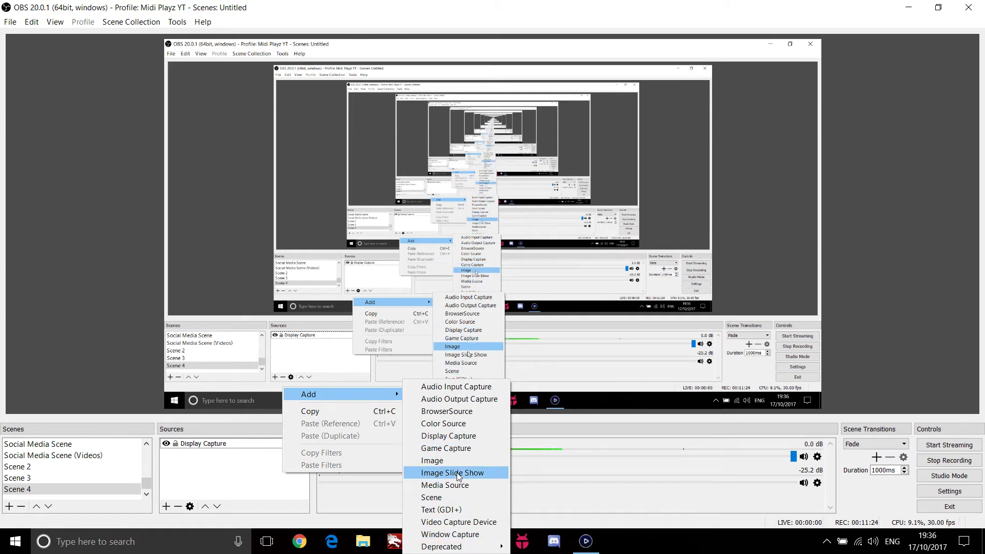
pyautogui.click(243, 483)
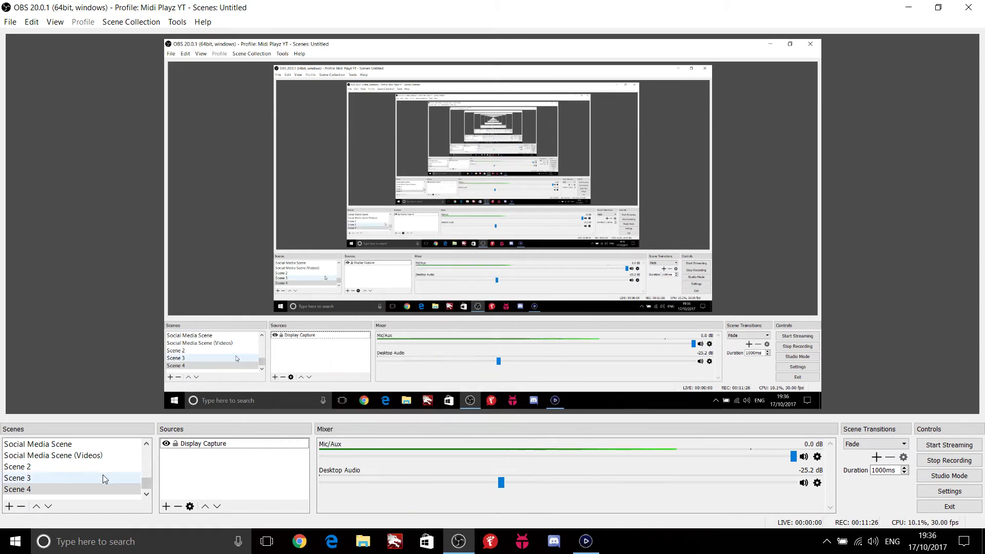
# Switch from Scene 4 to the Social Media Scene.
pyautogui.click(97, 455)
pyautogui.click(94, 445)
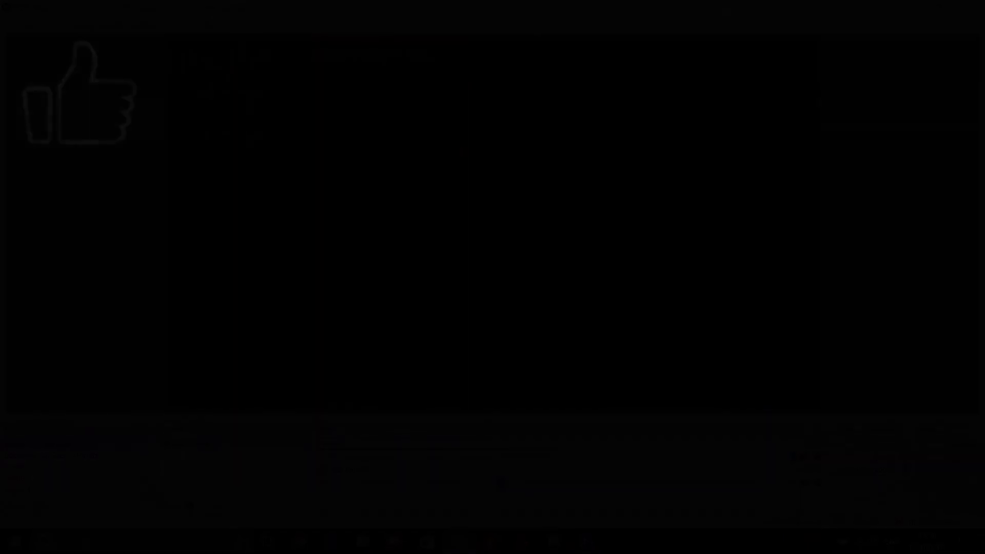